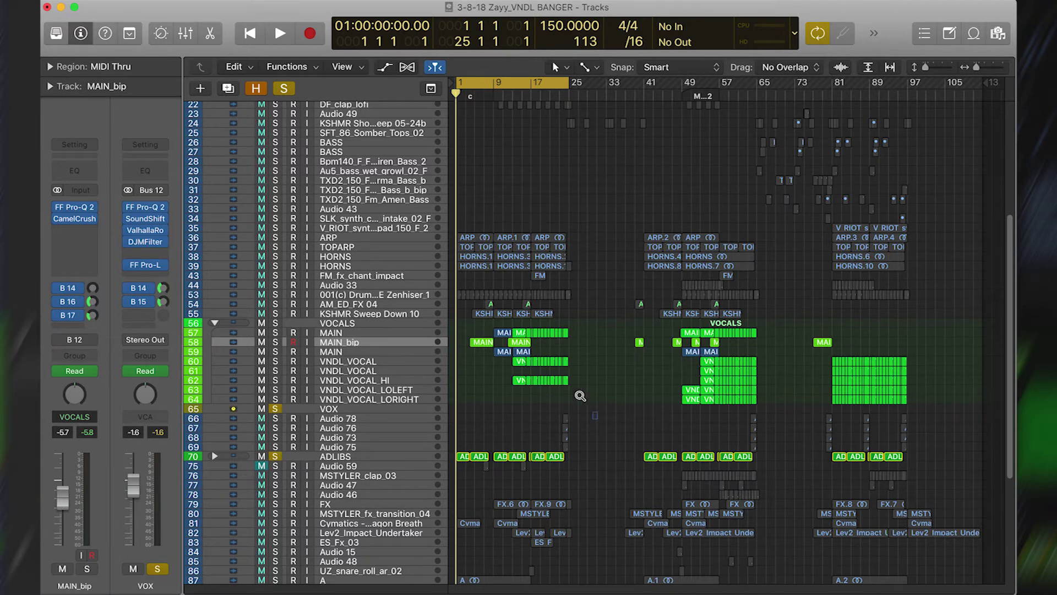
Solo the MAIN vocal on track 57 and place the playhead just before bar 9
{"action": "left_click_drag", "start_coordinate": [596, 419], "coordinate": [490, 290]}
{"action": "left_click", "coordinate": [309, 254]}
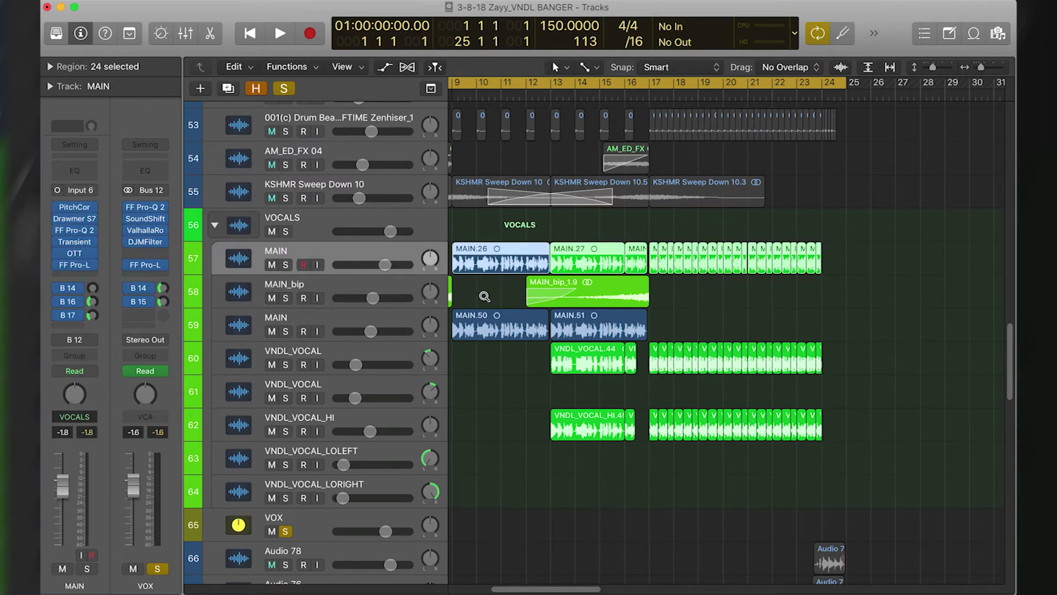
{"action": "left_click_drag", "start_coordinate": [642, 318], "coordinate": [450, 233]}
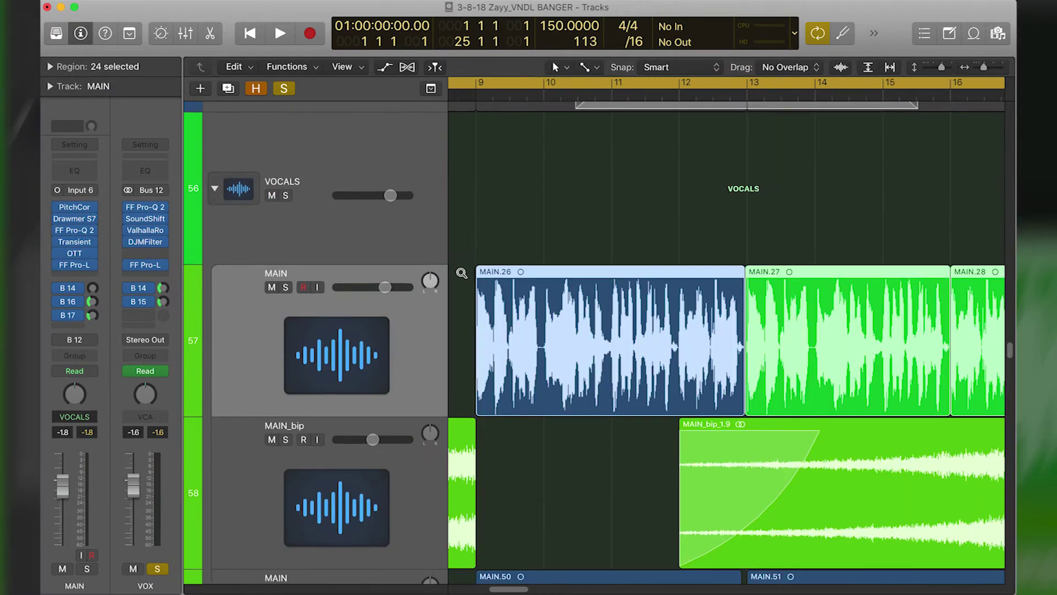
{"action": "left_click", "coordinate": [467, 105]}
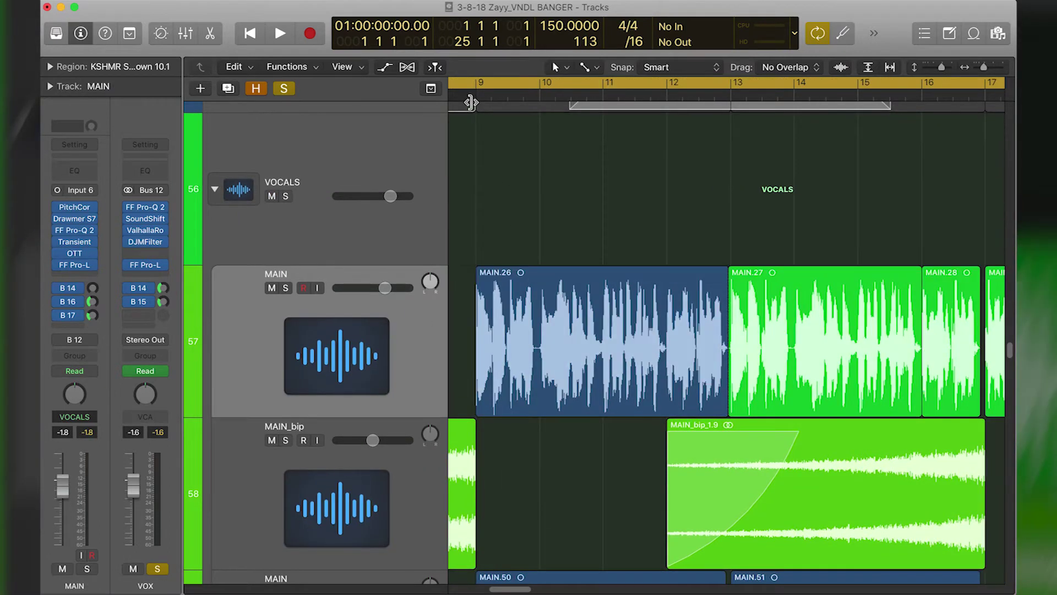
{"action": "left_click", "coordinate": [286, 289]}
{"action": "left_click", "coordinate": [460, 95]}
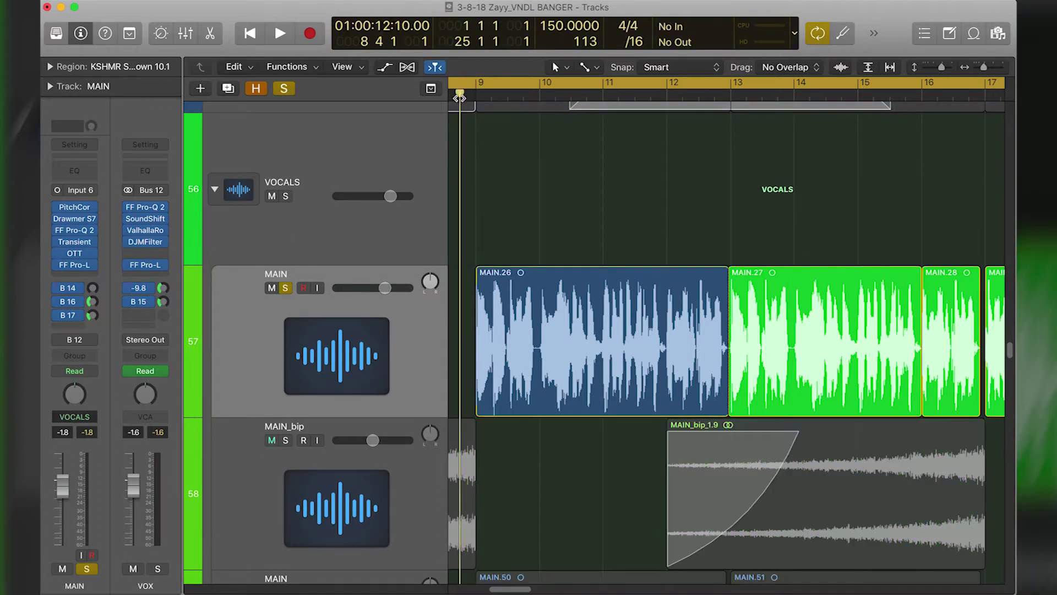
Bypass all insert plug-ins and bus sends on the MAIN and VOX channel strips
{"action": "left_click", "coordinate": [201, 317]}
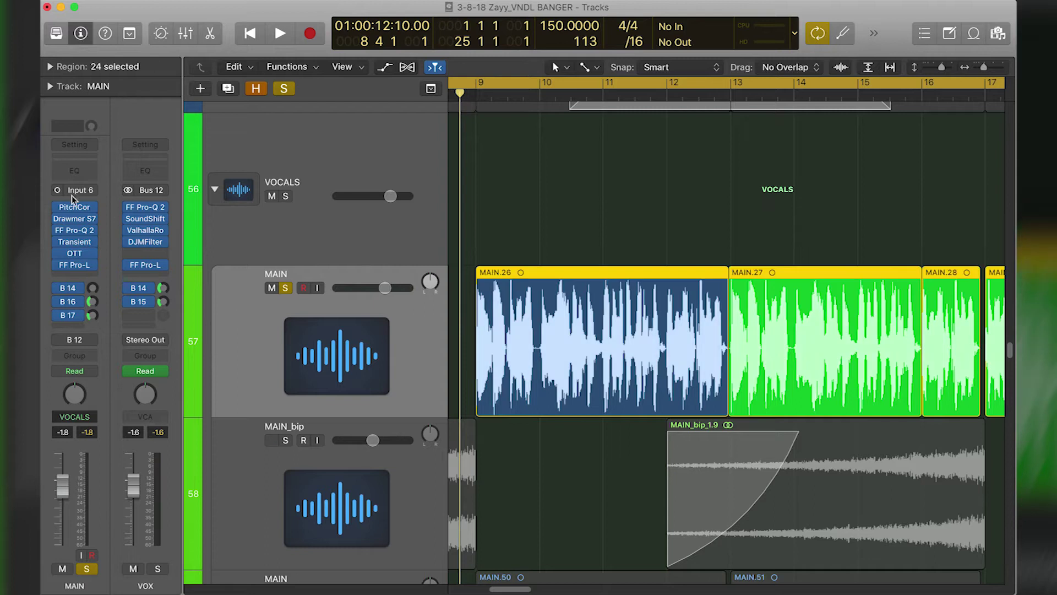
{"action": "left_click", "coordinate": [126, 203]}
{"action": "left_click", "coordinate": [126, 275]}
{"action": "left_click_drag", "start_coordinate": [128, 207], "coordinate": [126, 289]}
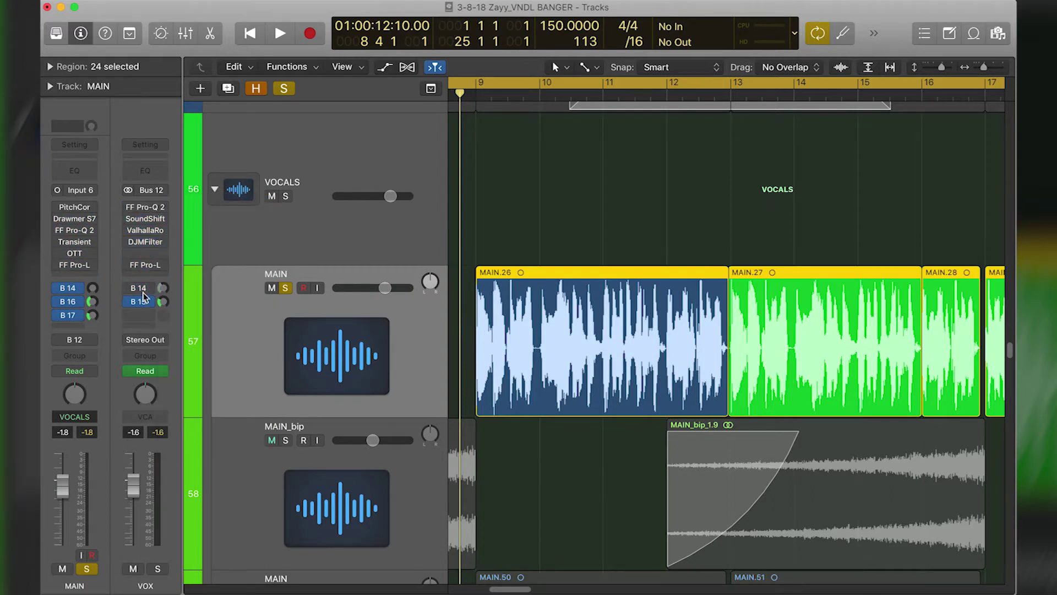
{"action": "left_click", "coordinate": [130, 300]}
{"action": "left_click_drag", "start_coordinate": [58, 289], "coordinate": [66, 329]}
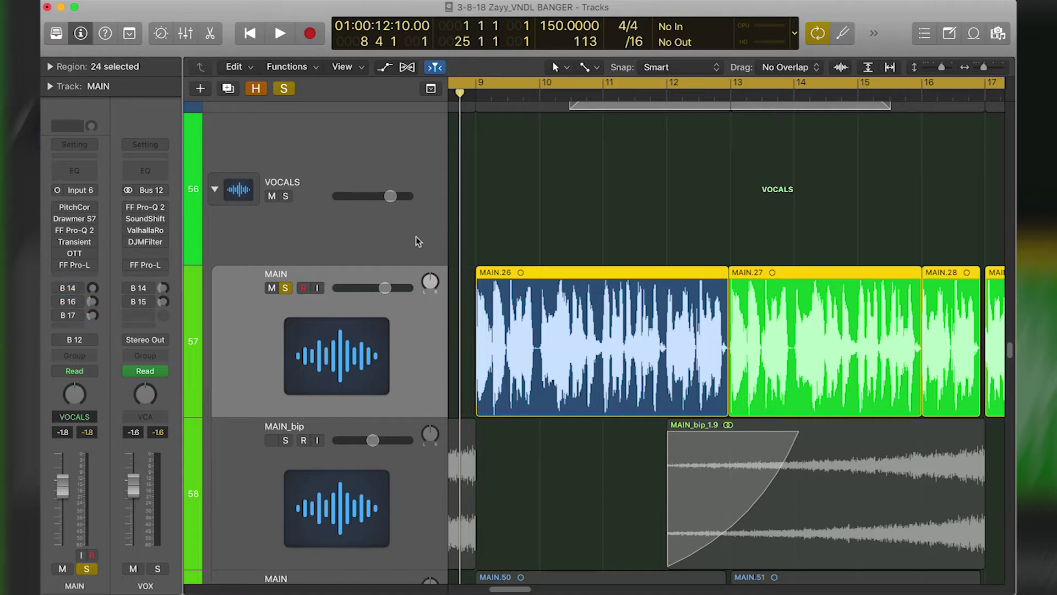
Turn off cycle mode and play the dry MAIN vocal from just before bar 9 to about bar 13
{"action": "key", "text": "c"}
{"action": "key", "text": "space"}
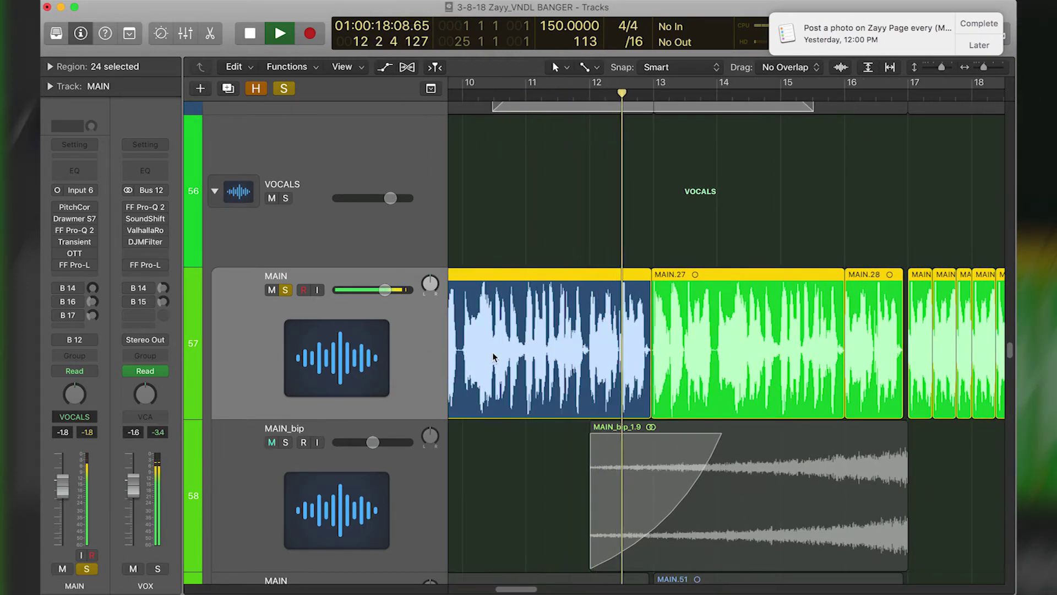
{"action": "key", "text": "space"}
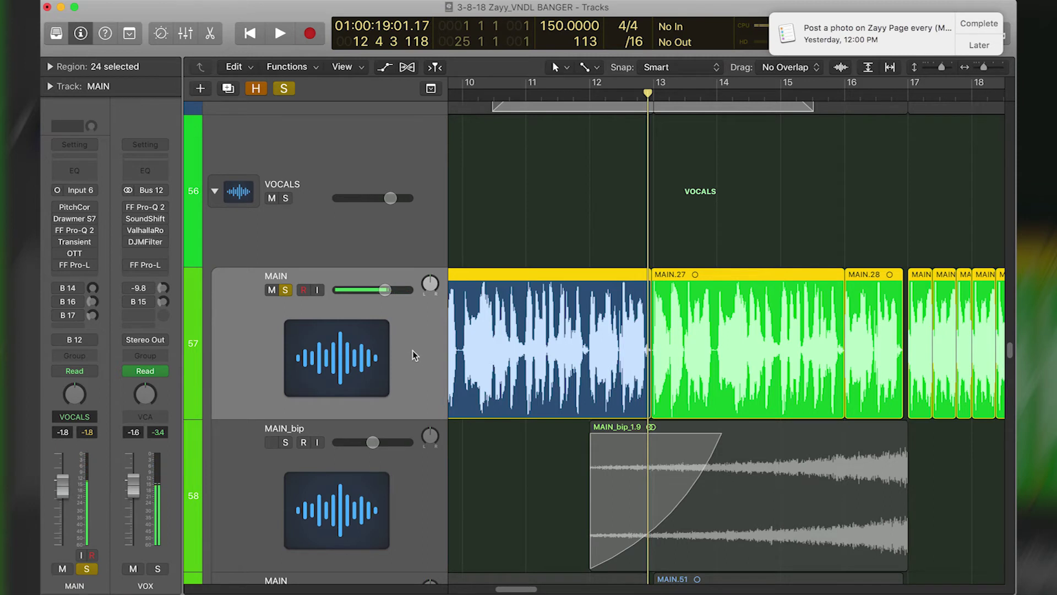
Examine the waveforms of the soloed MAIN regions and the other vocal tracks beneath them
{"action": "scroll", "coordinate": [417, 373], "scroll_direction": "down", "scroll_amount": 5}
{"action": "left_click_drag", "start_coordinate": [474, 408], "coordinate": [619, 314]}
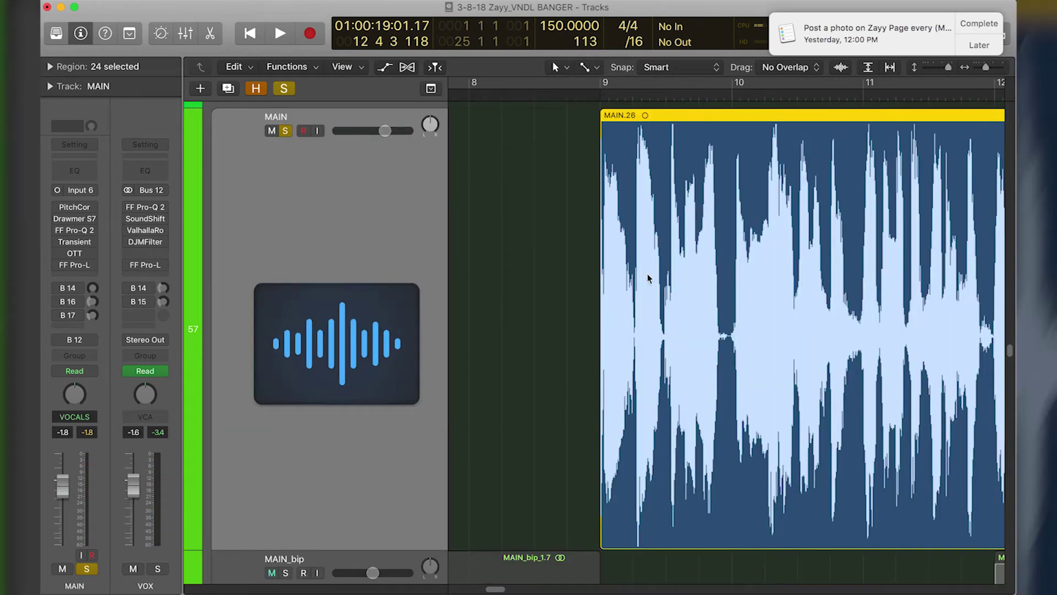
{"action": "scroll", "coordinate": [788, 289], "scroll_direction": "down", "scroll_amount": 5}
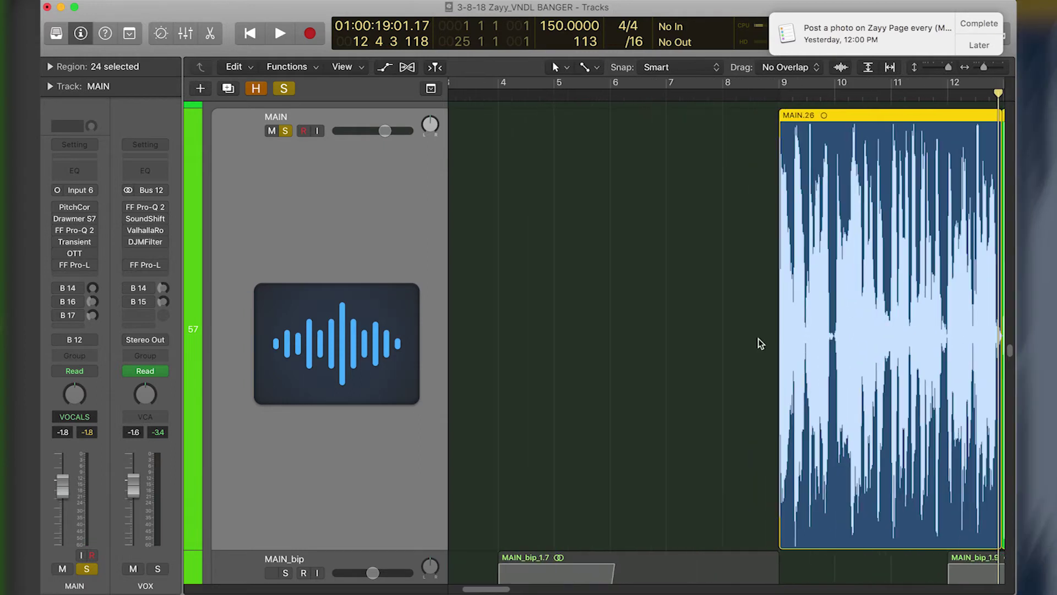
{"action": "scroll", "coordinate": [760, 343], "scroll_direction": "right", "scroll_amount": 5}
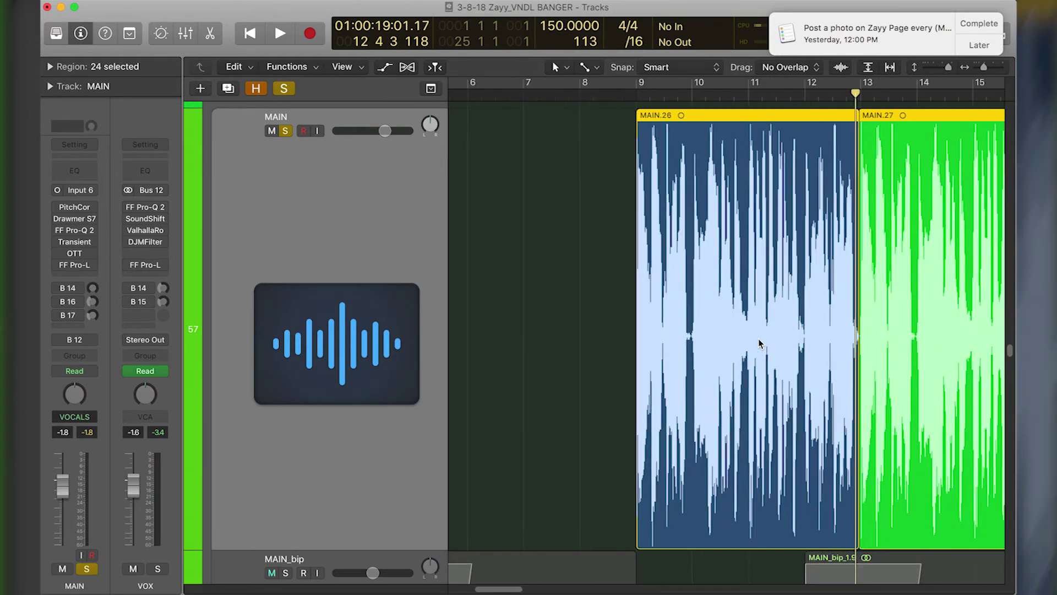
{"action": "scroll", "coordinate": [759, 343], "scroll_direction": "right", "scroll_amount": 1}
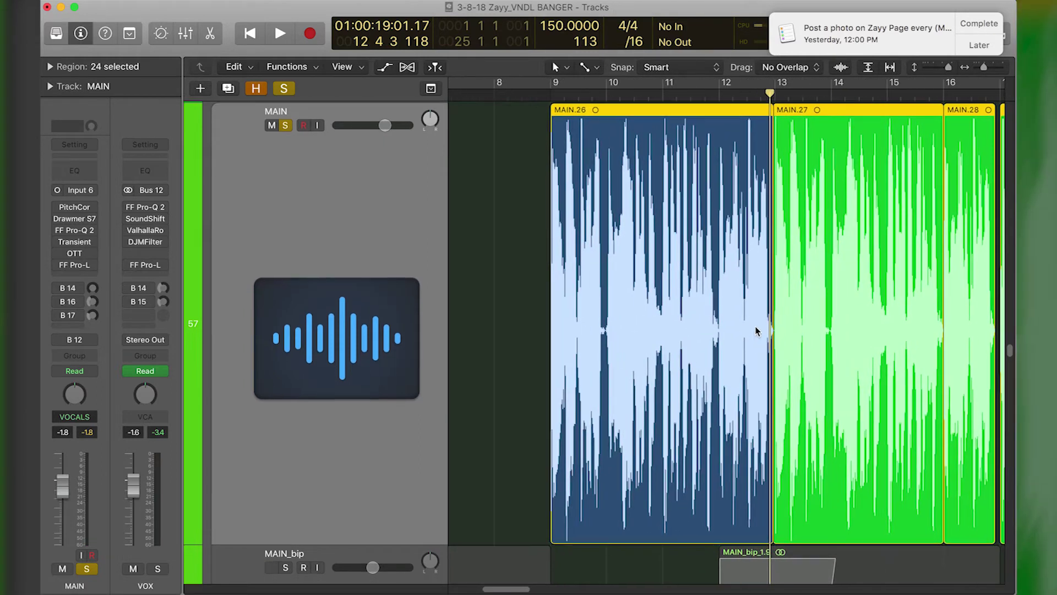
{"action": "scroll", "coordinate": [756, 328], "scroll_direction": "down", "scroll_amount": 8}
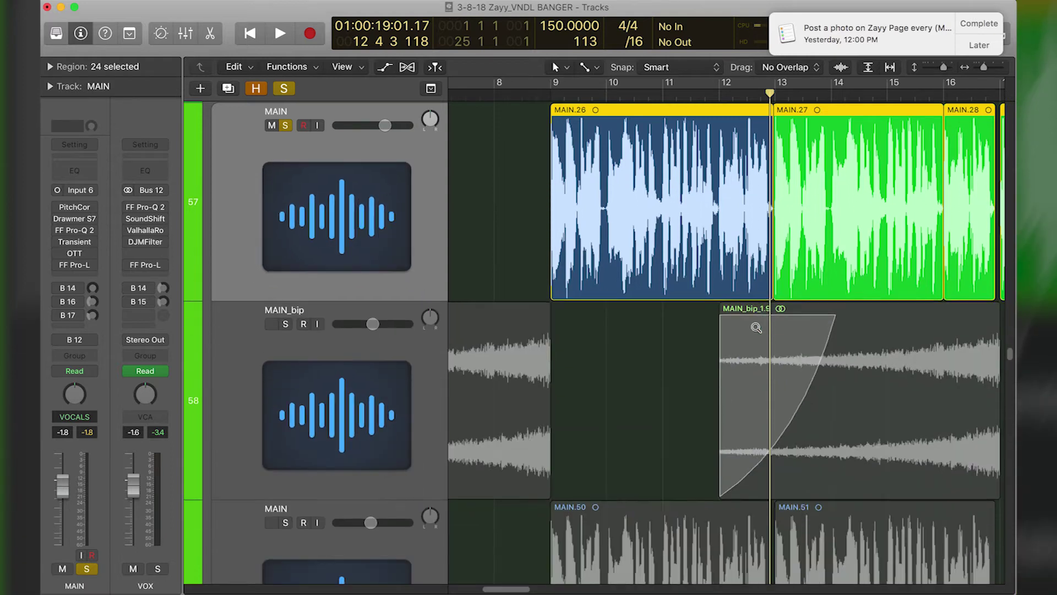
{"action": "scroll", "coordinate": [756, 327], "scroll_direction": "down", "scroll_amount": 5}
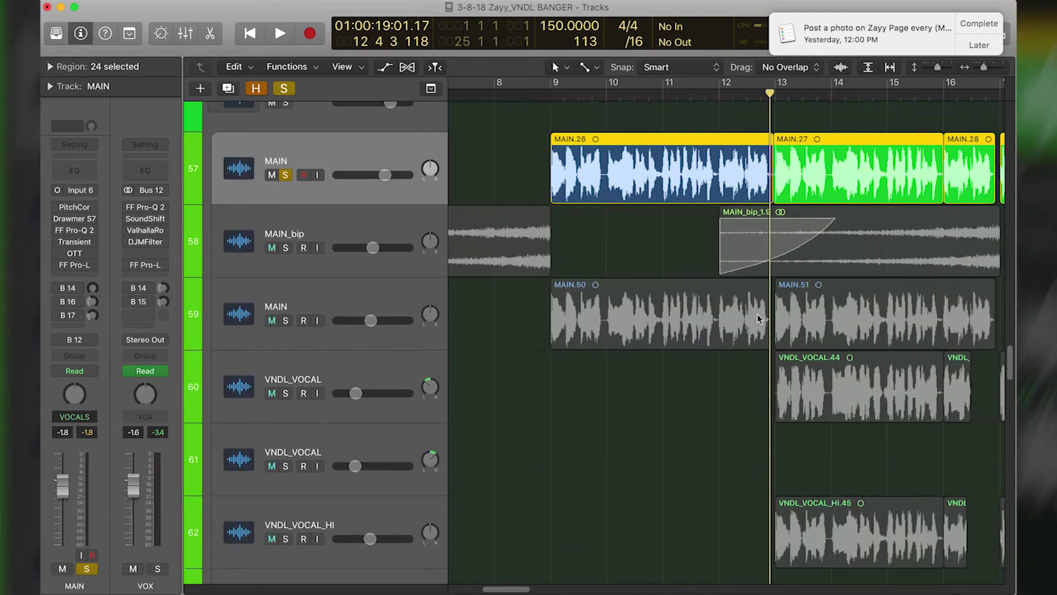
{"action": "scroll", "coordinate": [732, 331], "scroll_direction": "down", "scroll_amount": 8}
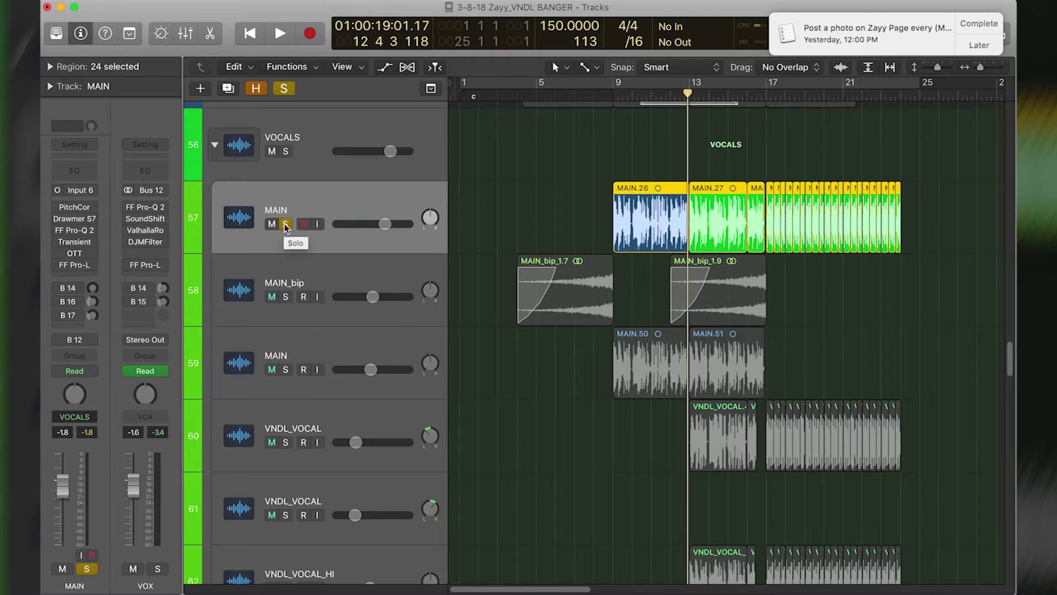
Enable and open Drawmer S73 on the MAIN channel, and play the vocal from just before bar 9
{"action": "left_click", "coordinate": [266, 205]}
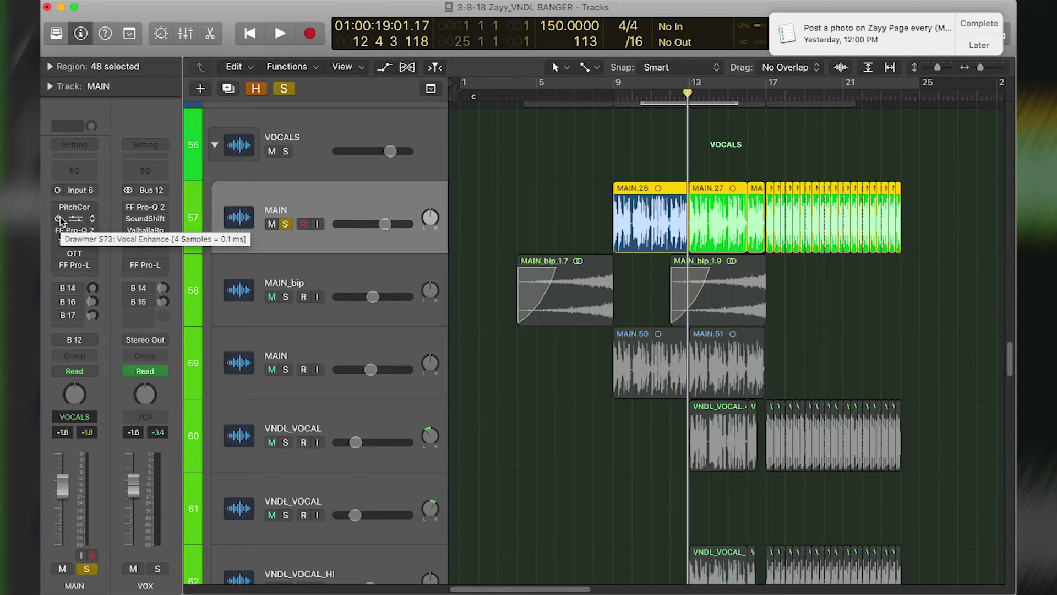
{"action": "left_click", "coordinate": [59, 221]}
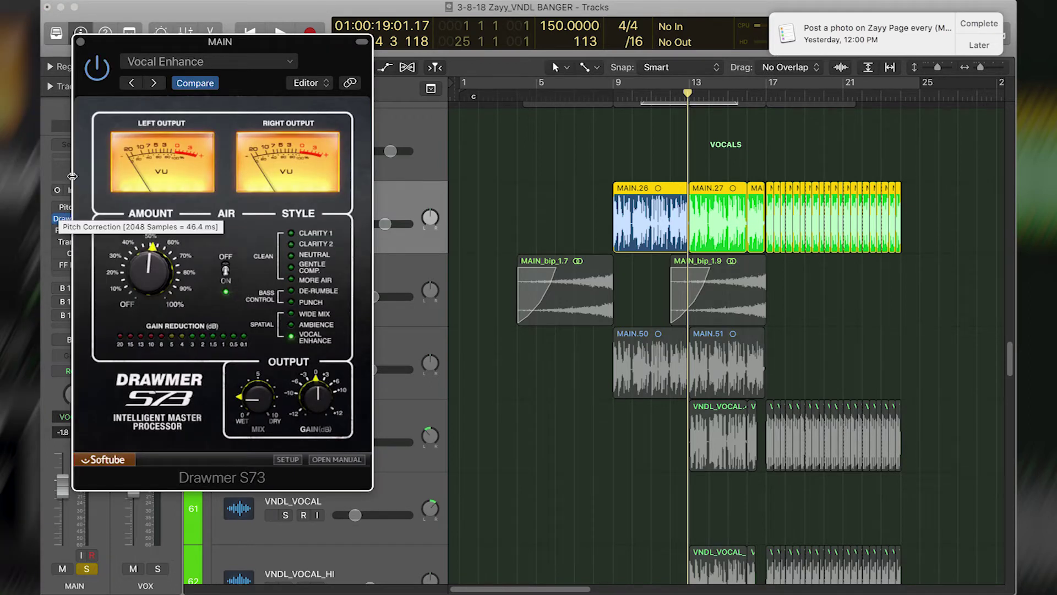
{"action": "left_click", "coordinate": [609, 95]}
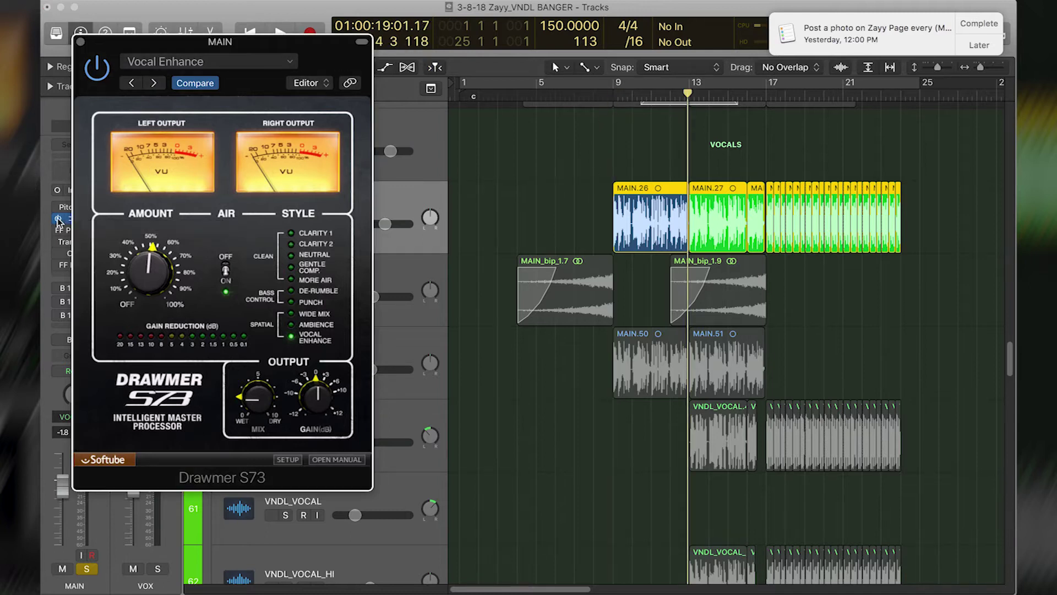
{"action": "left_click", "coordinate": [600, 97]}
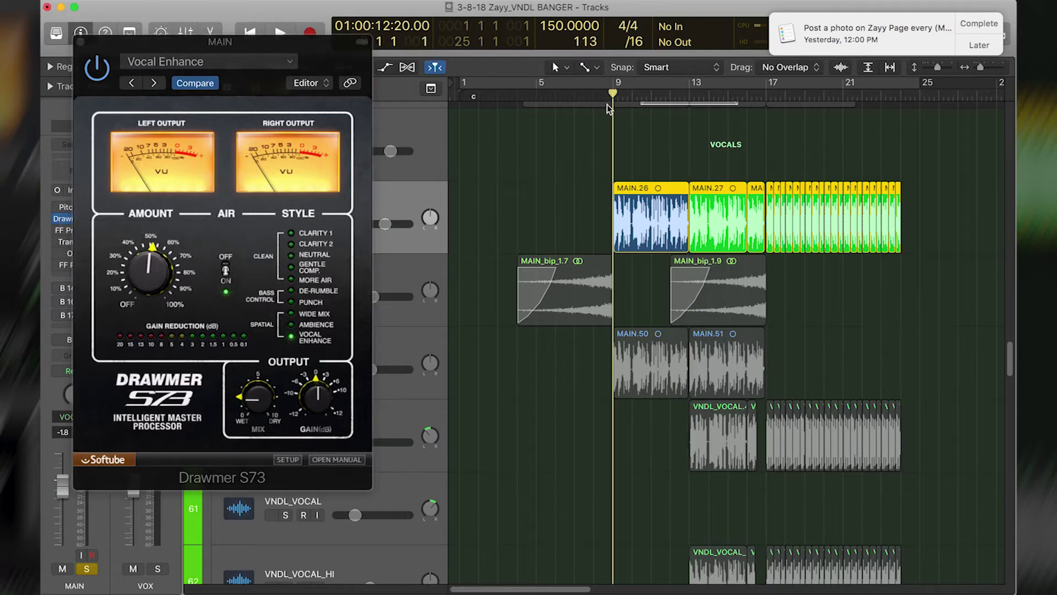
{"action": "key", "text": "space"}
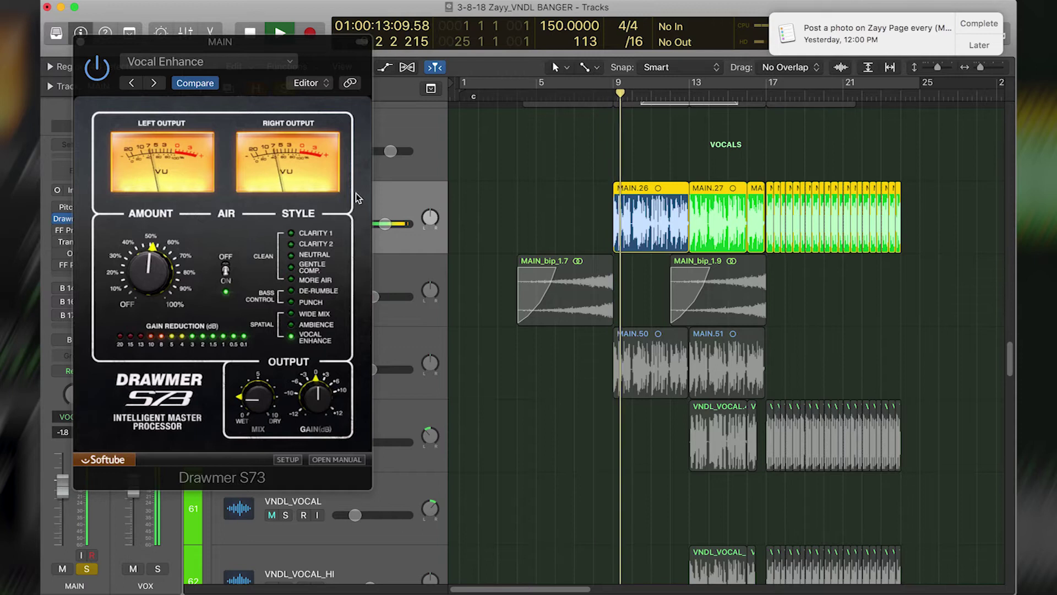
Compare the MAIN vocal with Drawmer S73 bypassed and active, leave it active, and close its window
{"action": "left_click", "coordinate": [98, 77]}
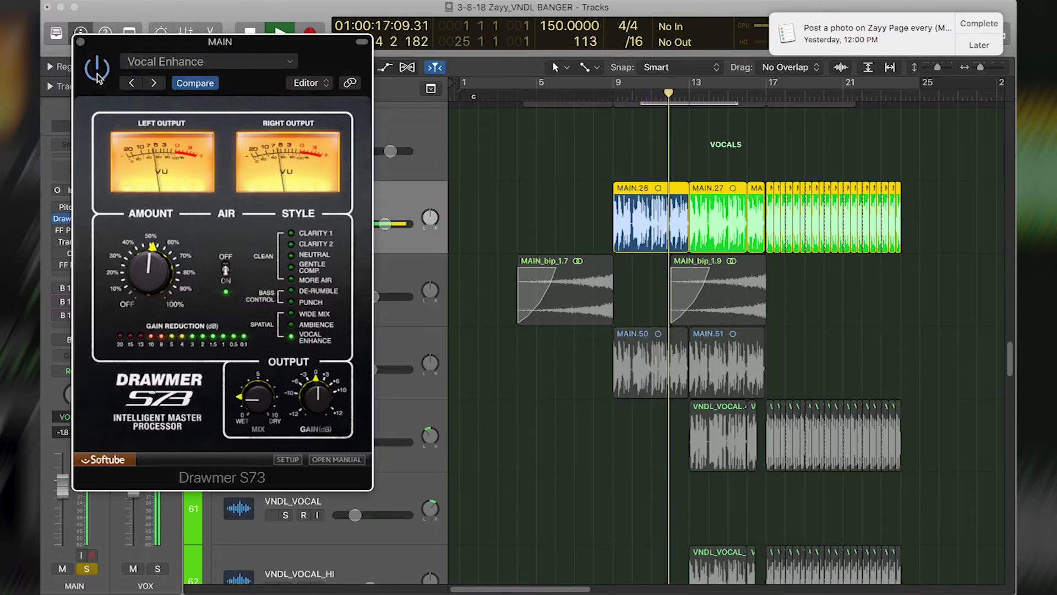
{"action": "left_click", "coordinate": [98, 77]}
{"action": "key", "text": "space"}
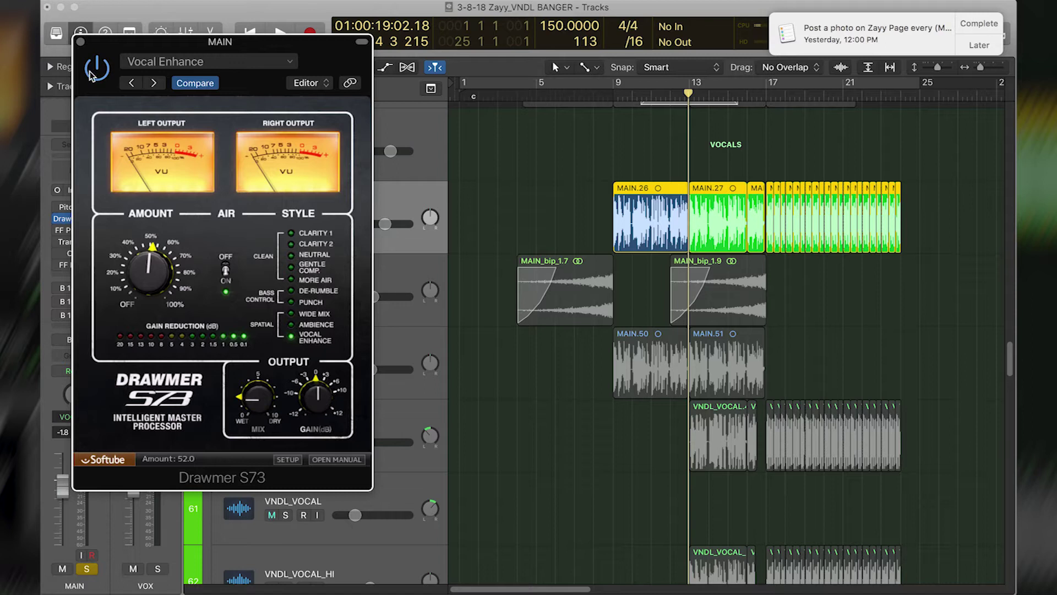
{"action": "left_click_drag", "start_coordinate": [103, 49], "coordinate": [264, 91]}
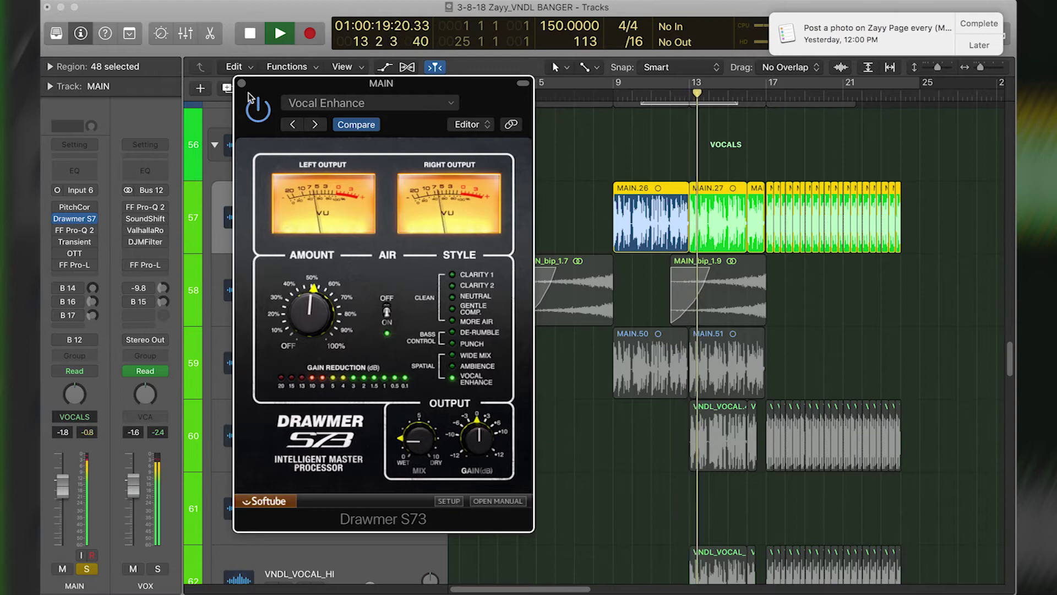
{"action": "left_click", "coordinate": [242, 85]}
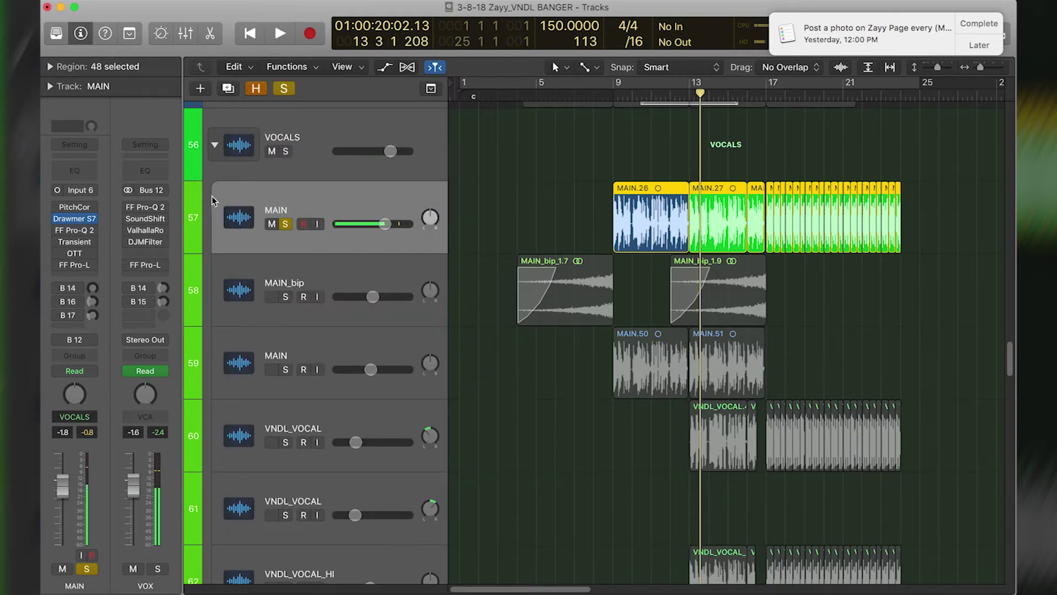
Open and enable FF Pro-Q 2 on the MAIN channel, and play the vocal from just before bar 9
{"action": "left_click", "coordinate": [71, 230]}
{"action": "left_click", "coordinate": [96, 69]}
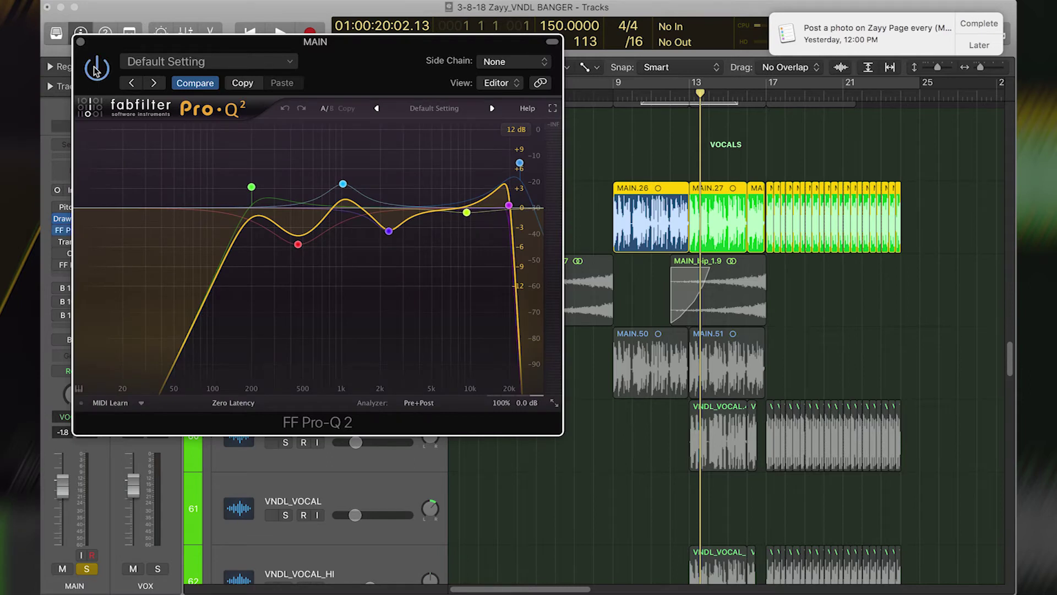
{"action": "left_click", "coordinate": [607, 94]}
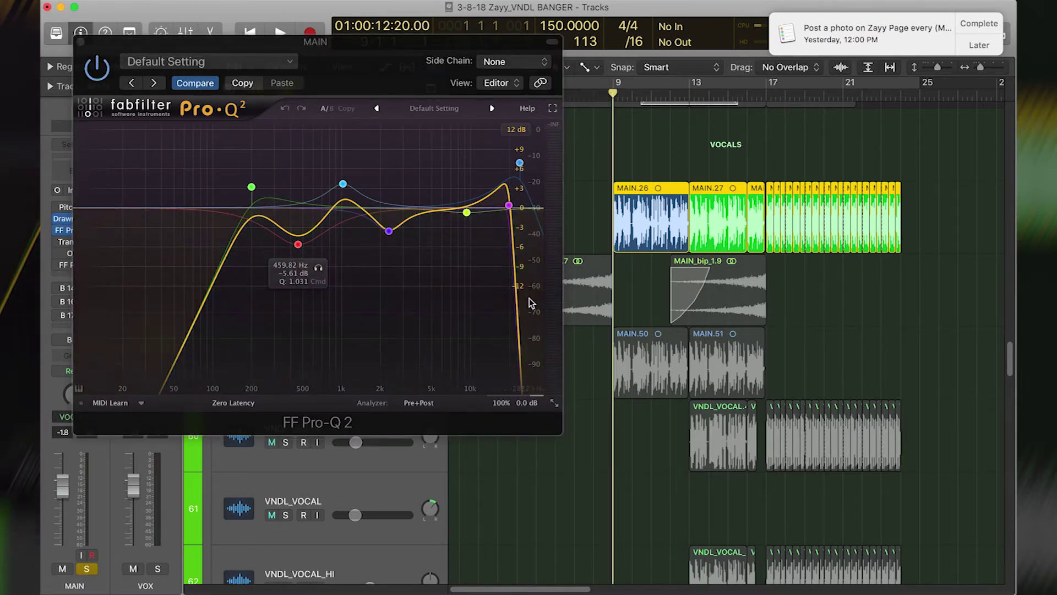
{"action": "key", "text": "space"}
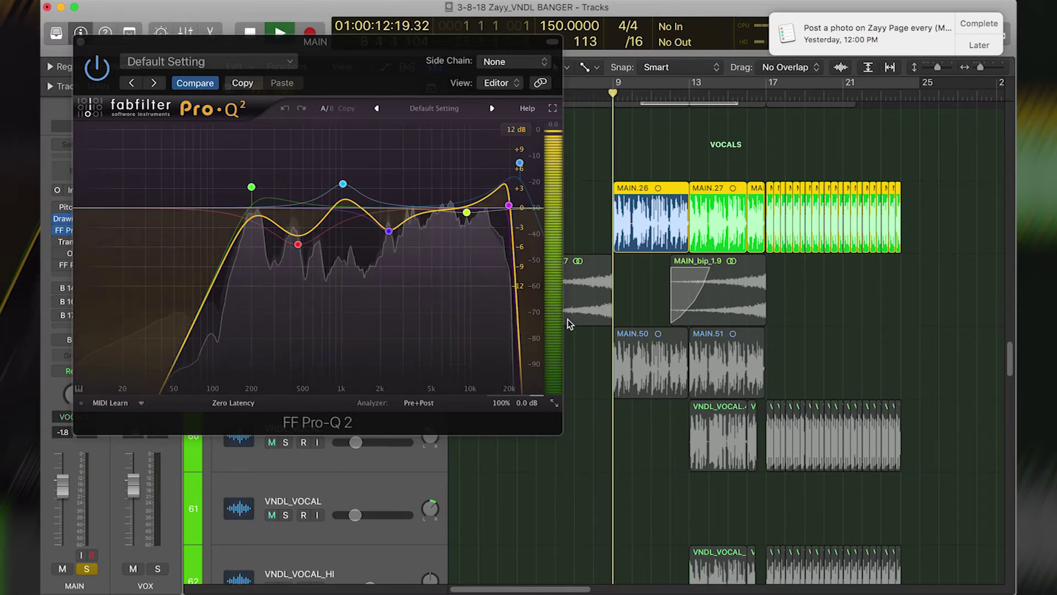
Compare the vocal with FF Pro-Q 2 bypassed and active, inspect its EQ bands, and close its window
{"action": "left_click", "coordinate": [97, 69]}
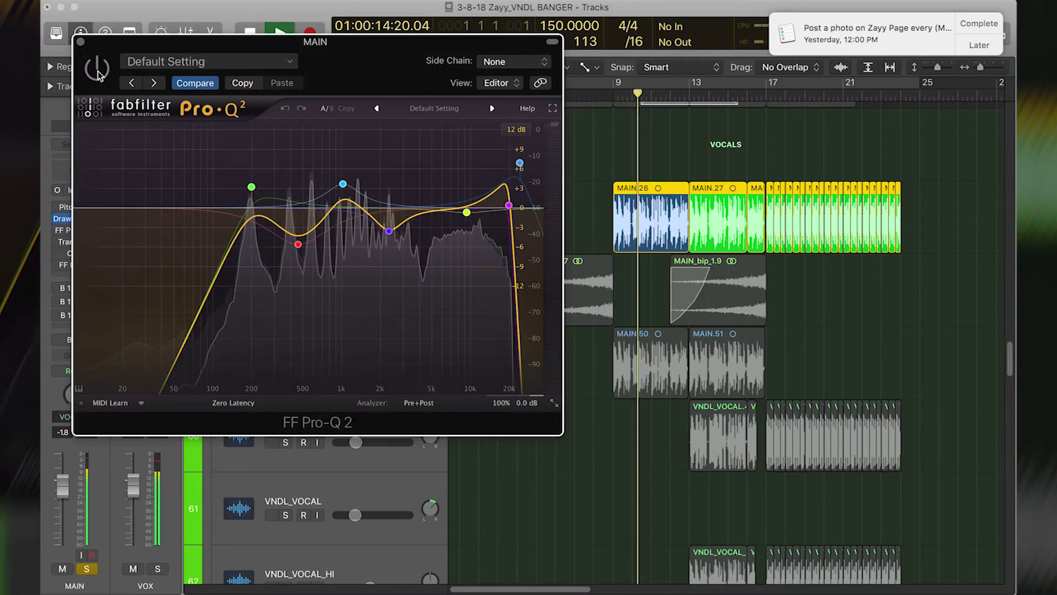
{"action": "left_click", "coordinate": [97, 70]}
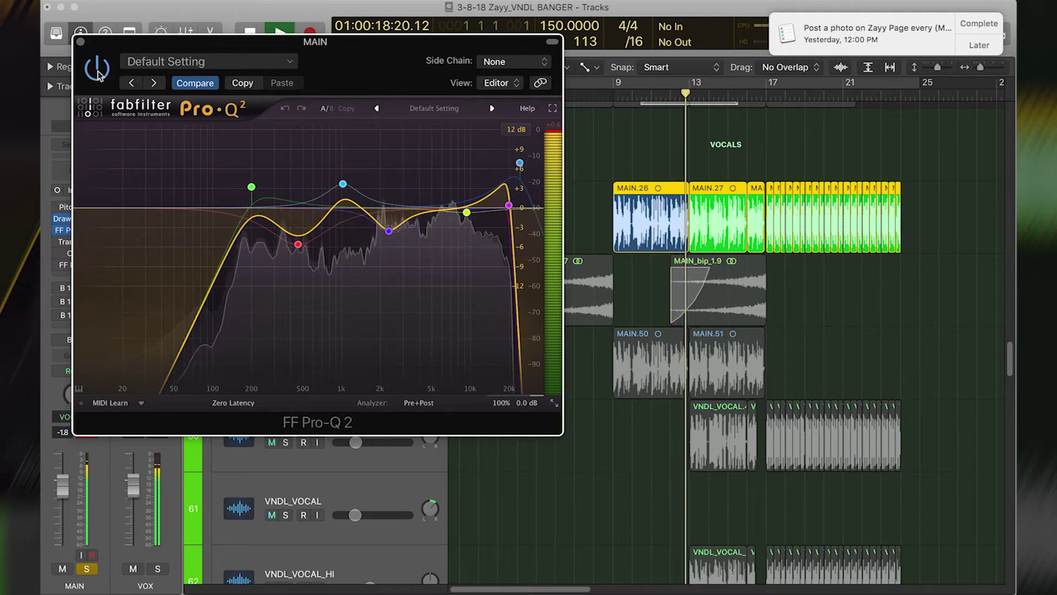
{"action": "key", "text": "space"}
{"action": "mouse_move", "coordinate": [308, 248]}
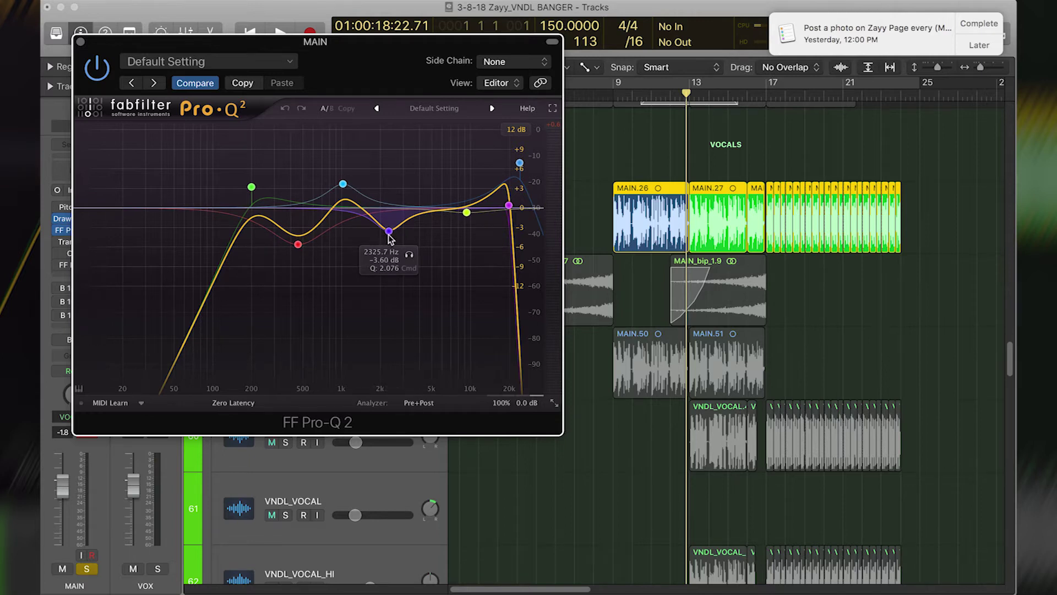
{"action": "left_click", "coordinate": [80, 42]}
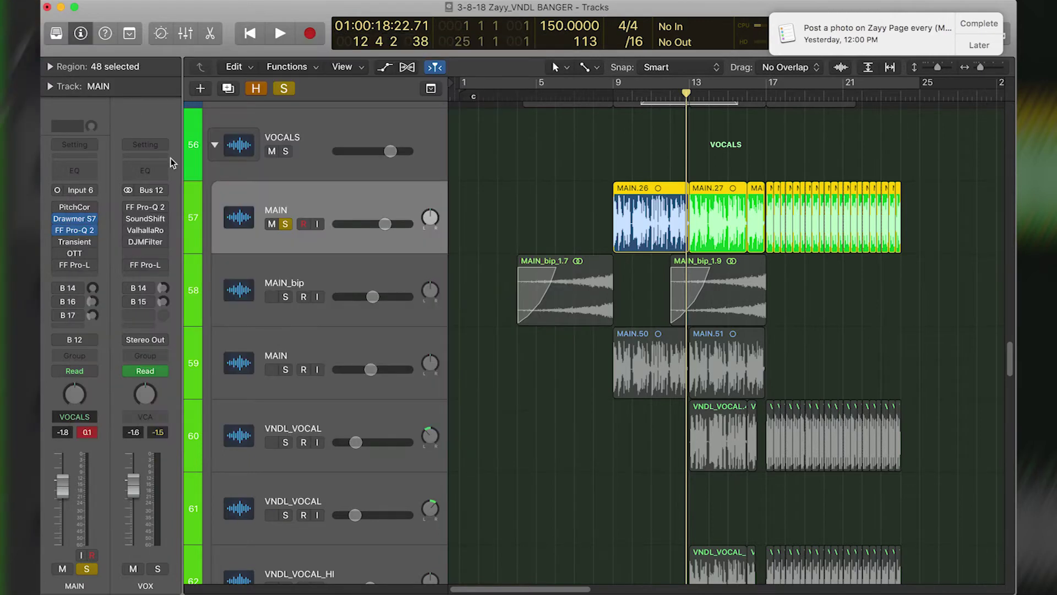
Keep the MAIN track soloed, and enable and open the OTT compressor on its channel
{"action": "left_click", "coordinate": [286, 223]}
{"action": "left_click", "coordinate": [286, 223]}
{"action": "mouse_move", "coordinate": [59, 242]}
{"action": "left_click", "coordinate": [59, 257]}
{"action": "left_click", "coordinate": [58, 253]}
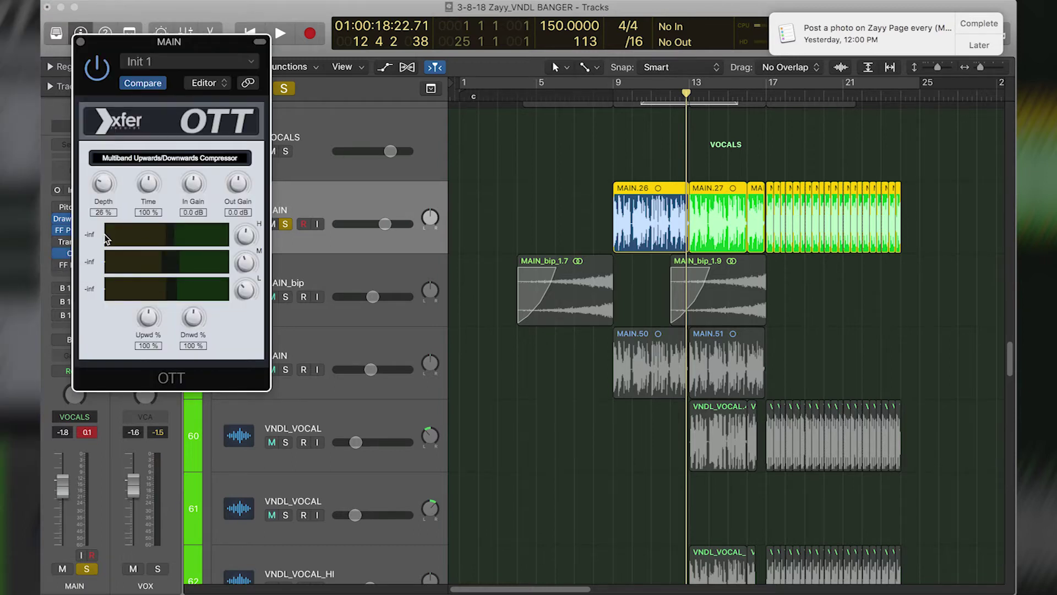
Play the MAIN vocal from just before bar 9 and compare it with OTT bypassed and active
{"action": "key", "text": "space"}
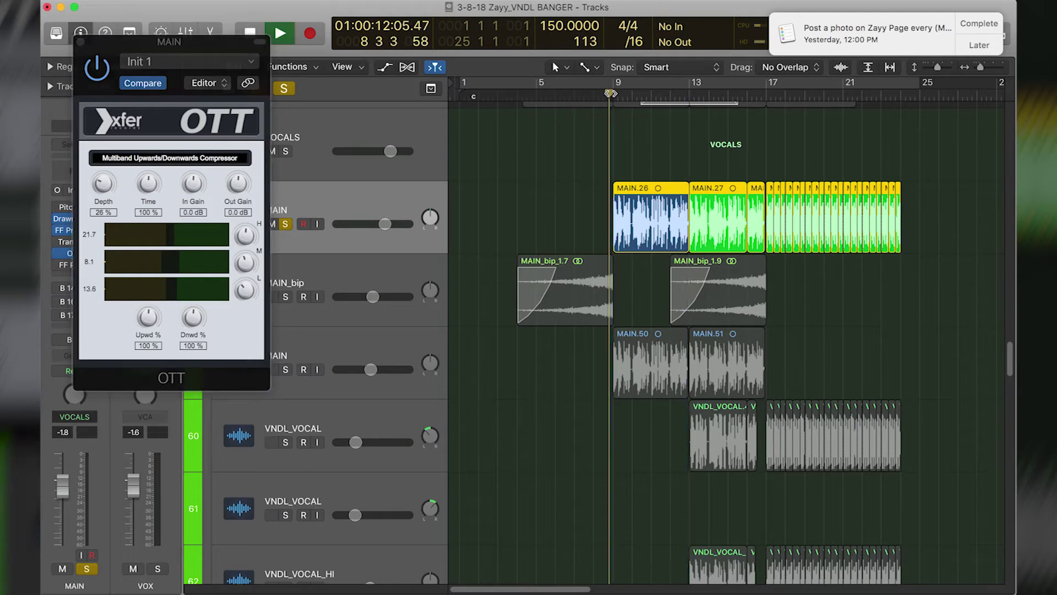
{"action": "left_click", "coordinate": [101, 74]}
{"action": "left_click", "coordinate": [101, 74]}
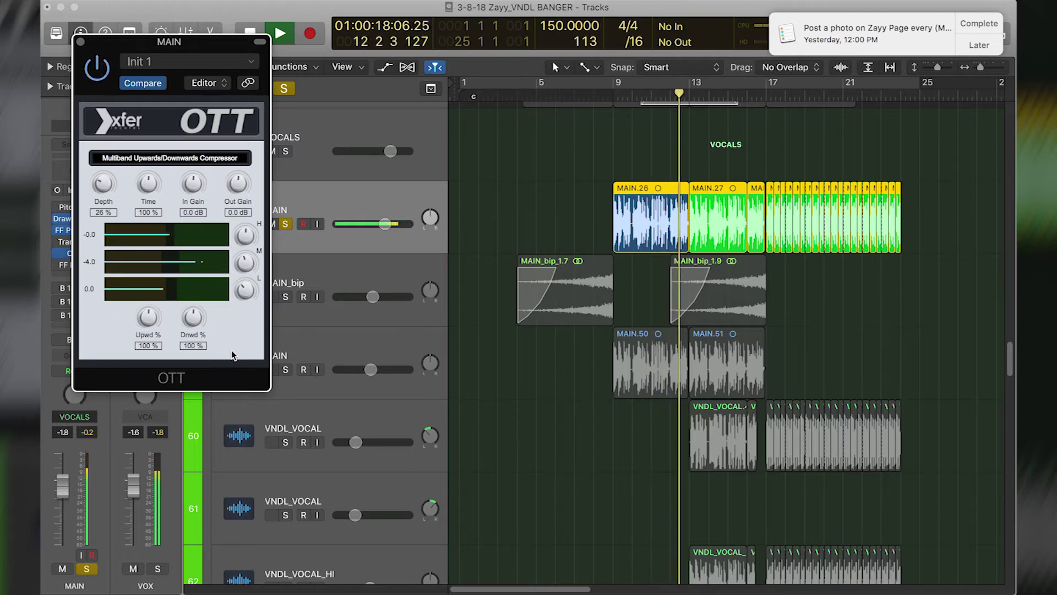
Stop playback, close the OTT window, and enable and open Pitch Correction on the MAIN channel
{"action": "key", "text": "space"}
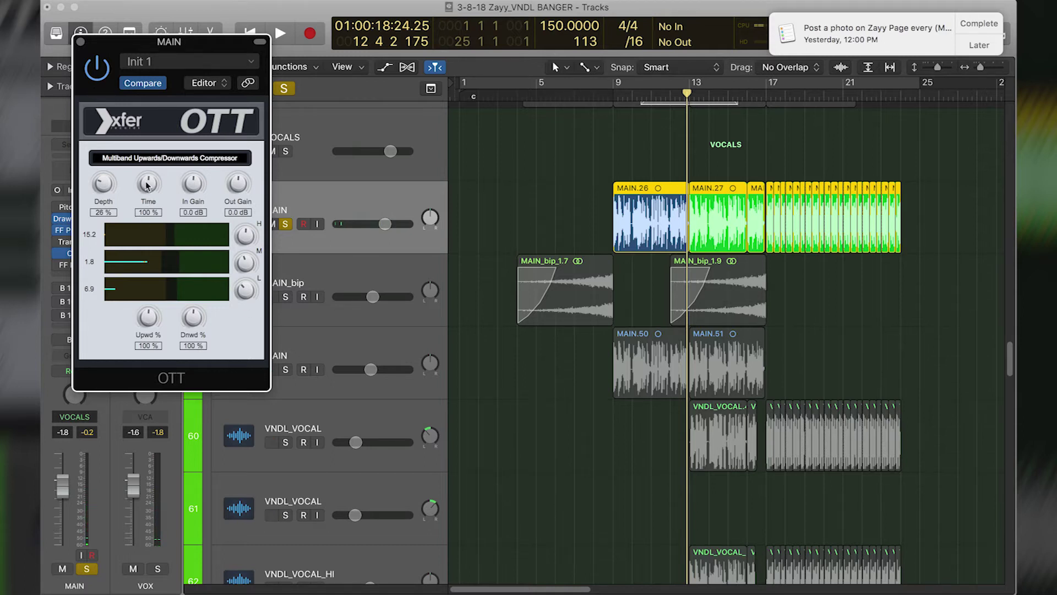
{"action": "left_click", "coordinate": [80, 43]}
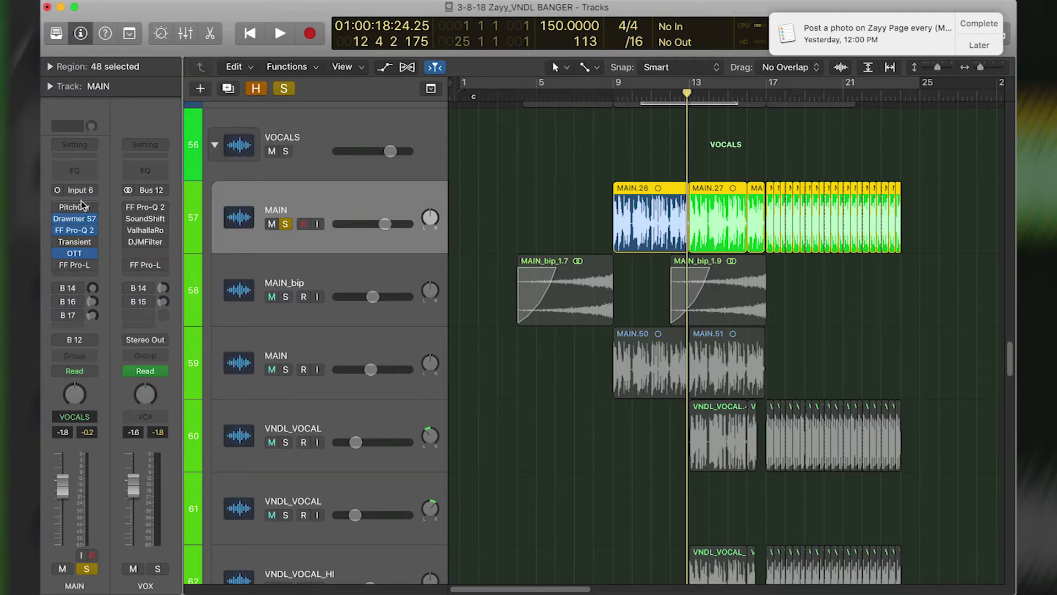
{"action": "left_click", "coordinate": [58, 209]}
{"action": "left_click", "coordinate": [84, 207]}
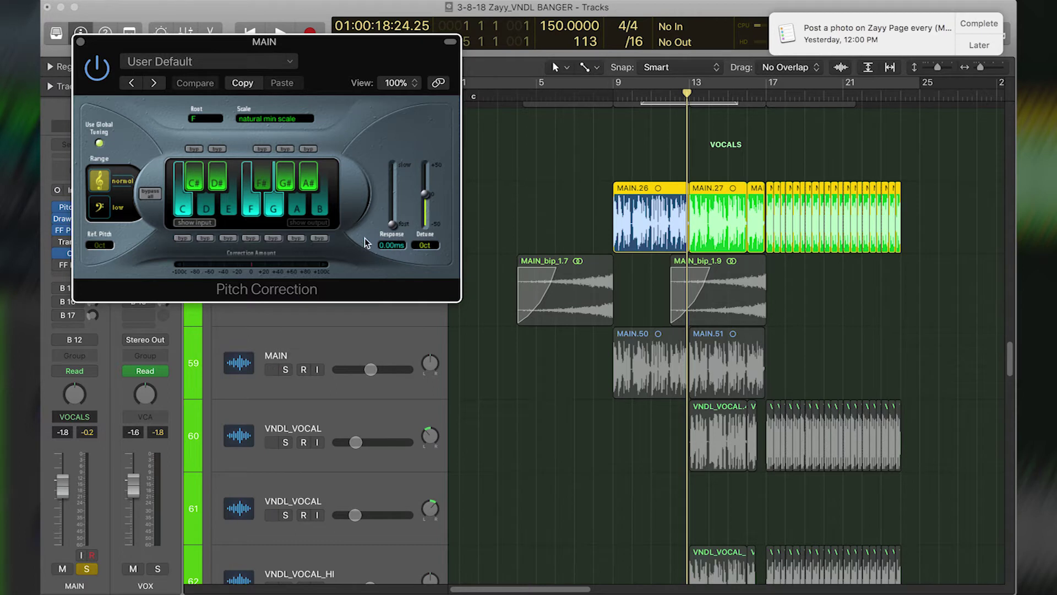
Play the MAIN vocal from just before bar 9, compare it with Pitch Correction active and bypassed, and close the plug-in window
{"action": "left_click", "coordinate": [606, 97]}
{"action": "key", "text": "space"}
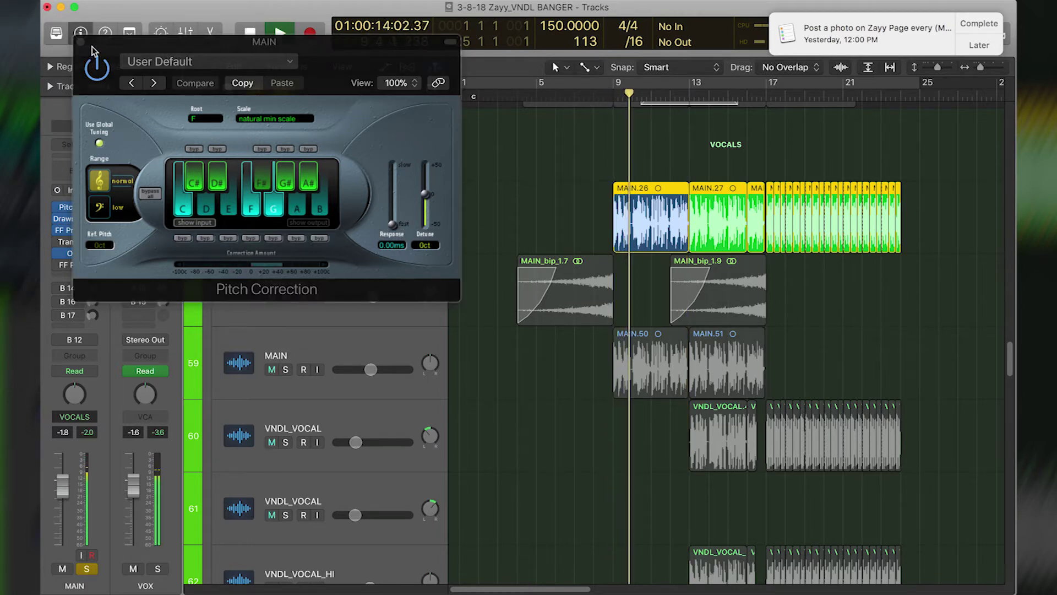
{"action": "left_click_drag", "start_coordinate": [91, 46], "coordinate": [220, 54]}
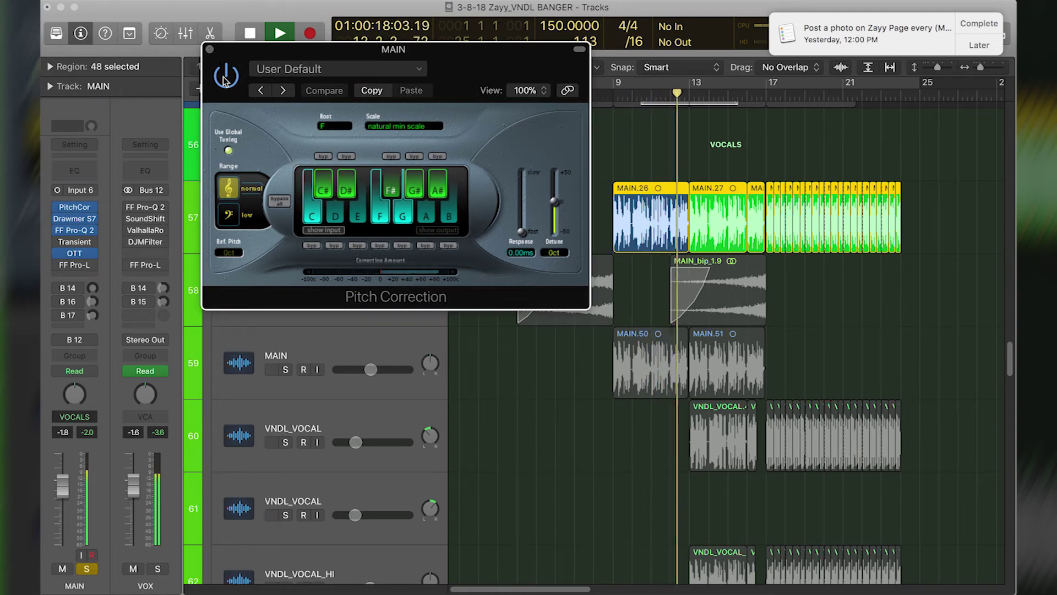
{"action": "key", "text": "space"}
{"action": "left_click", "coordinate": [225, 79]}
{"action": "key", "text": "space"}
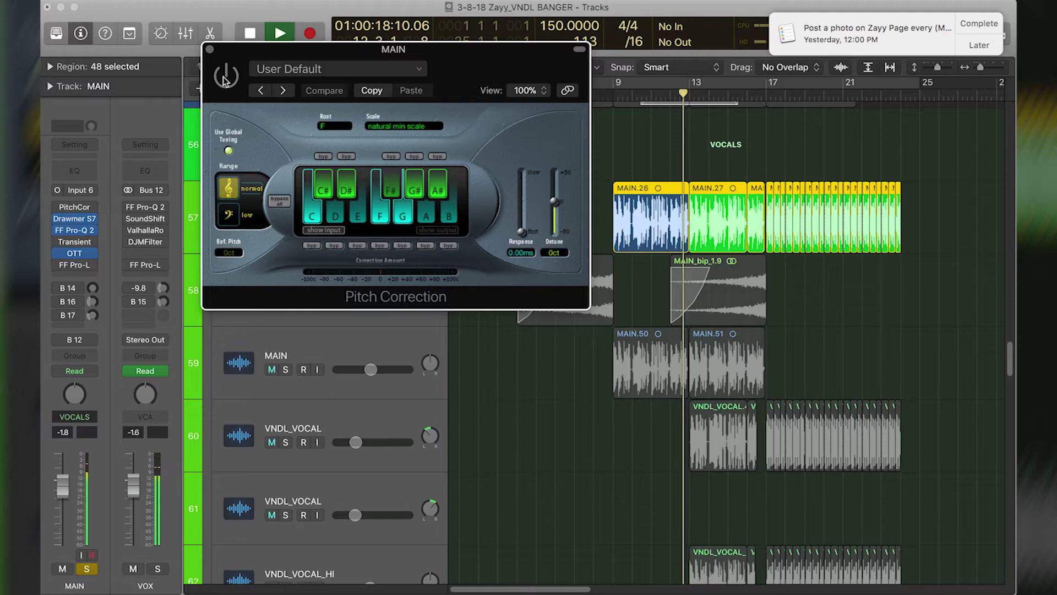
{"action": "left_click", "coordinate": [225, 79]}
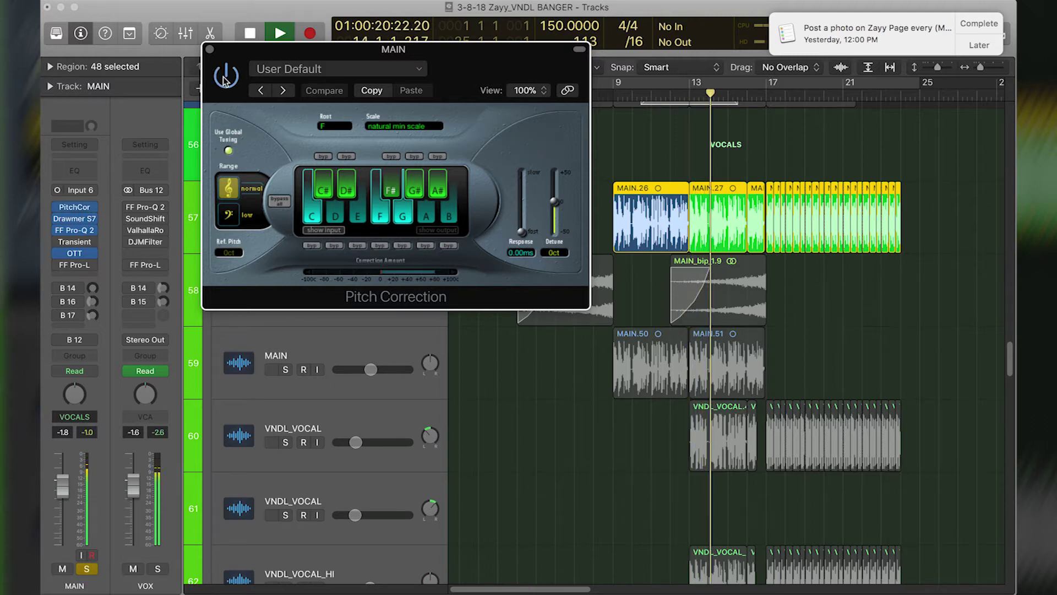
{"action": "key", "text": "space"}
{"action": "left_click", "coordinate": [210, 50]}
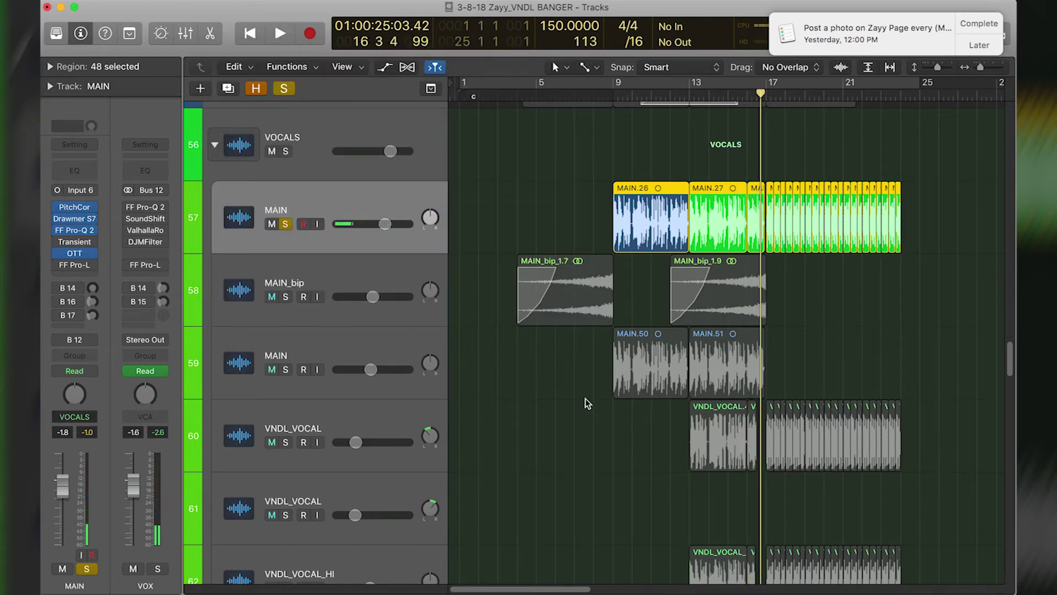
Enable Transient Master on the MAIN channel, and check its settings while playing the vocal from bar 9
{"action": "left_click", "coordinate": [523, 398]}
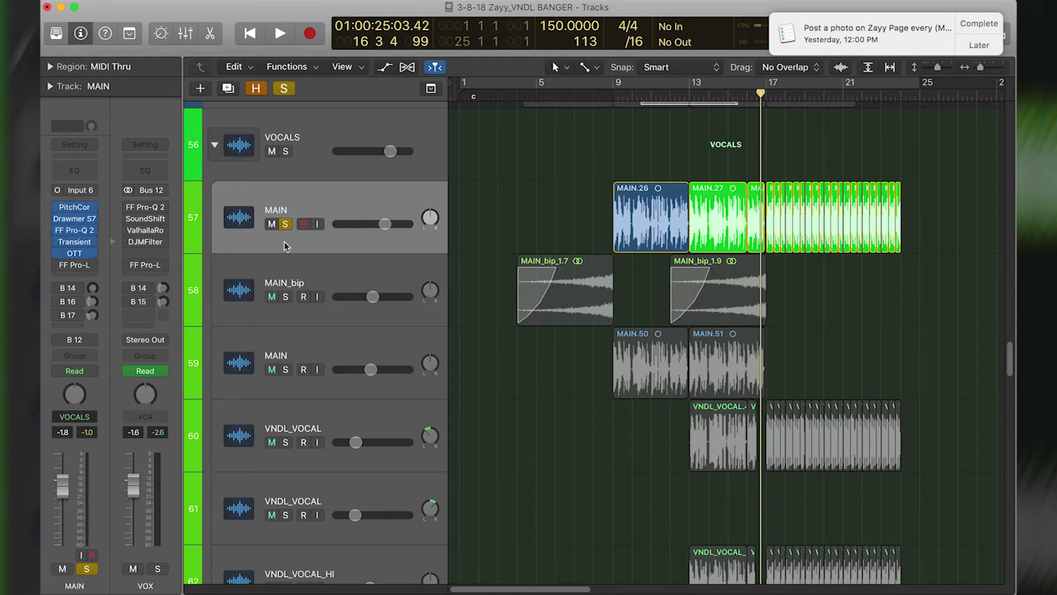
{"action": "left_click", "coordinate": [607, 99]}
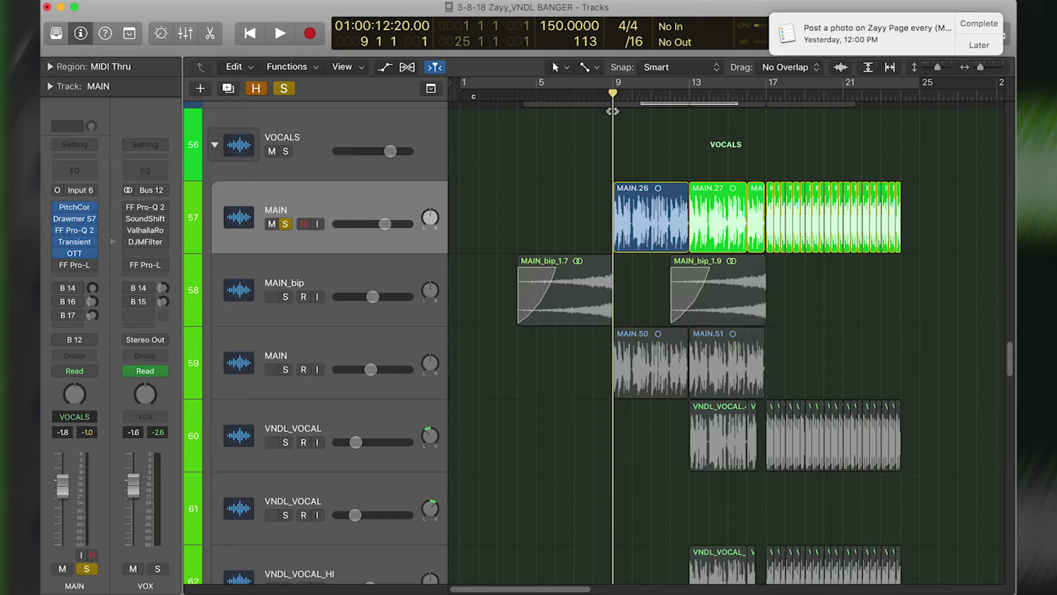
{"action": "key", "text": "space"}
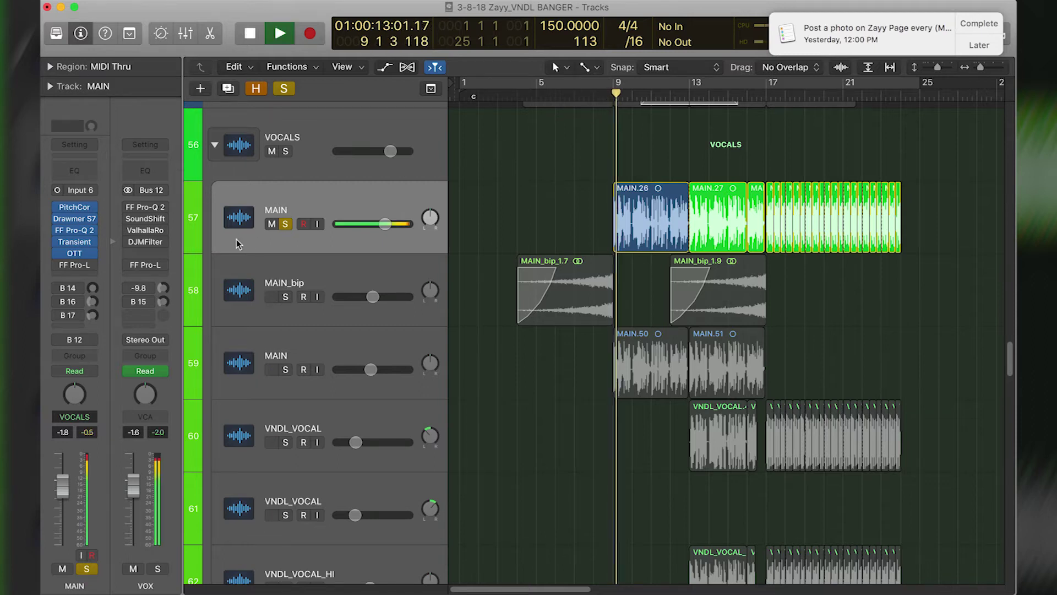
{"action": "left_click", "coordinate": [78, 244]}
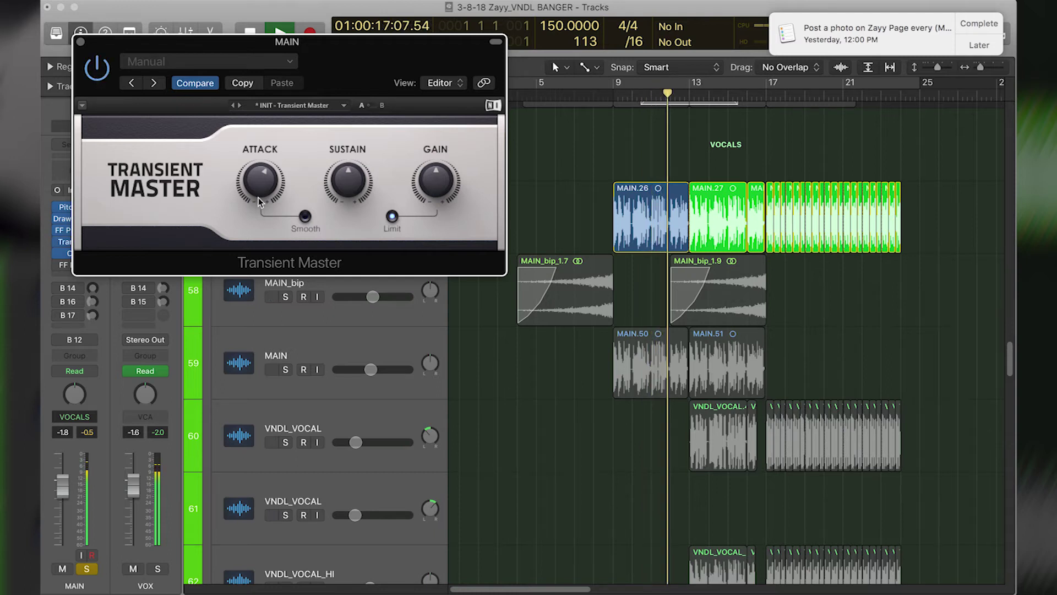
{"action": "left_click", "coordinate": [80, 41]}
{"action": "key", "text": "space"}
Enable FF Pro-L on the MAIN channel, and check its limiting while playing the vocal from bar 9
{"action": "mouse_move", "coordinate": [69, 288]}
{"action": "mouse_move", "coordinate": [59, 268]}
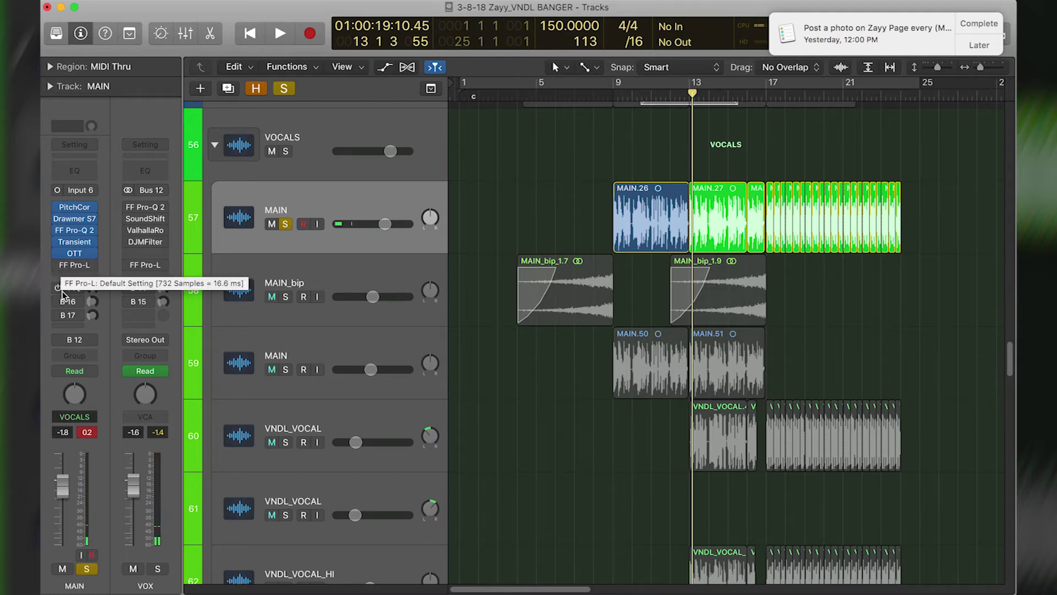
{"action": "left_click", "coordinate": [611, 98]}
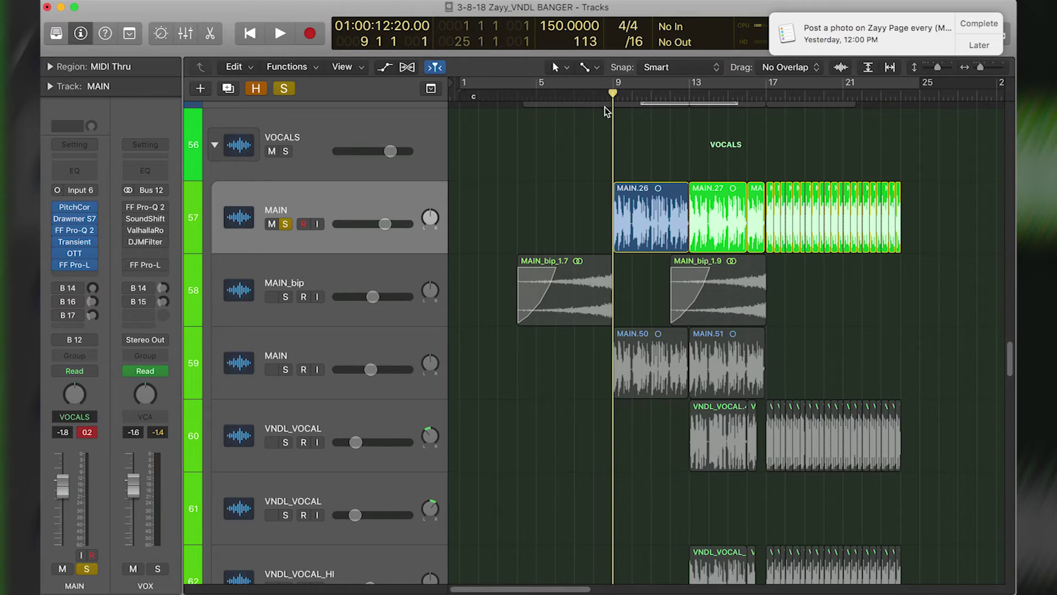
{"action": "left_click", "coordinate": [593, 99]}
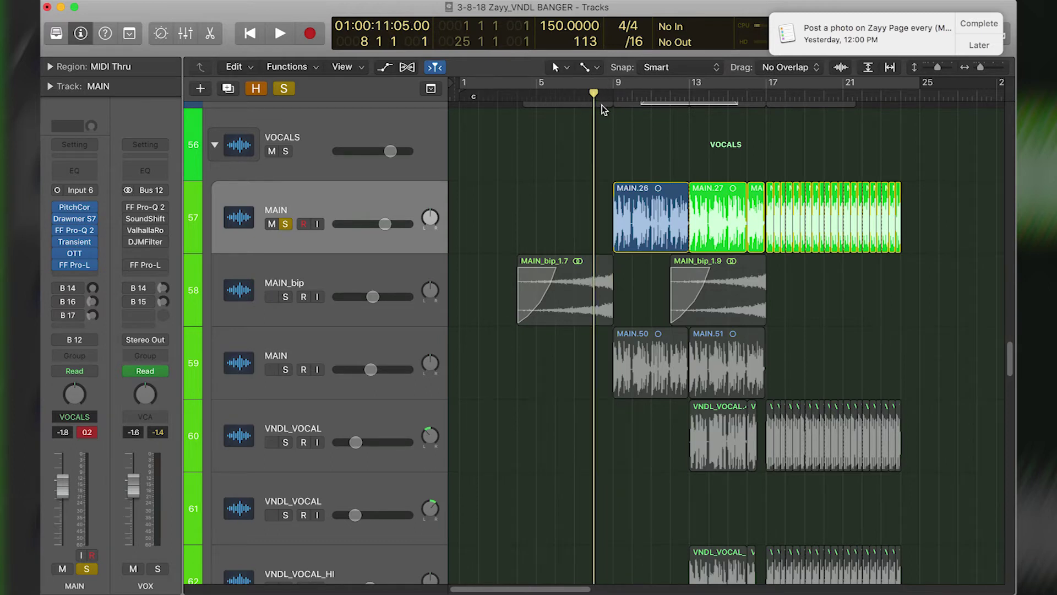
{"action": "left_click", "coordinate": [613, 97]}
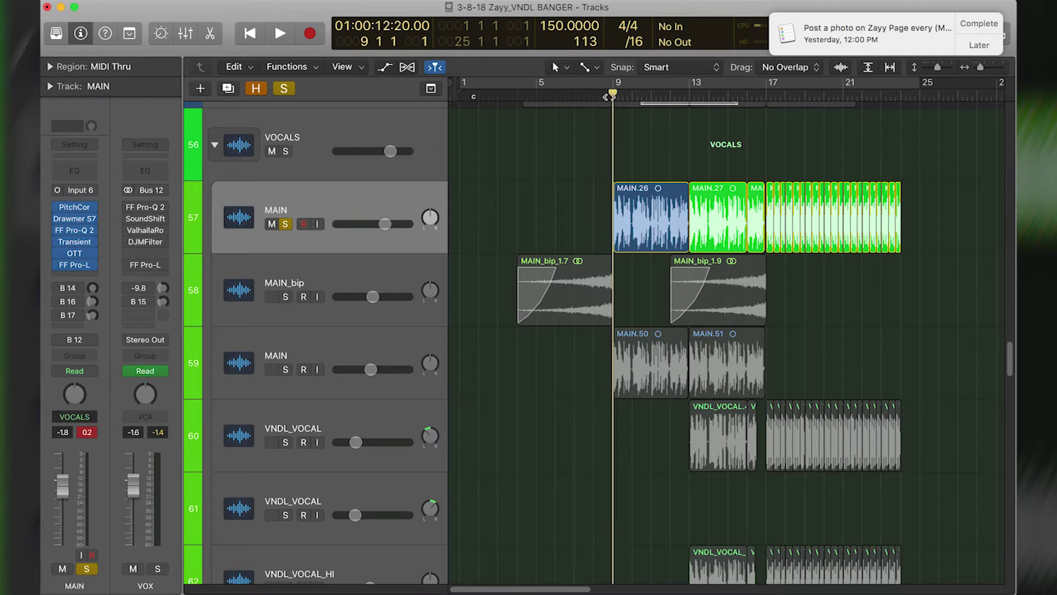
{"action": "key", "text": "space"}
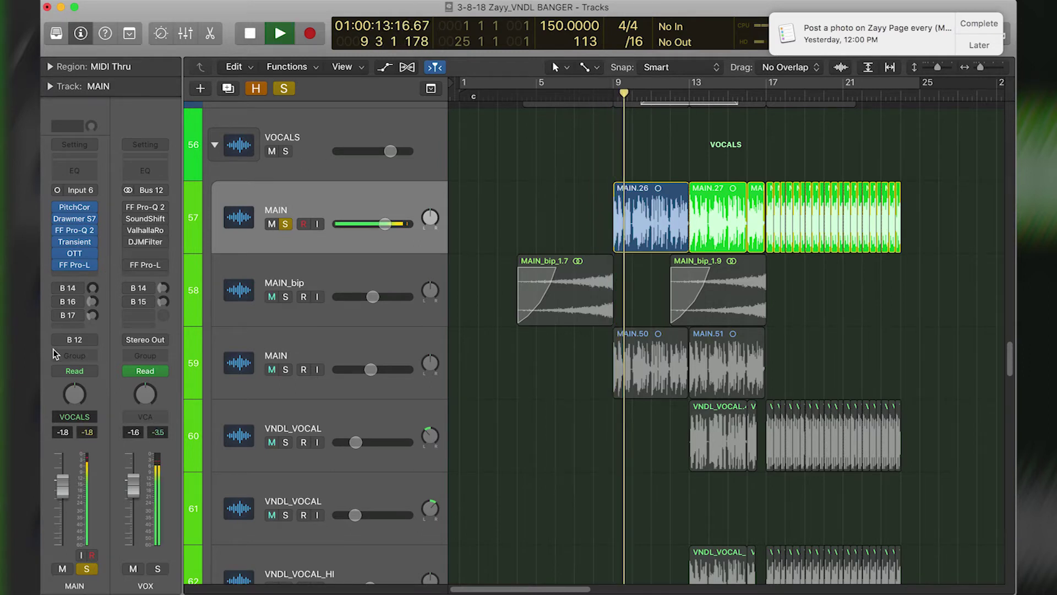
{"action": "left_click", "coordinate": [74, 264]}
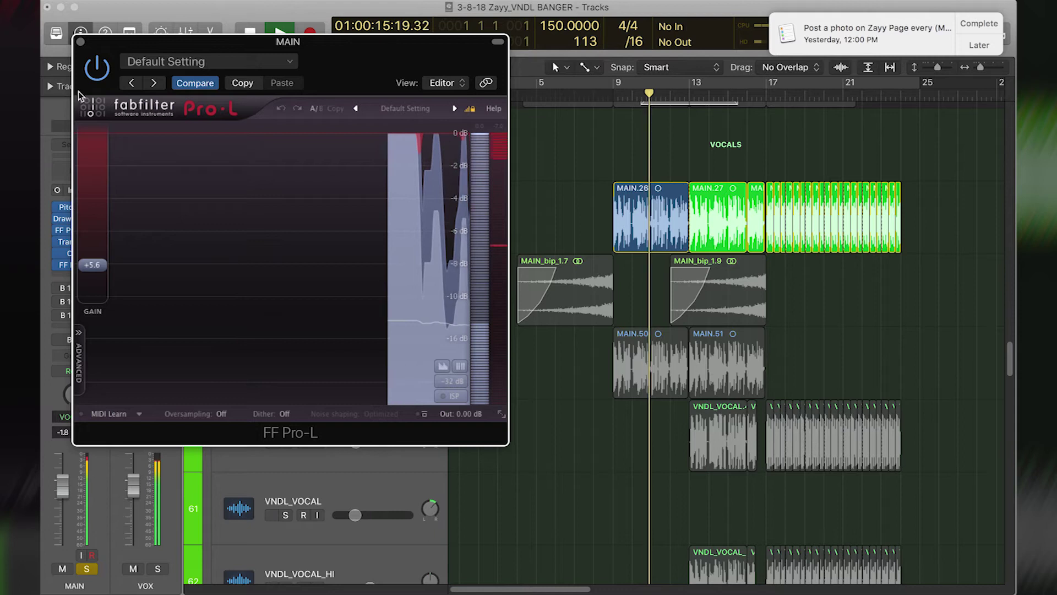
{"action": "left_click", "coordinate": [81, 42]}
{"action": "key", "text": "space"}
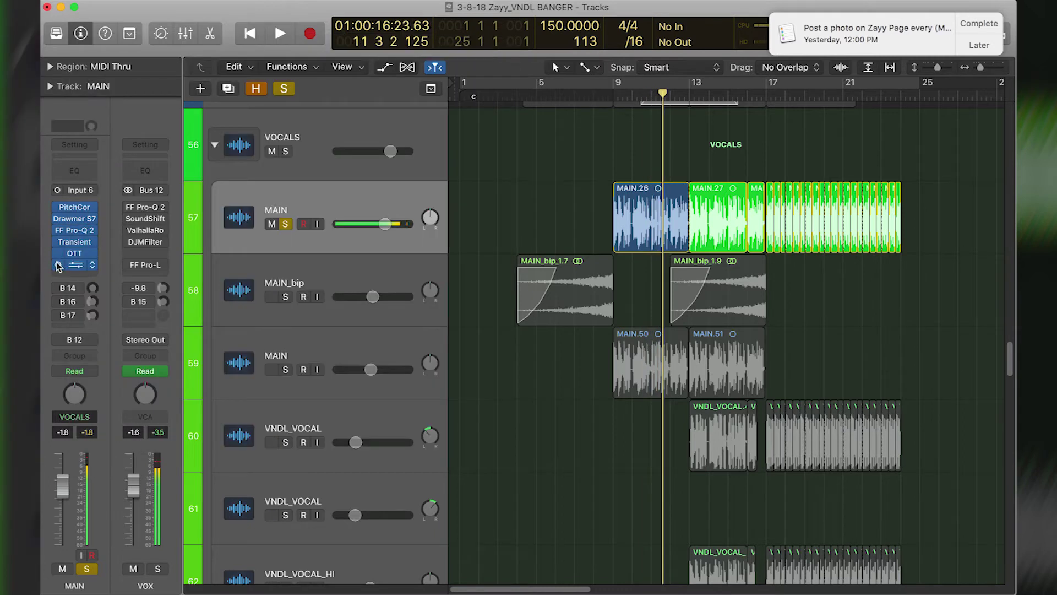
Place the playhead at bar 8, enable FF Pro-Q 2 on the VOX bus, and inspect its EQ curve
{"action": "left_click", "coordinate": [596, 99]}
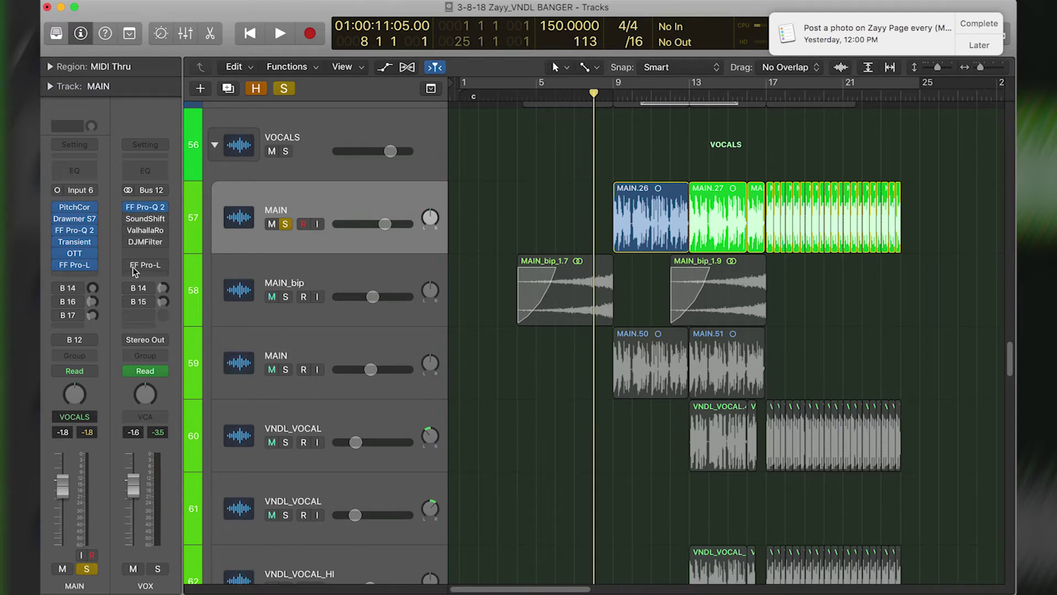
{"action": "left_click", "coordinate": [147, 207]}
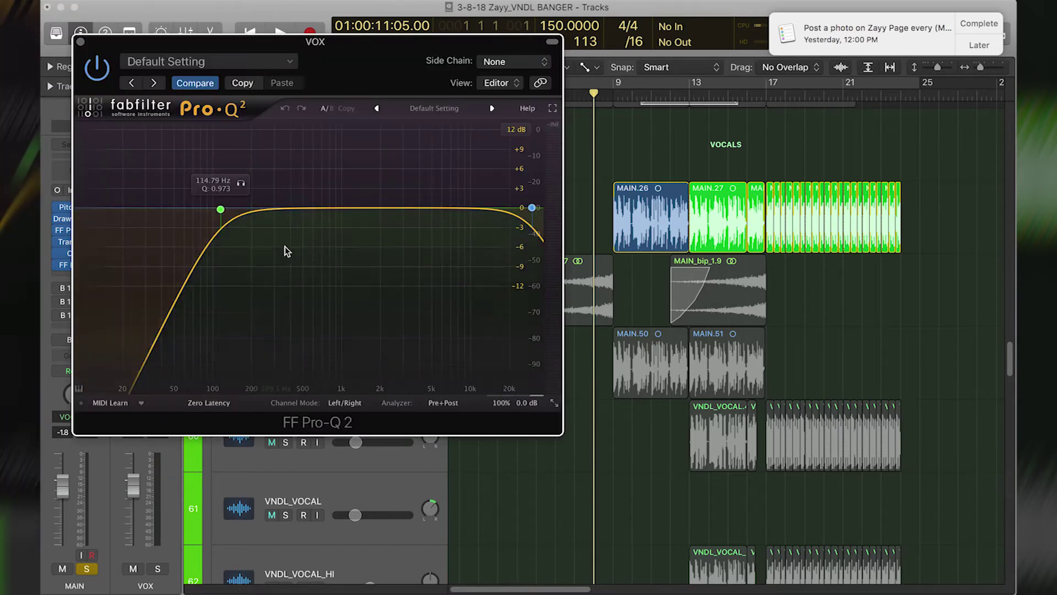
{"action": "left_click", "coordinate": [81, 41]}
Enable the MAIN channel's send to bus 14, and audition the vocal from bar 8 with it active
{"action": "scroll", "coordinate": [293, 282], "scroll_direction": "down", "scroll_amount": 10}
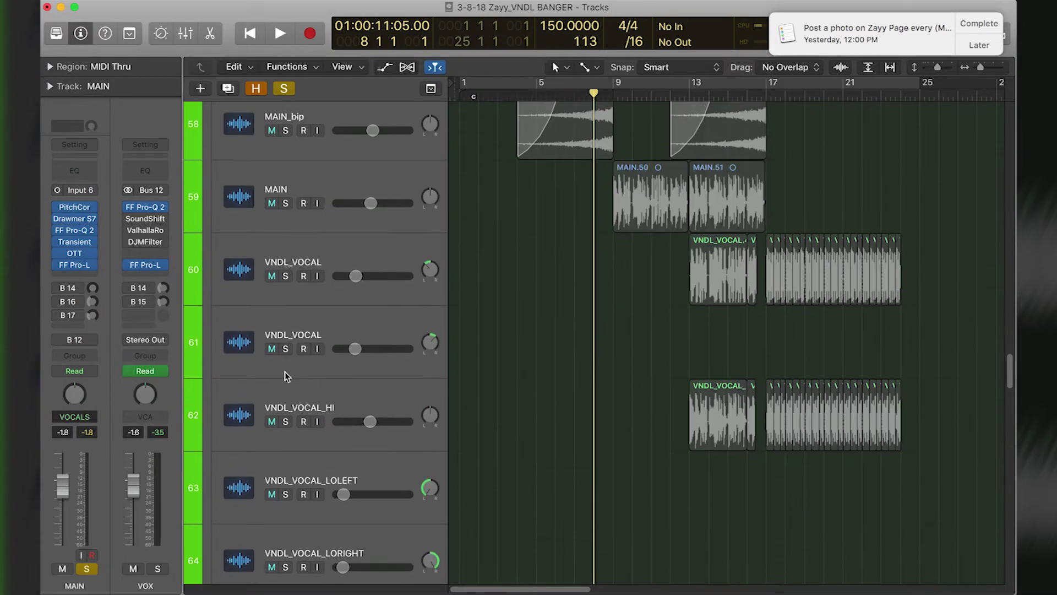
{"action": "scroll", "coordinate": [235, 386], "scroll_direction": "up", "scroll_amount": 15}
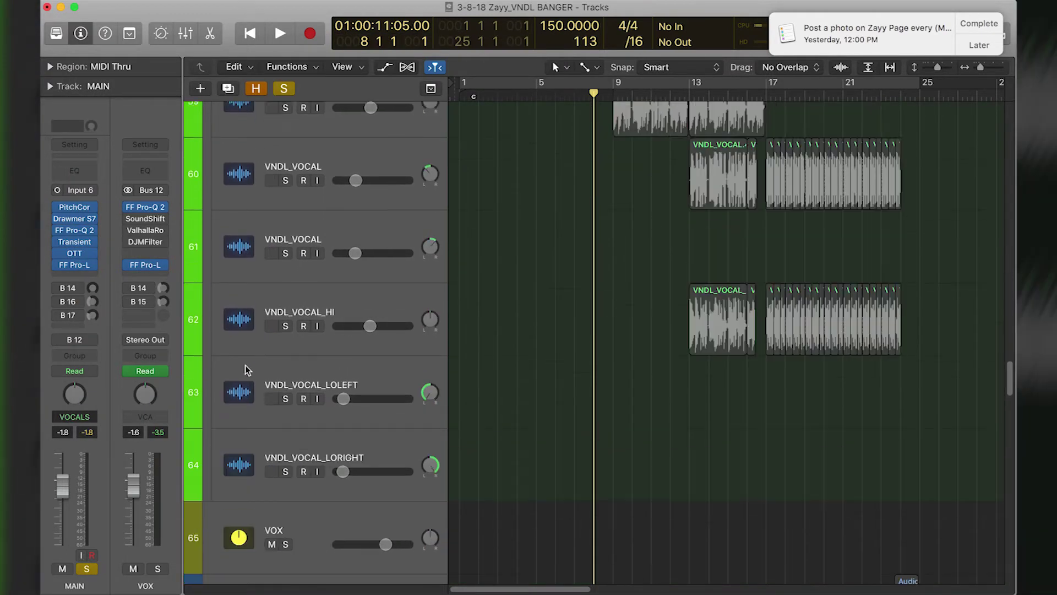
{"action": "scroll", "coordinate": [230, 391], "scroll_direction": "up", "scroll_amount": 1}
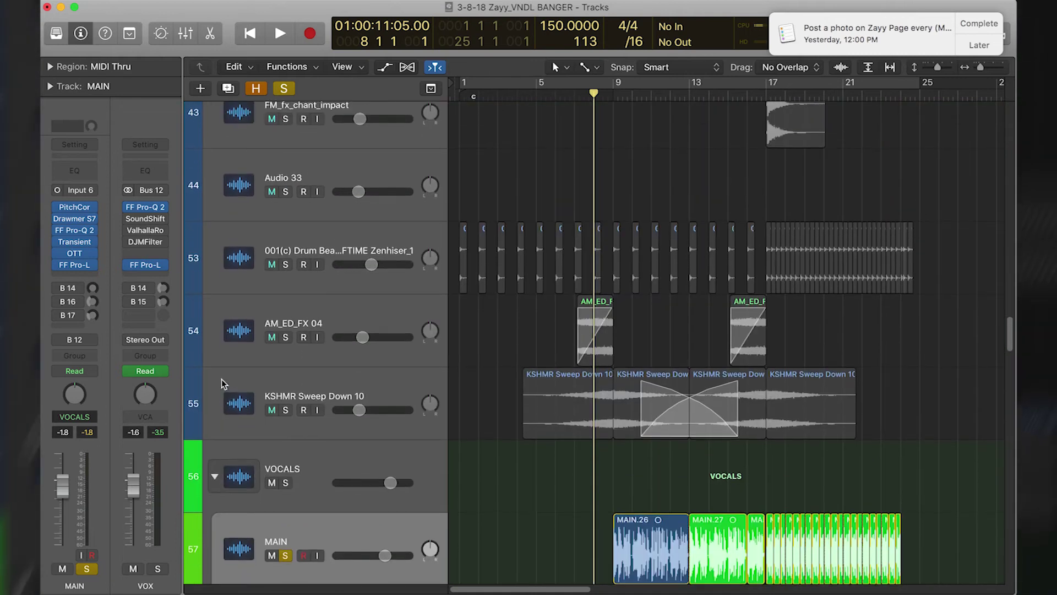
{"action": "left_click", "coordinate": [70, 287]}
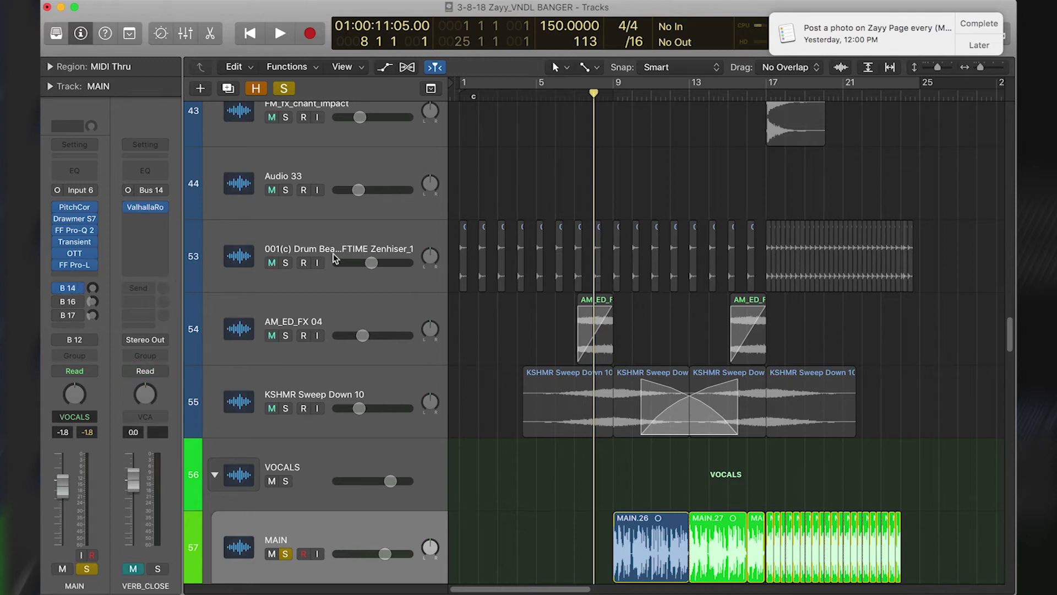
{"action": "key", "text": "space"}
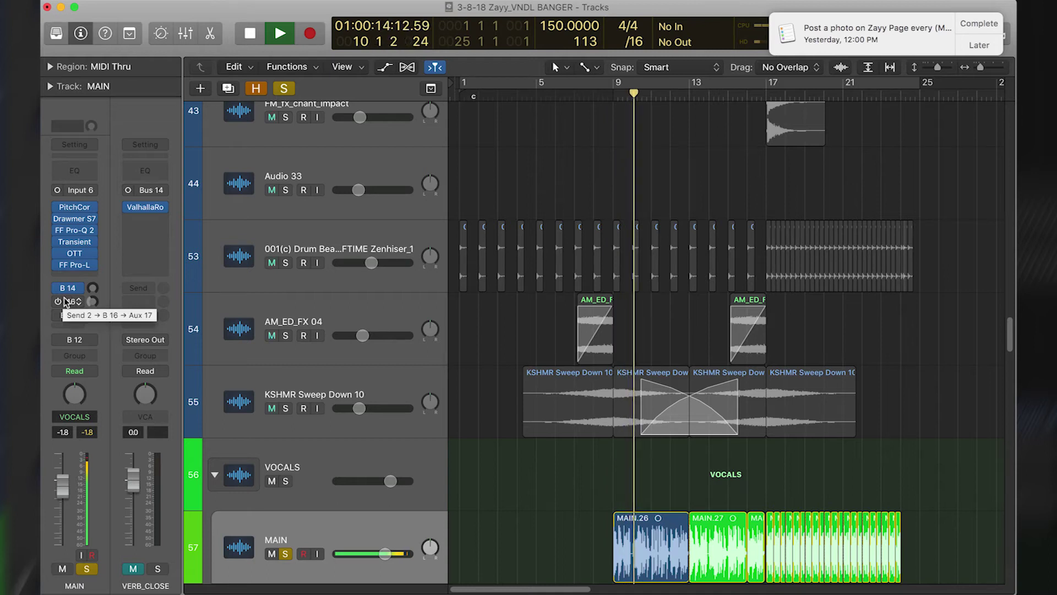
{"action": "key", "text": "space"}
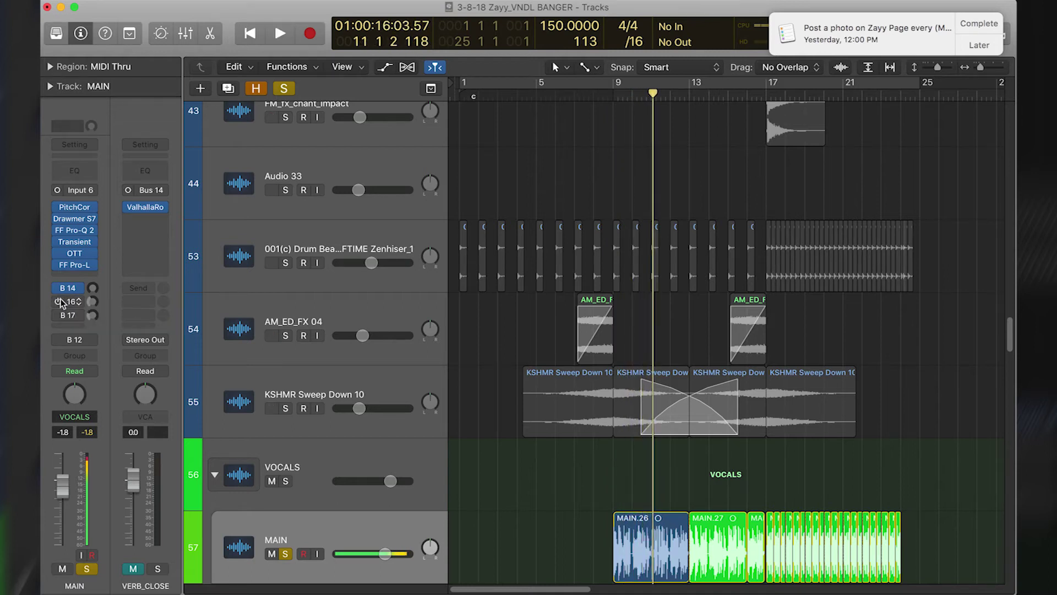
Show track automation, check the MAIN track's list of automation parameters, and enable its send to bus 16
{"action": "key", "text": "a"}
{"action": "scroll", "coordinate": [350, 443], "scroll_direction": "down", "scroll_amount": 5}
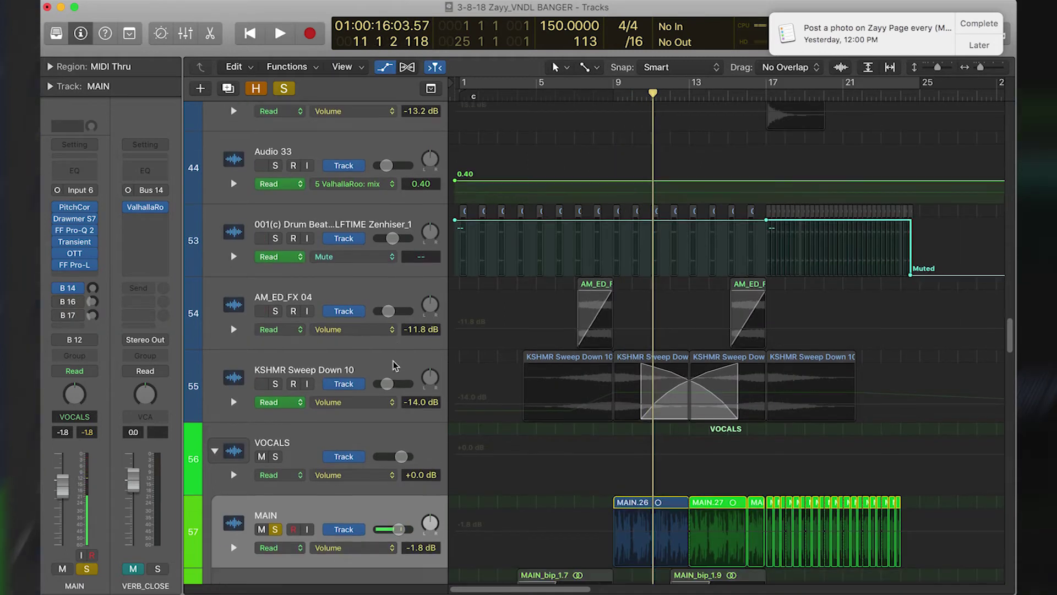
{"action": "left_click", "coordinate": [354, 392]}
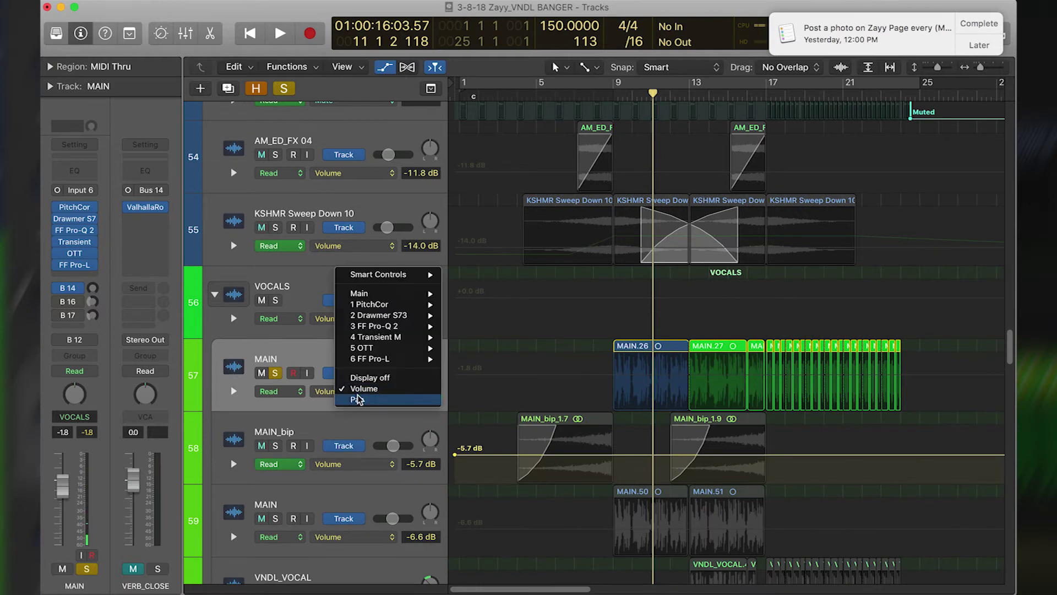
{"action": "left_click", "coordinate": [115, 266]}
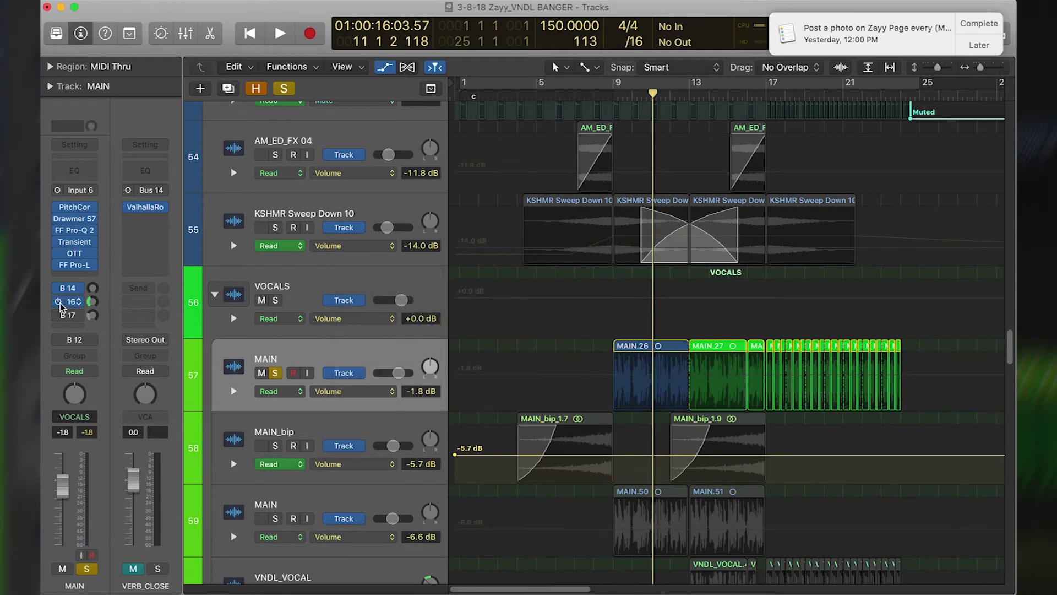
{"action": "left_click", "coordinate": [226, 362]}
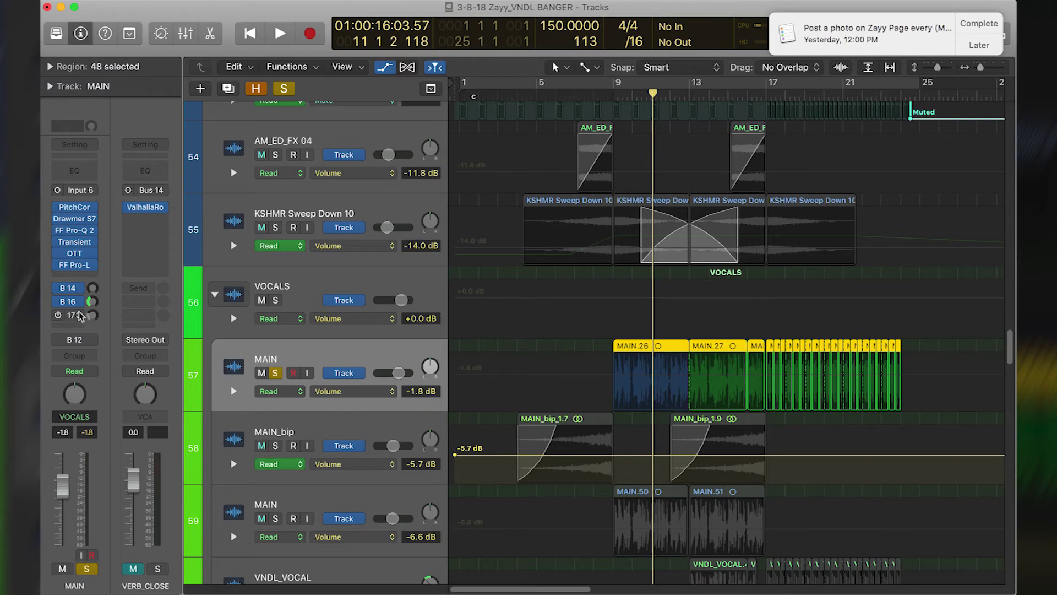
Show the VOX bus, enable its sends to buses 14 and 15, and audition the MAIN vocal from bar 9 with them active
{"action": "left_click", "coordinate": [69, 341]}
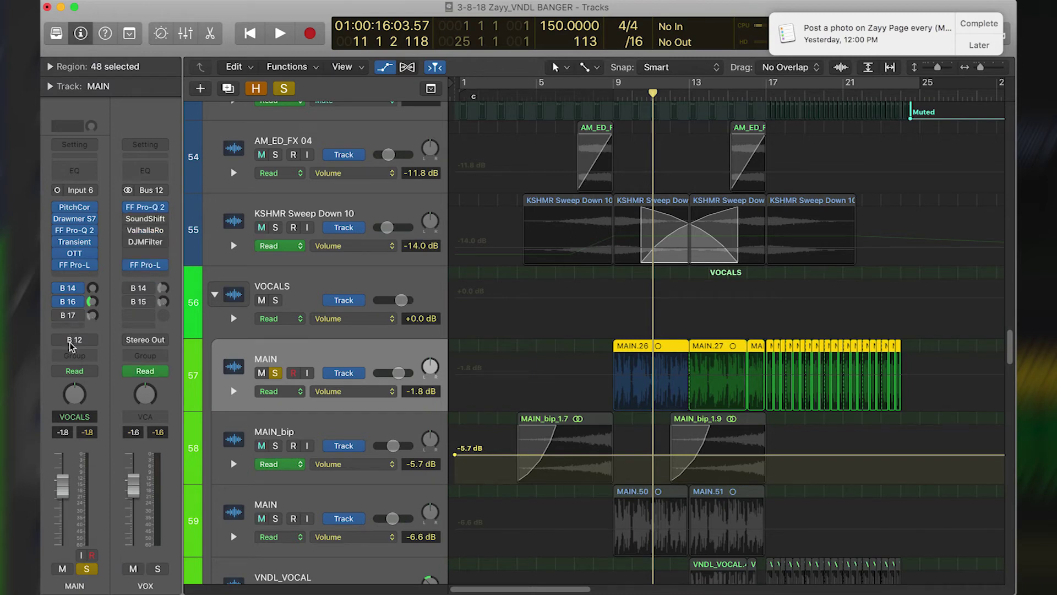
{"action": "left_click", "coordinate": [128, 288]}
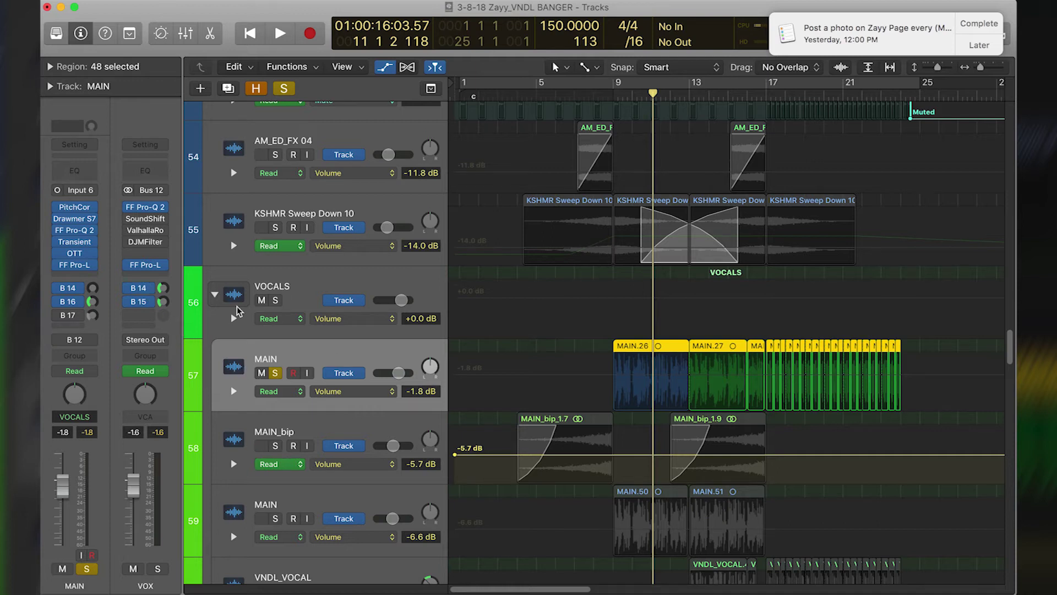
{"action": "left_click", "coordinate": [615, 96]}
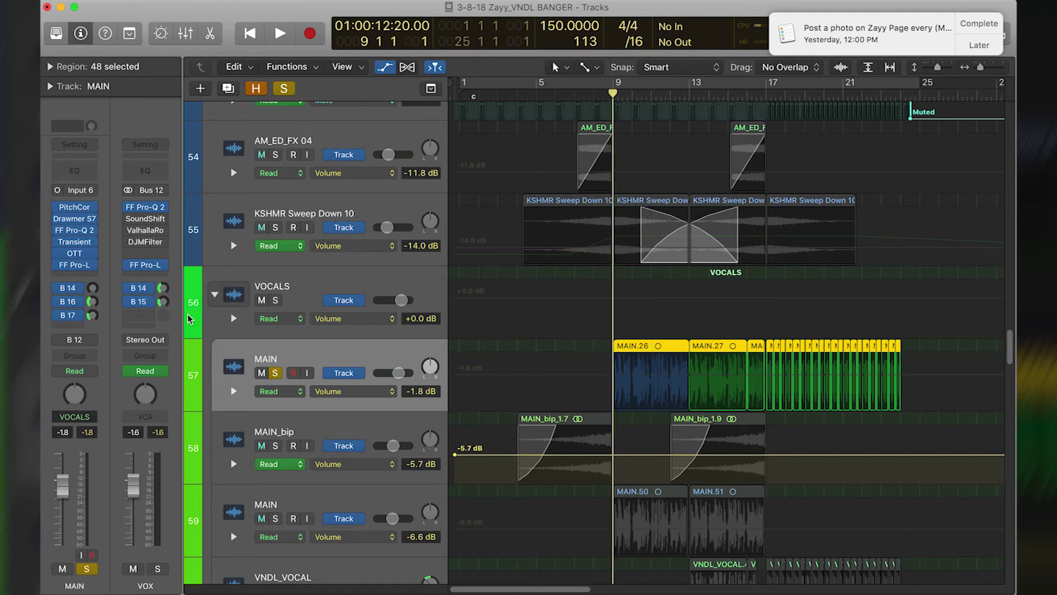
{"action": "key", "text": "space"}
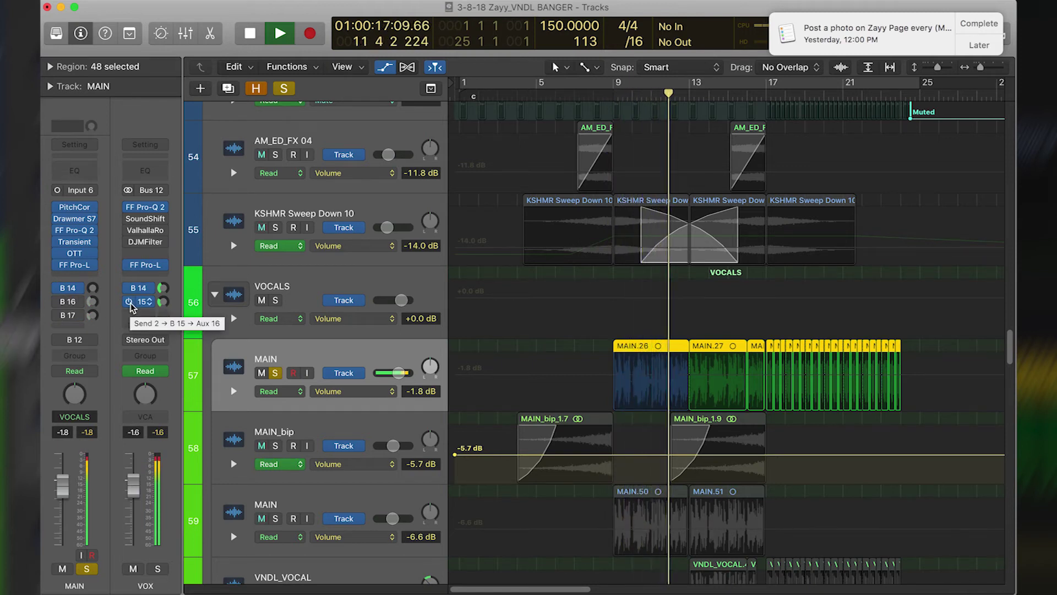
{"action": "key", "text": "space"}
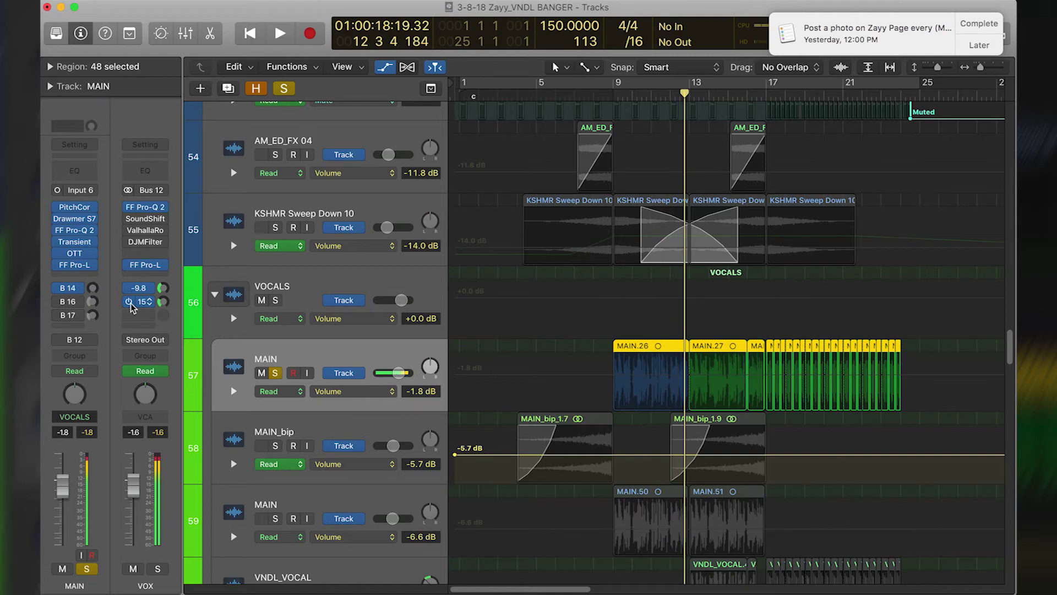
{"action": "key", "text": "space"}
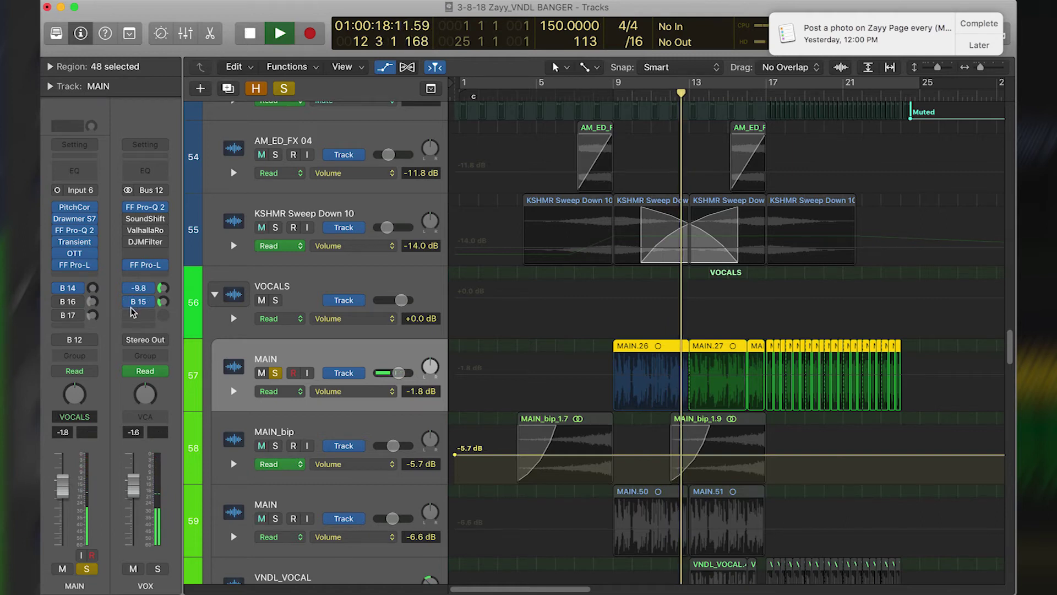
{"action": "key", "text": "space"}
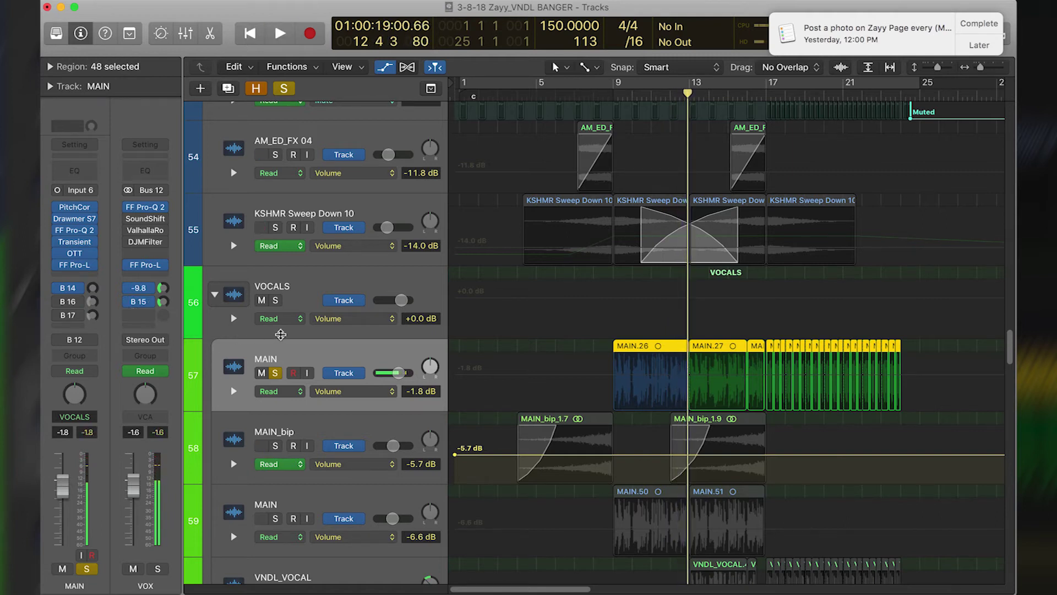
Solo the VOX bus for a short audition near bar 13, and return to having only the MAIN track soloed
{"action": "left_click", "coordinate": [158, 570]}
{"action": "key", "text": "space"}
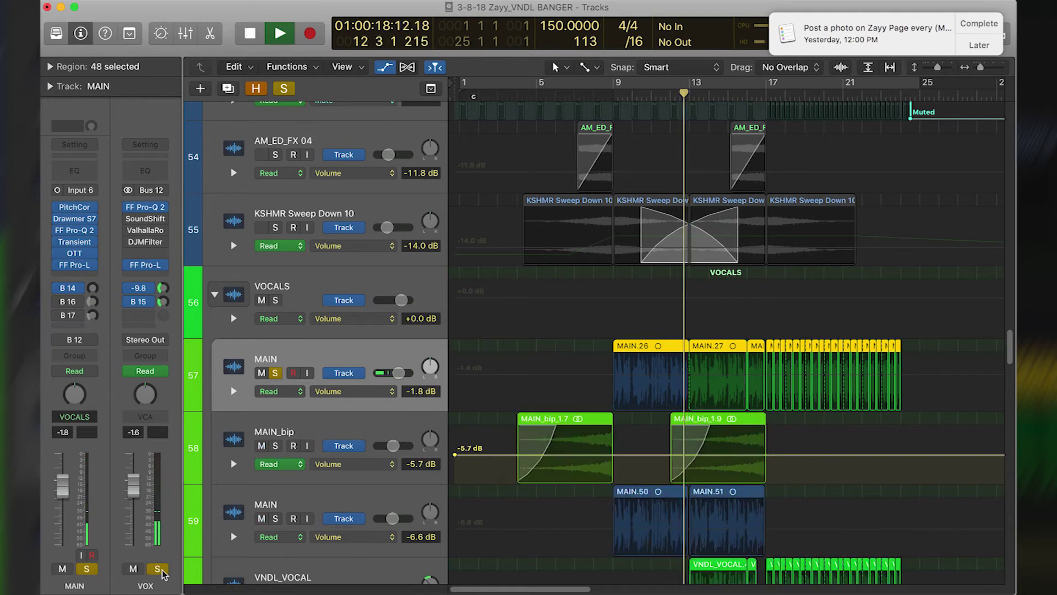
{"action": "key", "text": "space"}
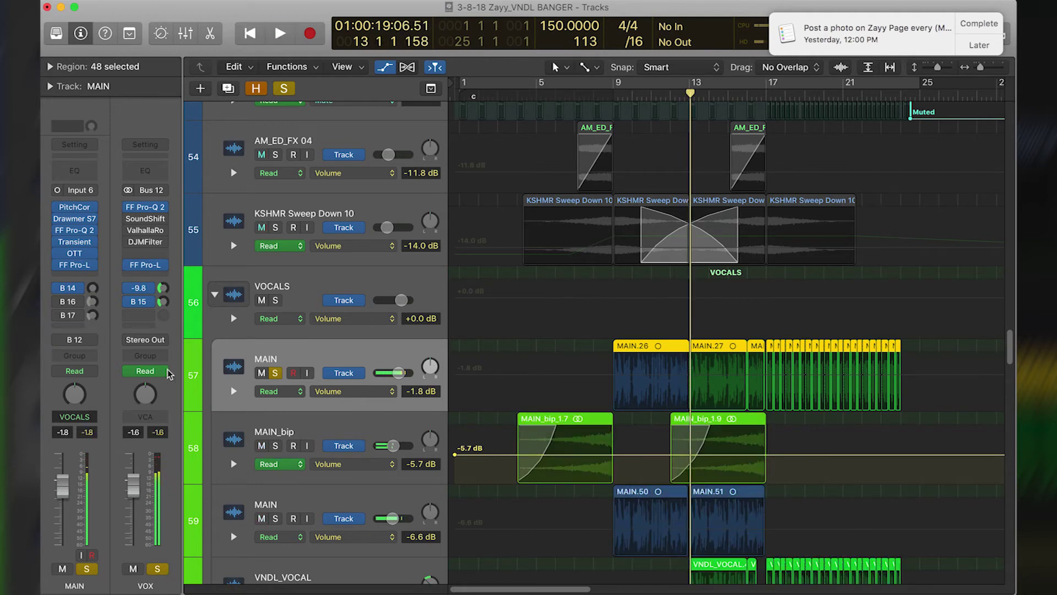
{"action": "left_click", "coordinate": [272, 376]}
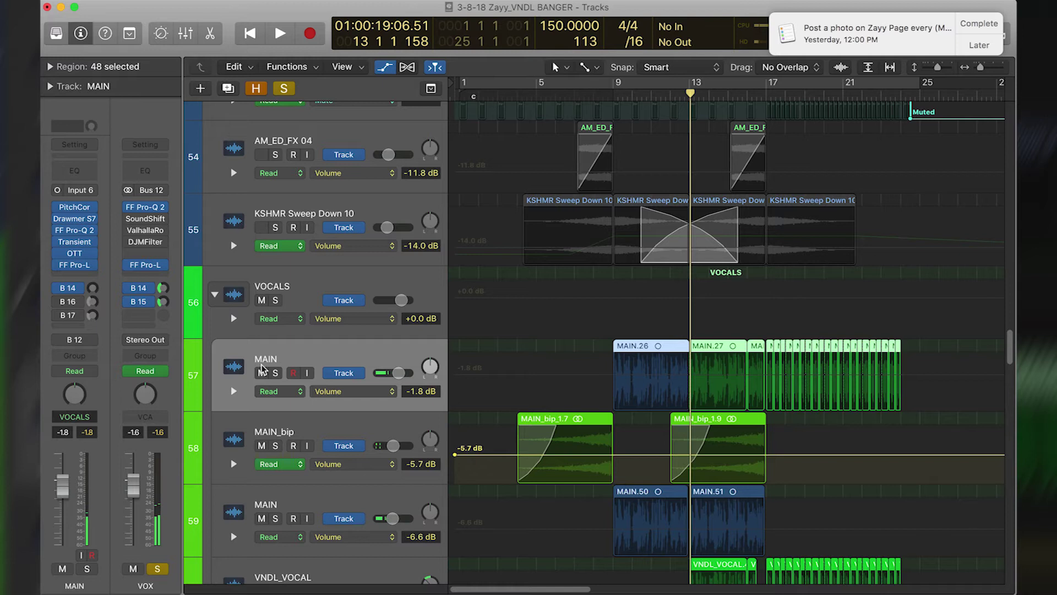
{"action": "left_click", "coordinate": [158, 569]}
{"action": "left_click", "coordinate": [86, 568]}
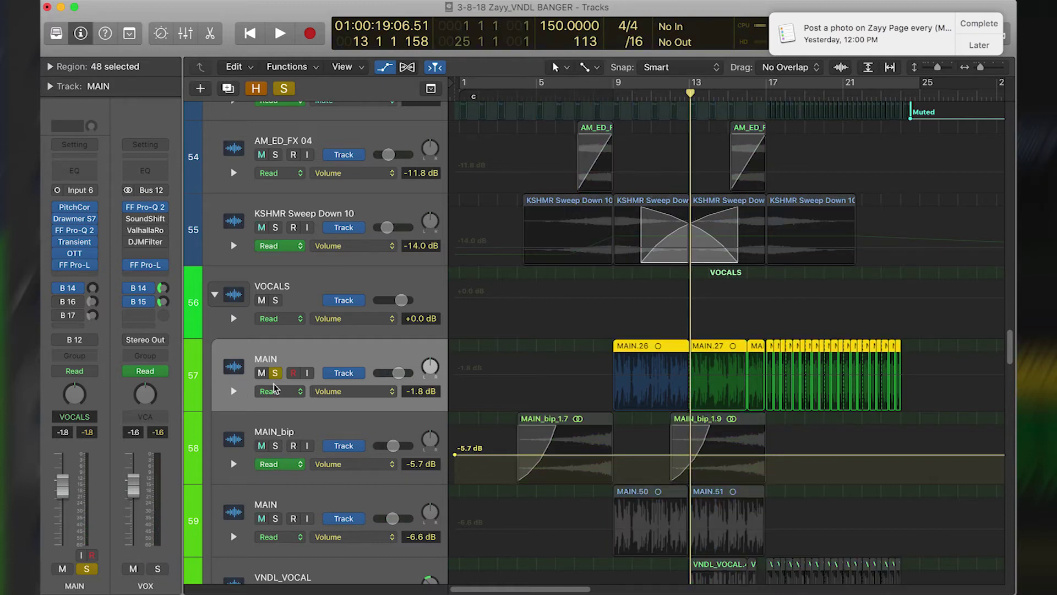
Enable the MAIN channel's sends to buses 16 and 17, and play the vocal from bar 9
{"action": "left_click", "coordinate": [61, 306]}
{"action": "left_click", "coordinate": [42, 287]}
{"action": "left_click", "coordinate": [57, 302]}
{"action": "left_click", "coordinate": [58, 314]}
{"action": "left_click", "coordinate": [612, 98]}
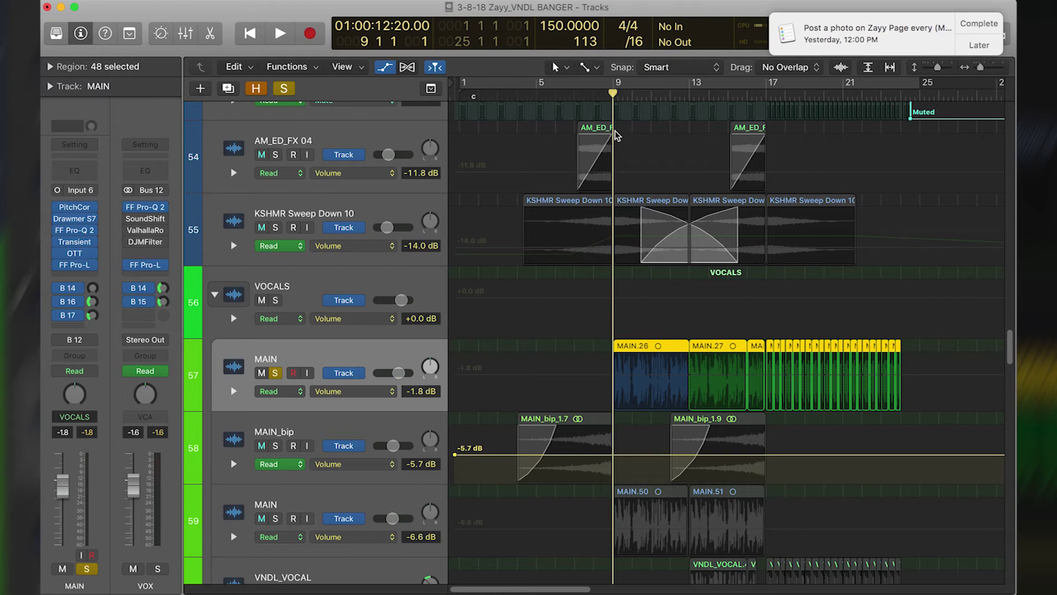
{"action": "key", "text": "space"}
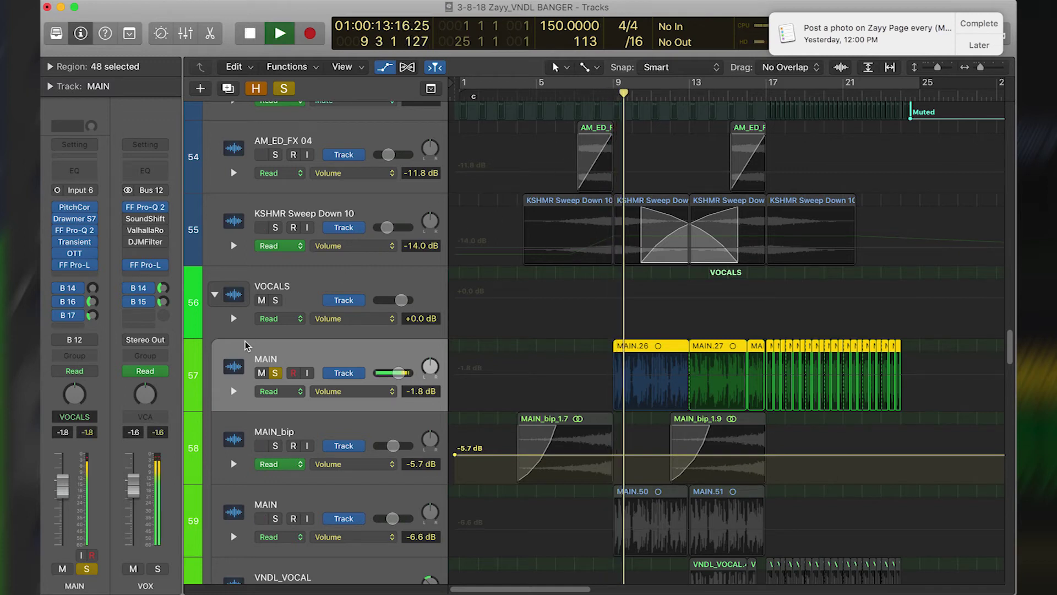
Inspect the Stereo Delay settings on the bus 16 aux during playback, and return to the VOX bus strip
{"action": "left_click", "coordinate": [67, 301]}
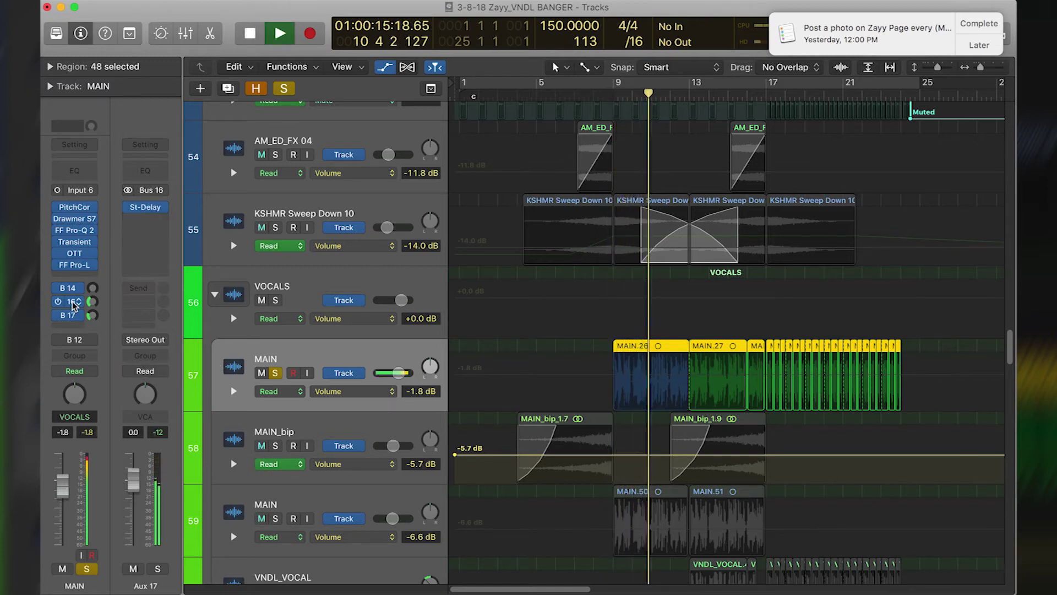
{"action": "left_click", "coordinate": [146, 209]}
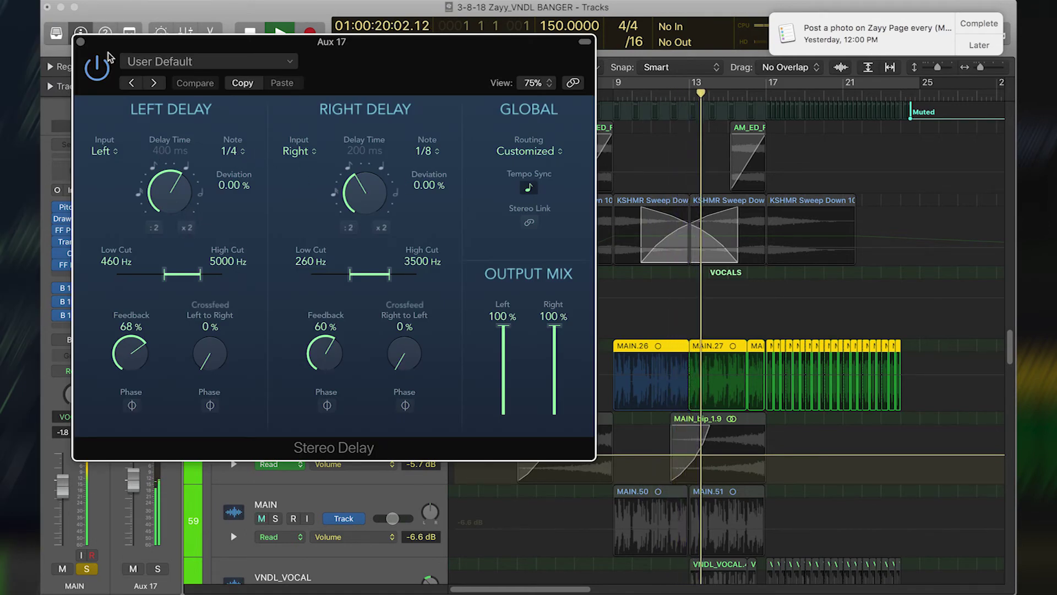
{"action": "left_click", "coordinate": [80, 43]}
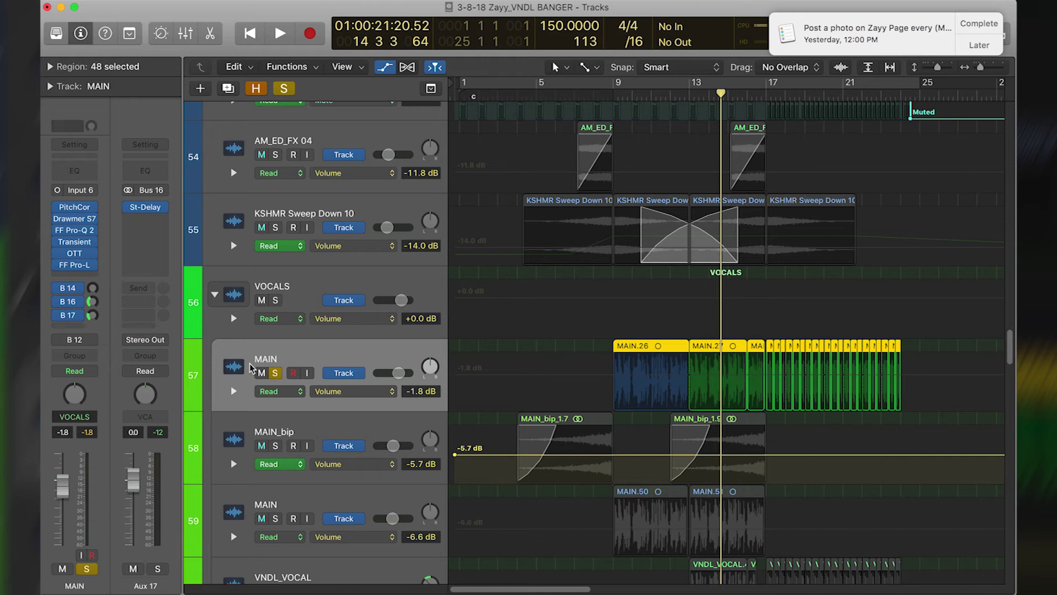
{"action": "left_click", "coordinate": [84, 341]}
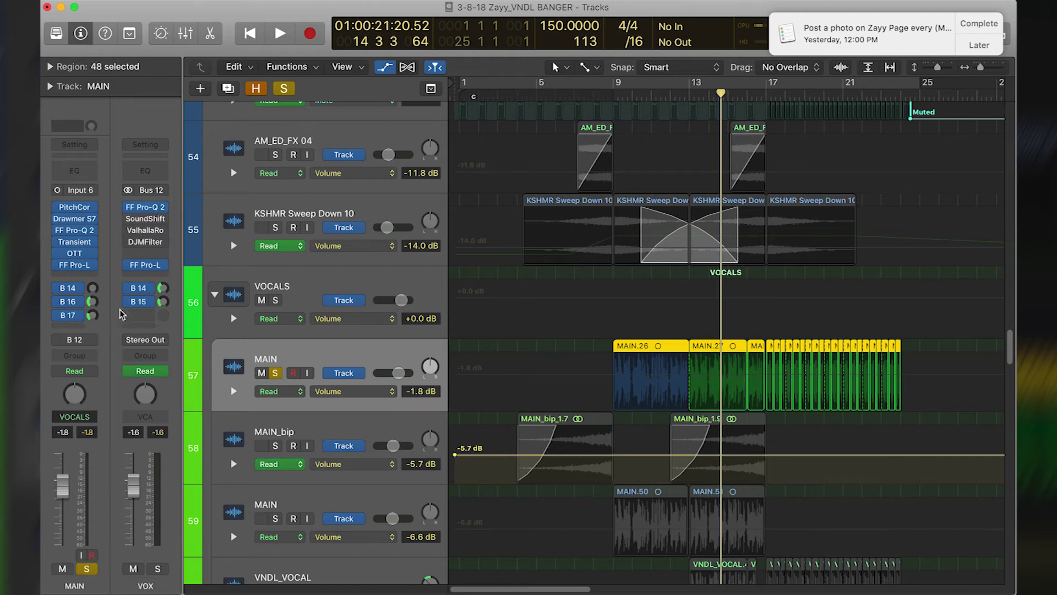
Remove the solo from MAIN track 57 and solo VNDL_VOCAL track 60
{"action": "left_click", "coordinate": [274, 373]}
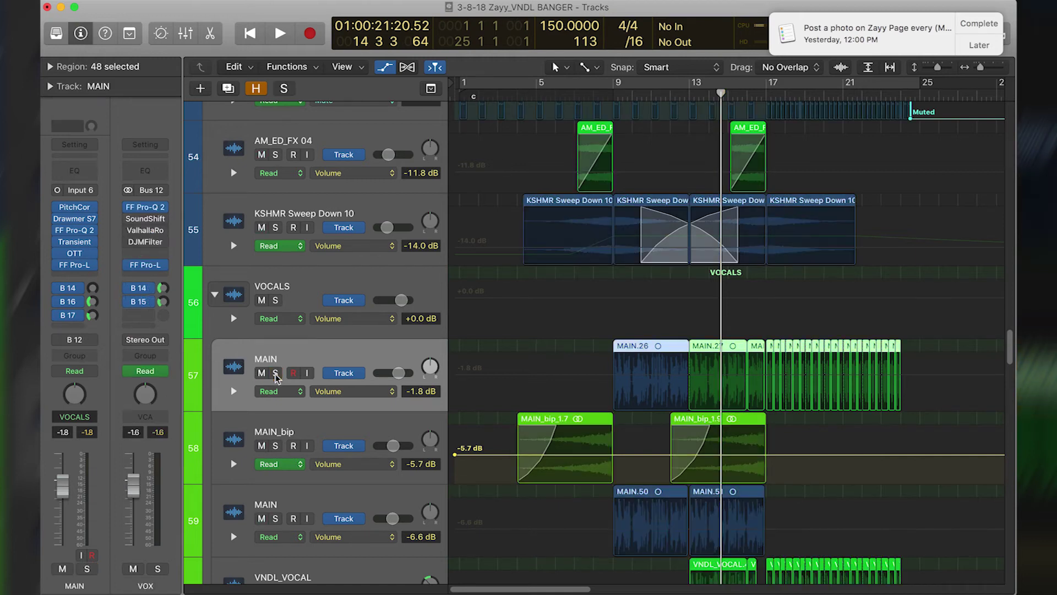
{"action": "scroll", "coordinate": [330, 469], "scroll_direction": "down", "scroll_amount": 4}
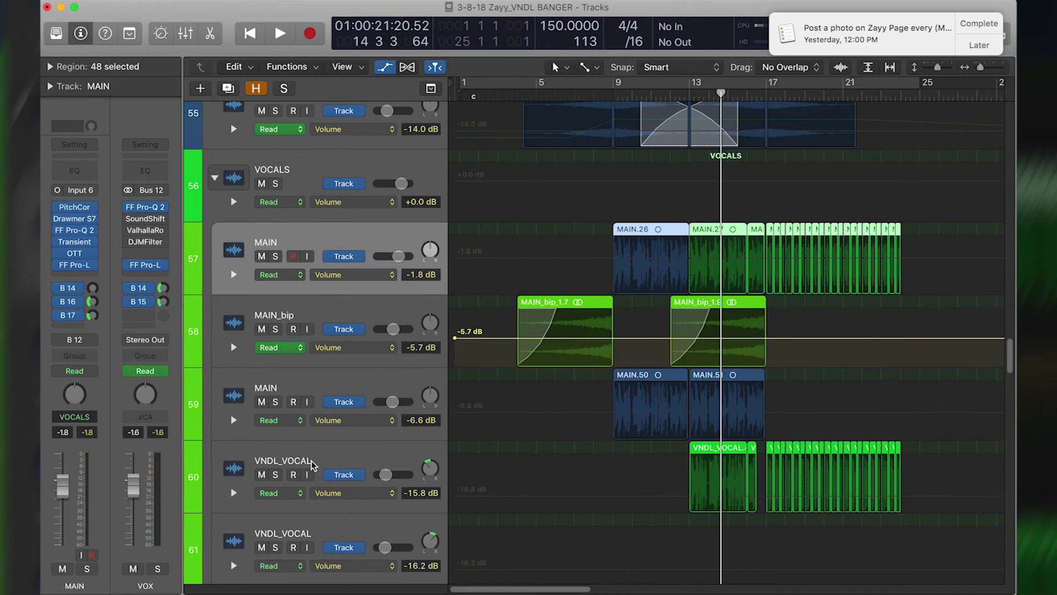
{"action": "left_click", "coordinate": [311, 464]}
{"action": "key", "text": "s"}
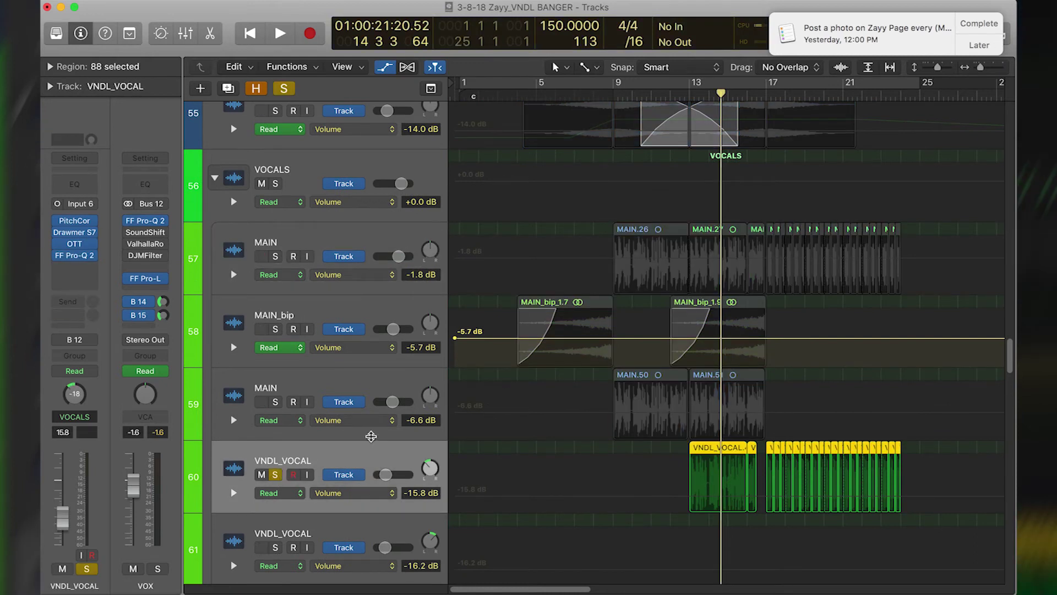
Add MAIN track 59 to the solo and audition it from within bar 9
{"action": "left_click", "coordinate": [283, 396]}
{"action": "key", "text": "s"}
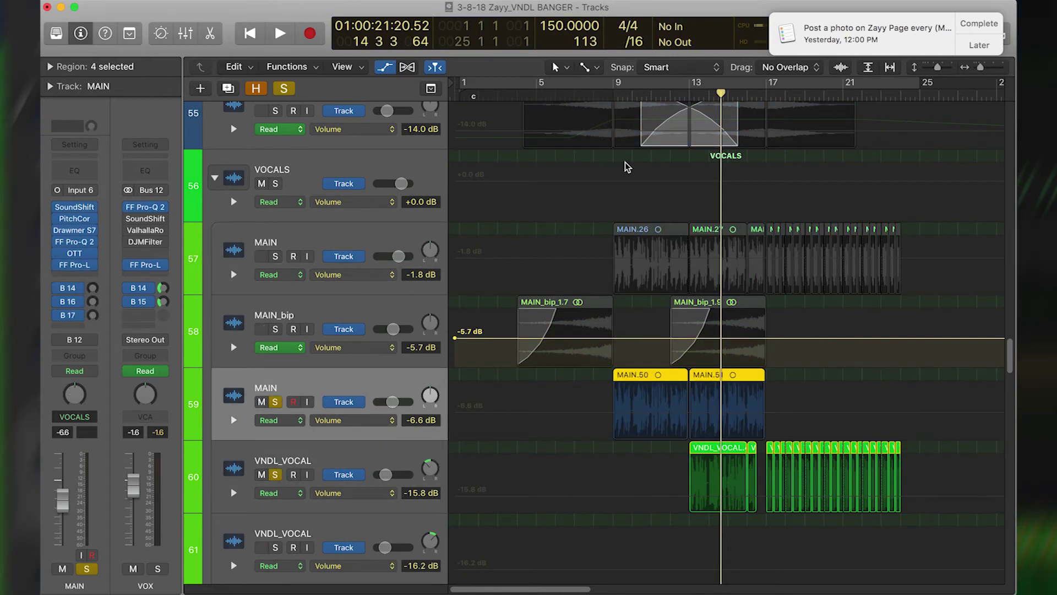
{"action": "left_click", "coordinate": [628, 98]}
{"action": "key", "text": "space"}
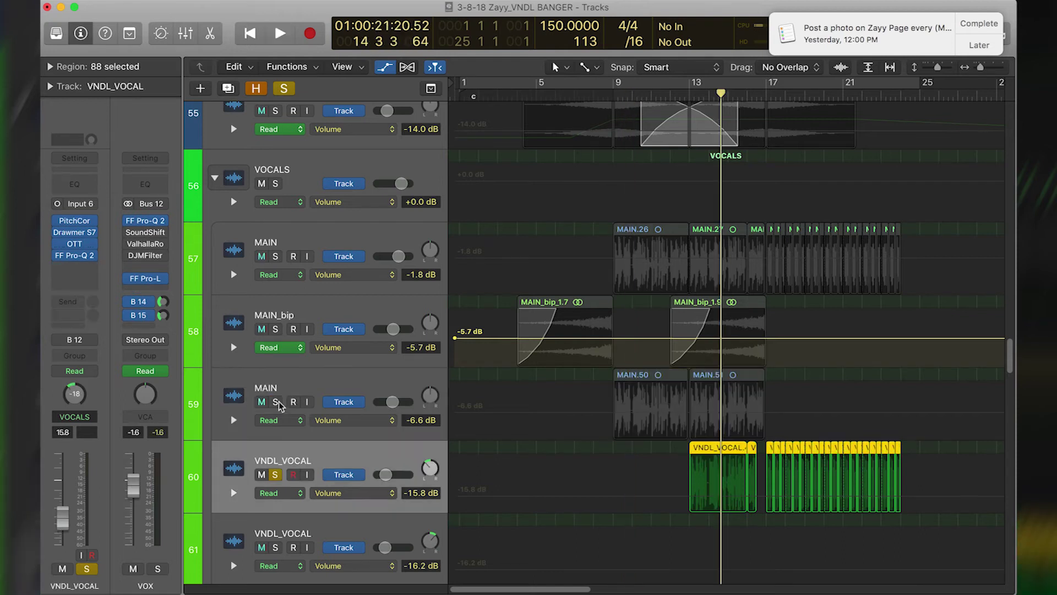
{"action": "left_click", "coordinate": [276, 401]}
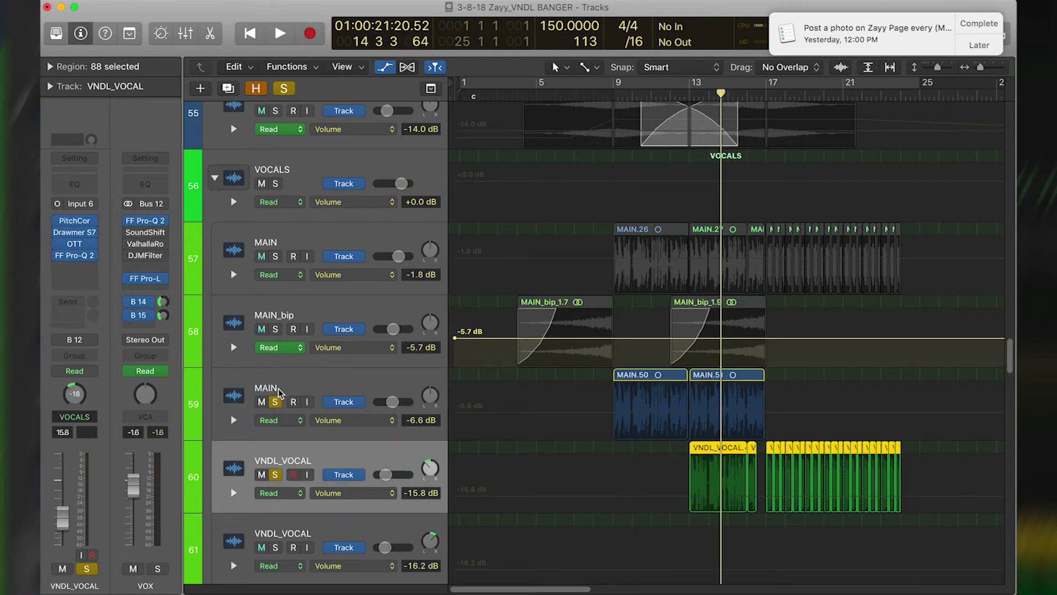
{"action": "left_click", "coordinate": [283, 389]}
{"action": "left_click", "coordinate": [633, 95]}
{"action": "key", "text": "space"}
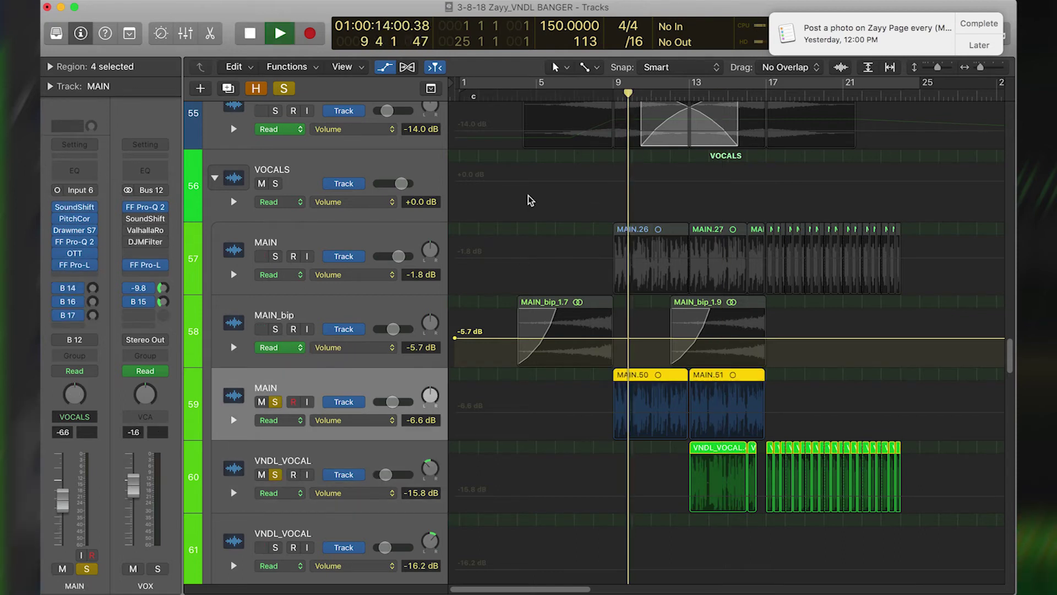
Add MAIN track 57 to the soloed vocals to hear the layers together, and clear all solos after stopping playback
{"action": "left_click", "coordinate": [275, 256]}
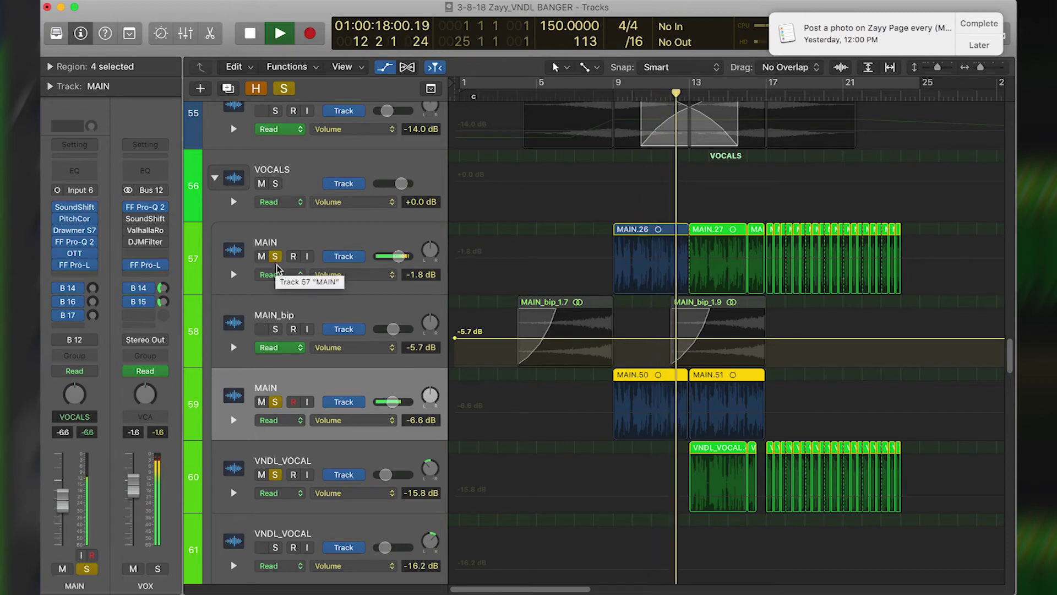
{"action": "key", "text": "space"}
{"action": "left_click", "coordinate": [274, 402], "text": "alt"}
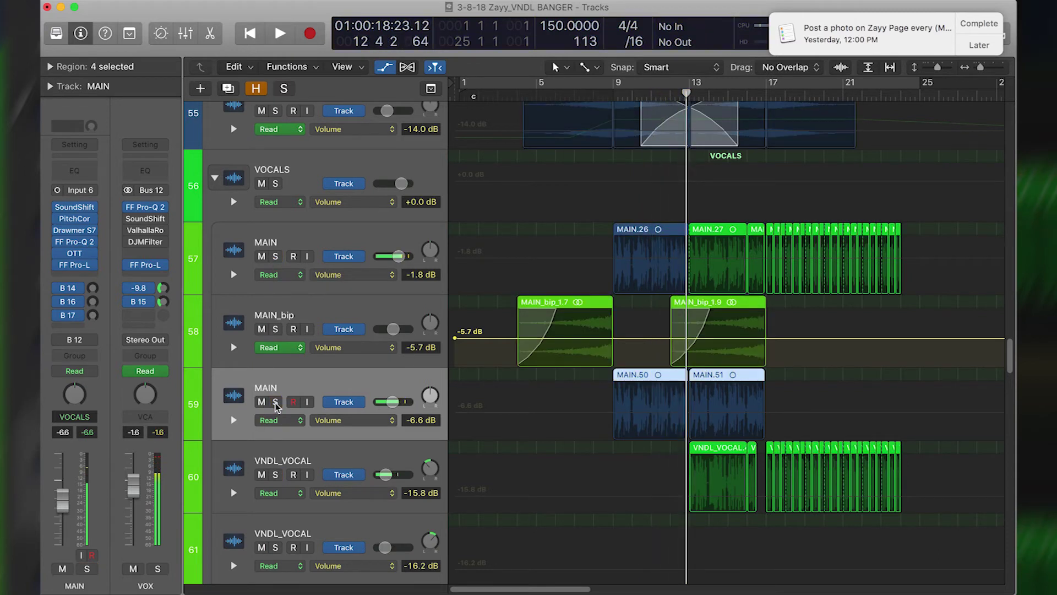
Set the cycle range from bar 13 to bar 17, audition VNDL_VOCAL track 60 in solo, and clear its solo
{"action": "scroll", "coordinate": [316, 429], "scroll_direction": "down", "scroll_amount": 2}
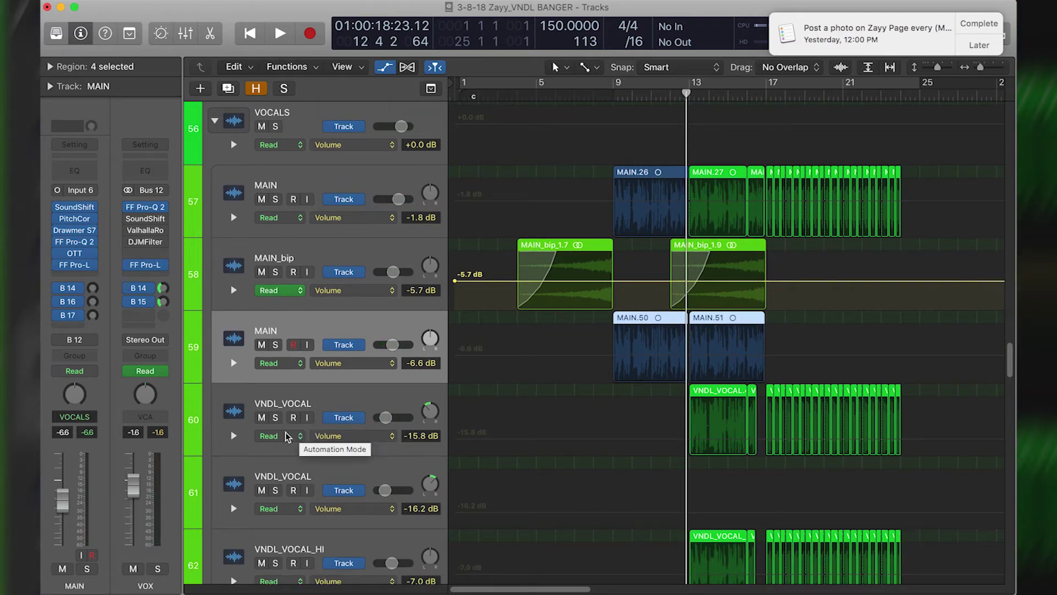
{"action": "scroll", "coordinate": [287, 435], "scroll_direction": "down", "scroll_amount": 1}
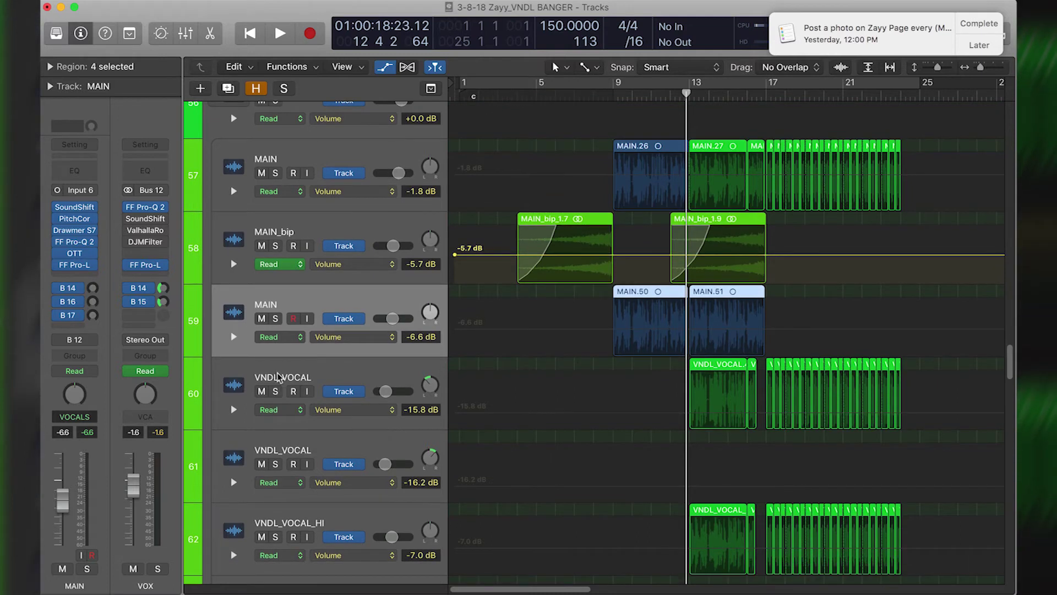
{"action": "left_click", "coordinate": [278, 377]}
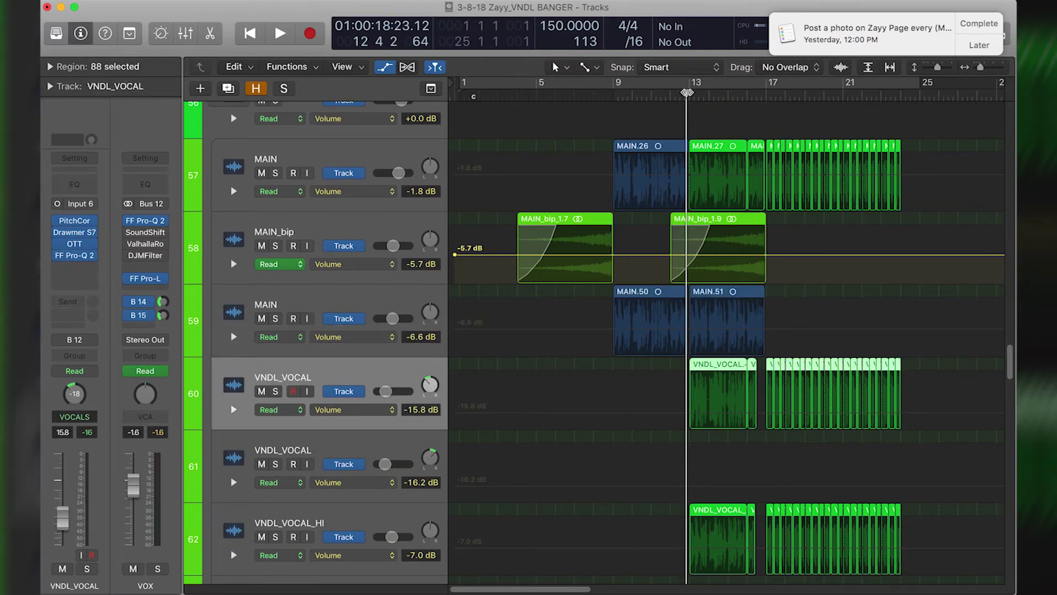
{"action": "left_click_drag", "start_coordinate": [688, 94], "coordinate": [766, 95]}
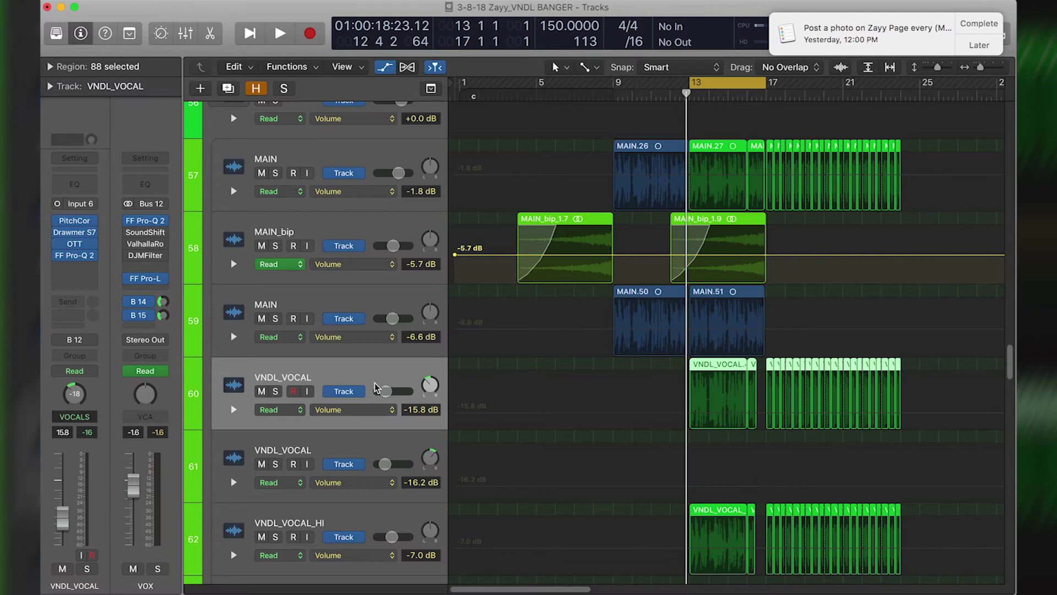
{"action": "left_click", "coordinate": [275, 392]}
{"action": "key", "text": "space"}
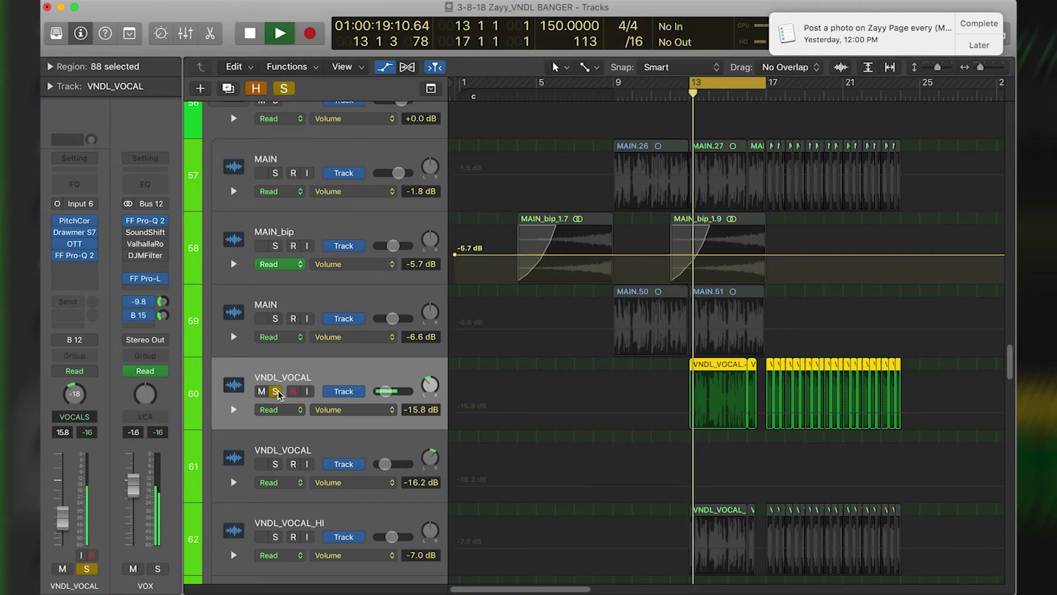
{"action": "left_click", "coordinate": [275, 391]}
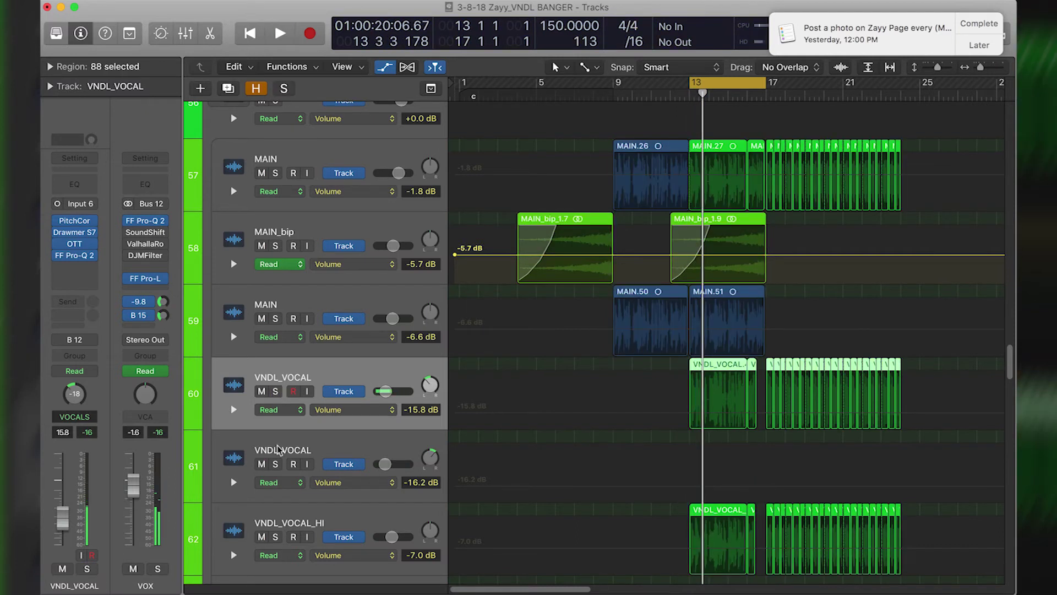
Audition the VNDL_VOCAL_HI track in solo within the cycle range, and clear its solo
{"action": "left_click", "coordinate": [274, 537]}
{"action": "key", "text": "space"}
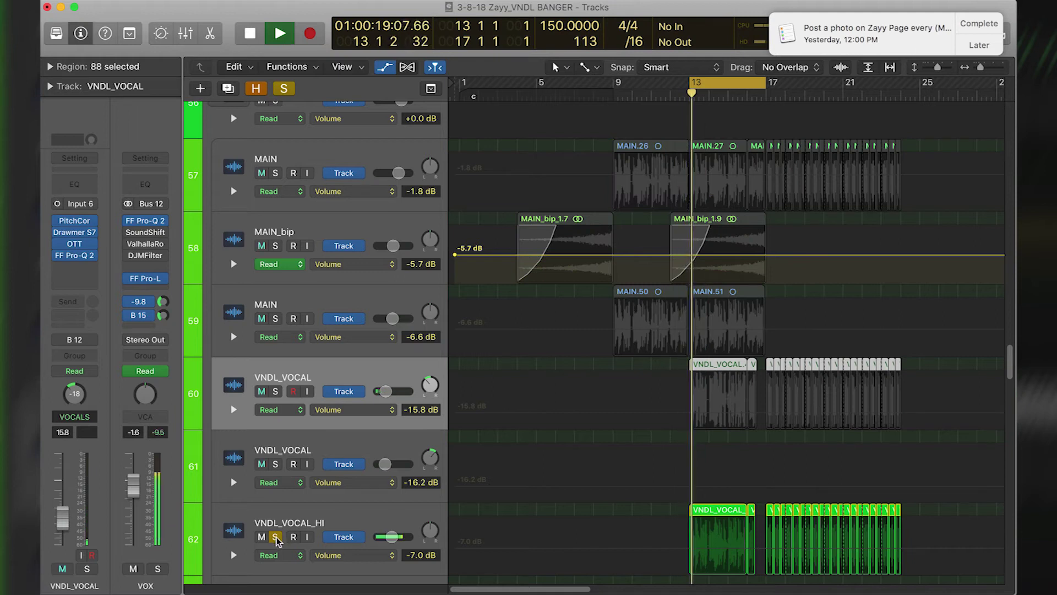
{"action": "key", "text": "space"}
{"action": "left_click", "coordinate": [276, 536]}
Move the VNDL_VOCAL_HI track directly below MAIN track 59, and audition VNDL_VOCAL track 61 in solo
{"action": "left_click_drag", "start_coordinate": [278, 526], "coordinate": [266, 404]}
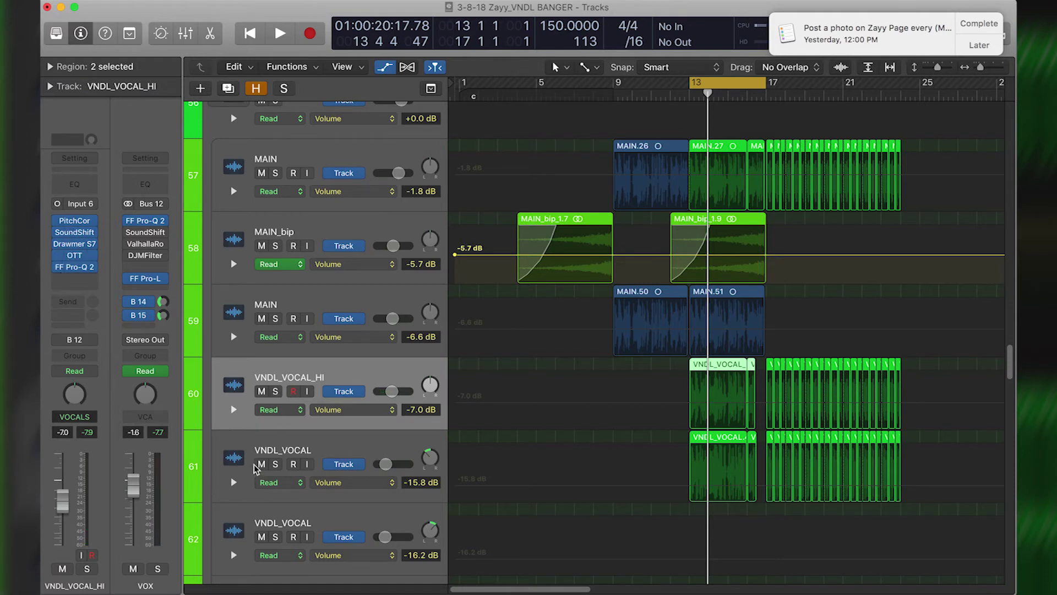
{"action": "left_click", "coordinate": [275, 464]}
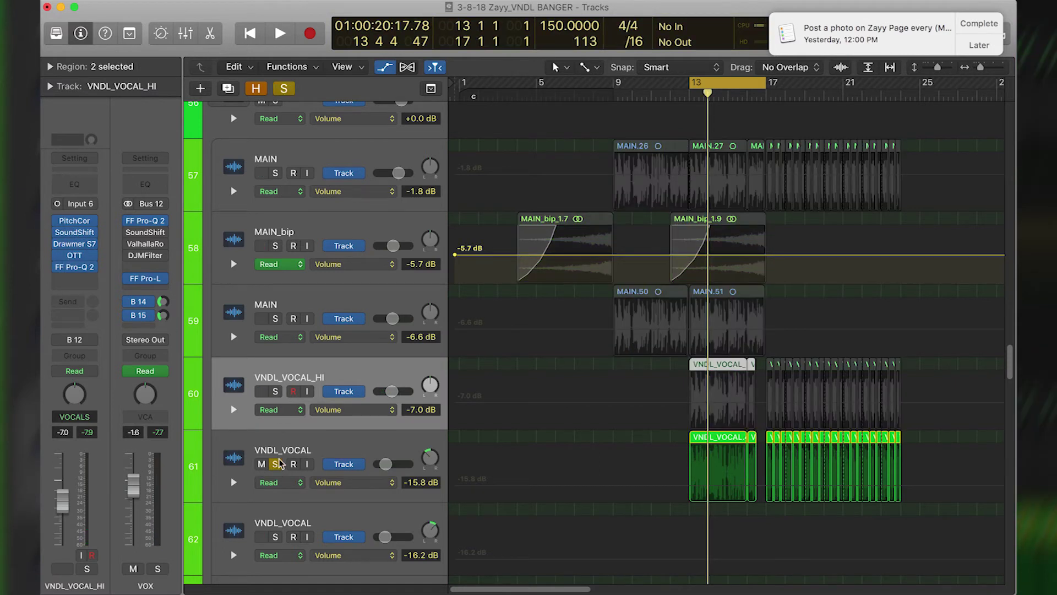
{"action": "key", "text": "space"}
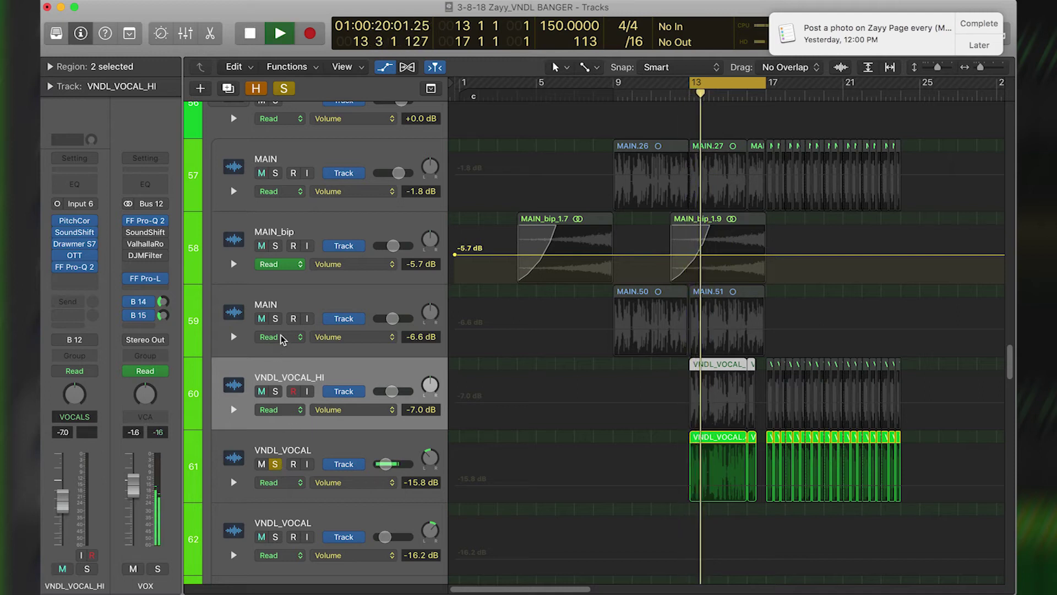
{"action": "scroll", "coordinate": [282, 362], "scroll_direction": "down", "scroll_amount": 1}
{"action": "scroll", "coordinate": [283, 362], "scroll_direction": "down", "scroll_amount": 5}
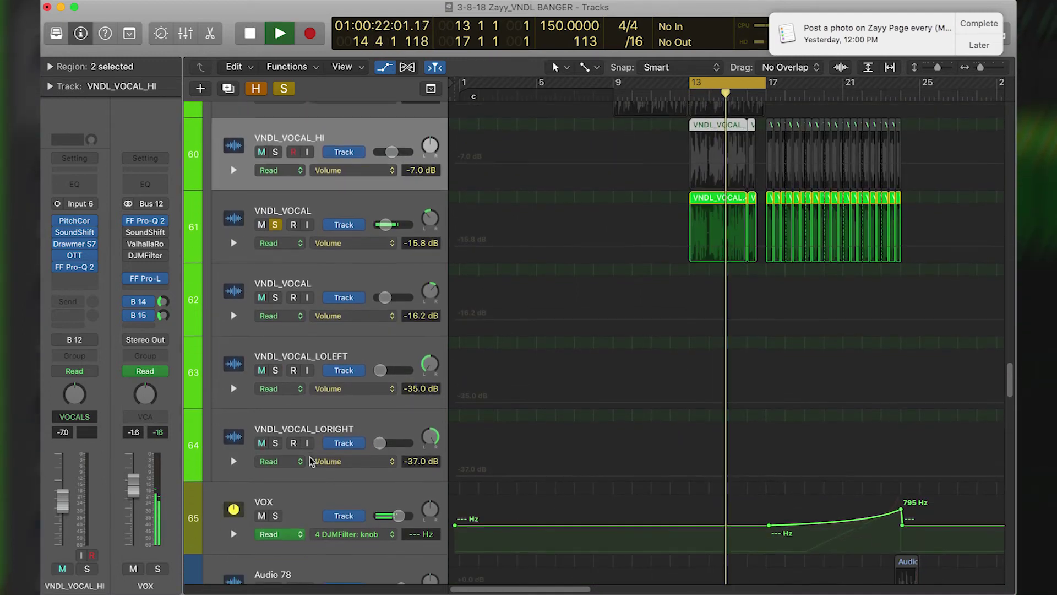
{"action": "scroll", "coordinate": [312, 461], "scroll_direction": "up", "scroll_amount": 4}
Add MAIN track 59 to the solo to hear it with VNDL_VOCAL, stop playback, and clear all solos
{"action": "left_click", "coordinate": [276, 275]}
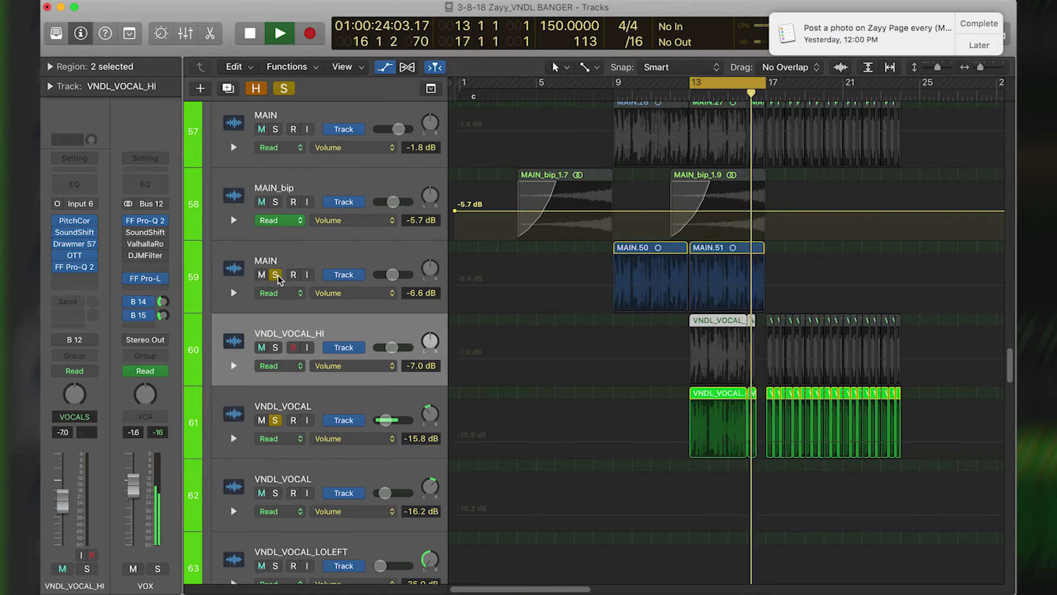
{"action": "key", "text": "space"}
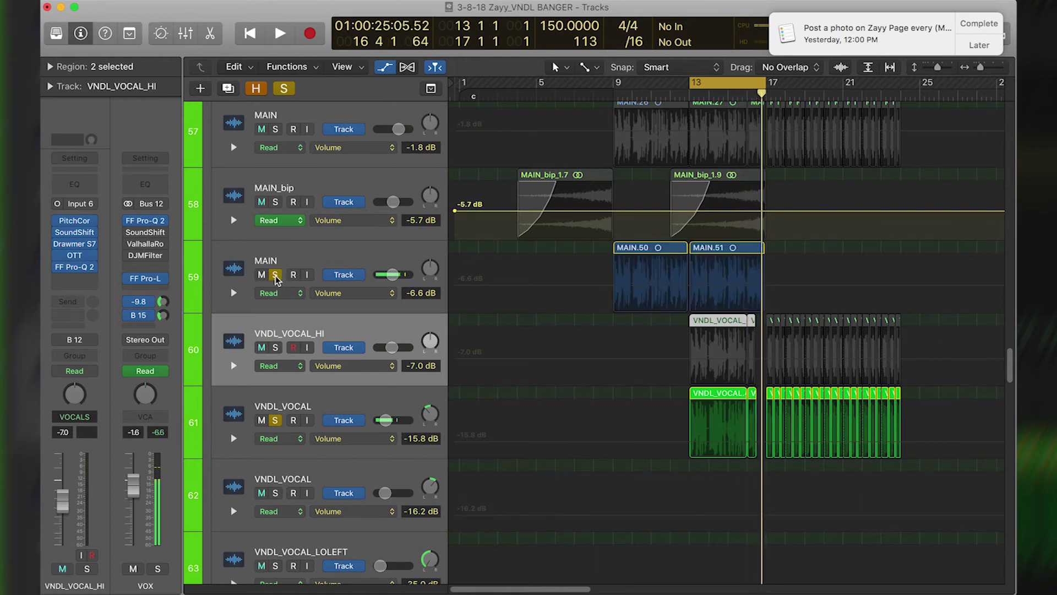
{"action": "left_click", "coordinate": [276, 275]}
Hide the automation lanes across the tracks and bring the whole arrangement into view
{"action": "scroll", "coordinate": [540, 385], "scroll_direction": "down", "scroll_amount": 8}
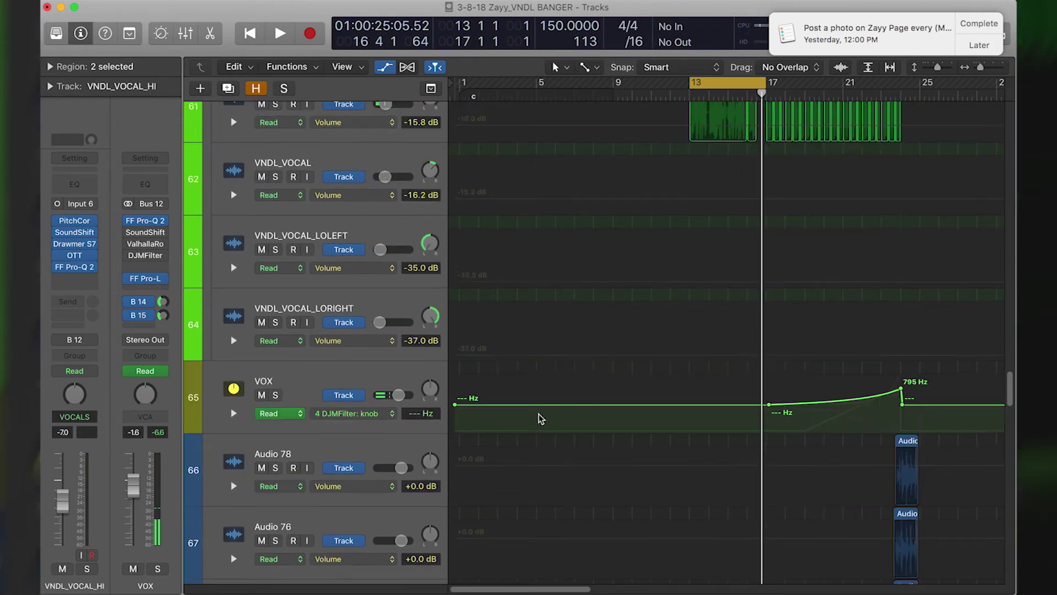
{"action": "scroll", "coordinate": [538, 419], "scroll_direction": "down", "scroll_amount": 2}
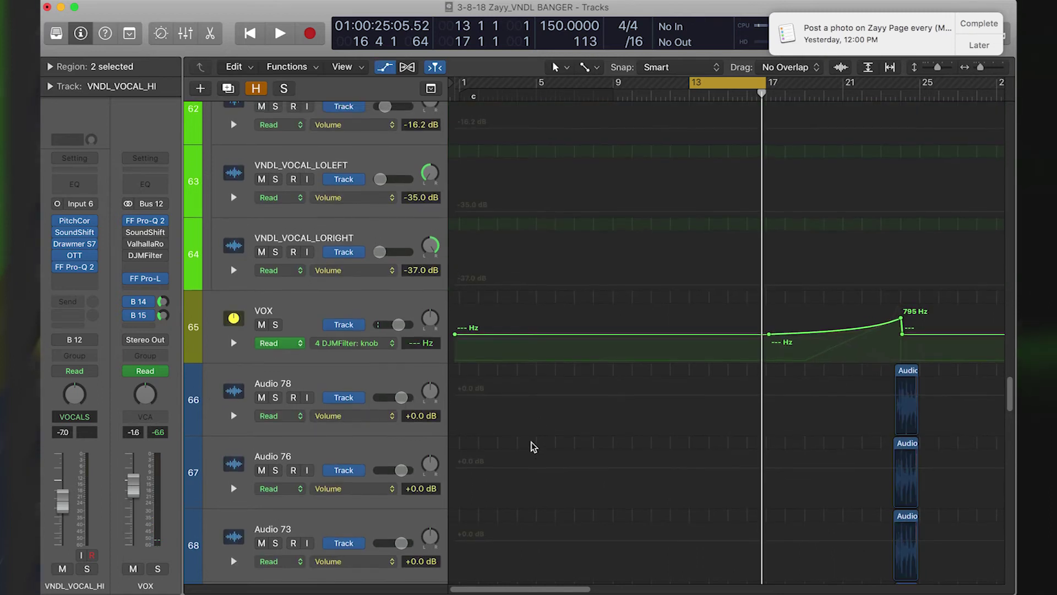
{"action": "key", "text": "a"}
{"action": "scroll", "coordinate": [533, 445], "scroll_direction": "up", "scroll_amount": 9}
{"action": "scroll", "coordinate": [537, 462], "scroll_direction": "down", "scroll_amount": 8}
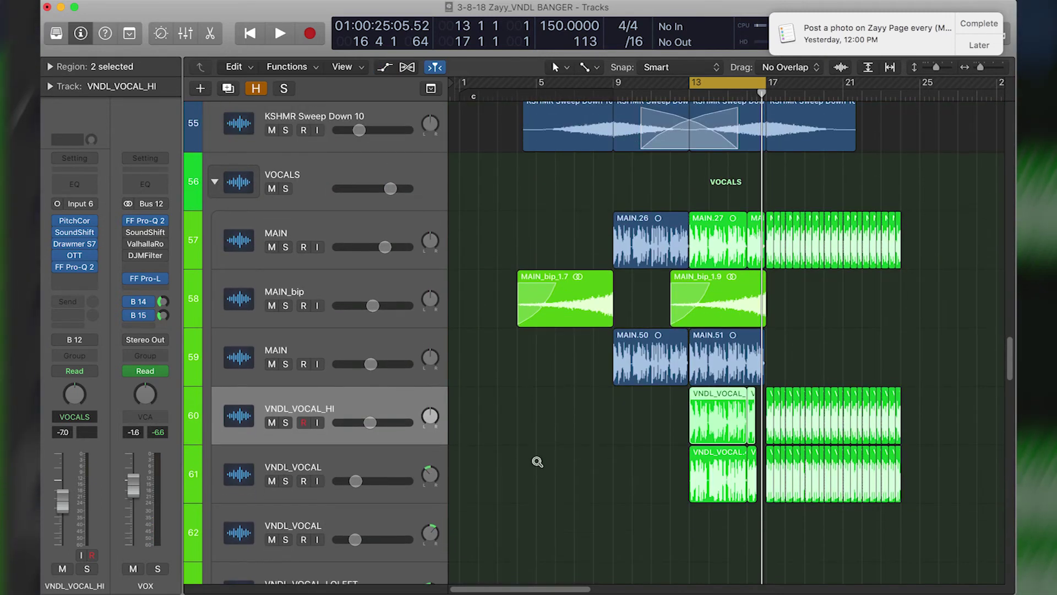
{"action": "scroll", "coordinate": [537, 462], "scroll_direction": "down", "scroll_amount": 8}
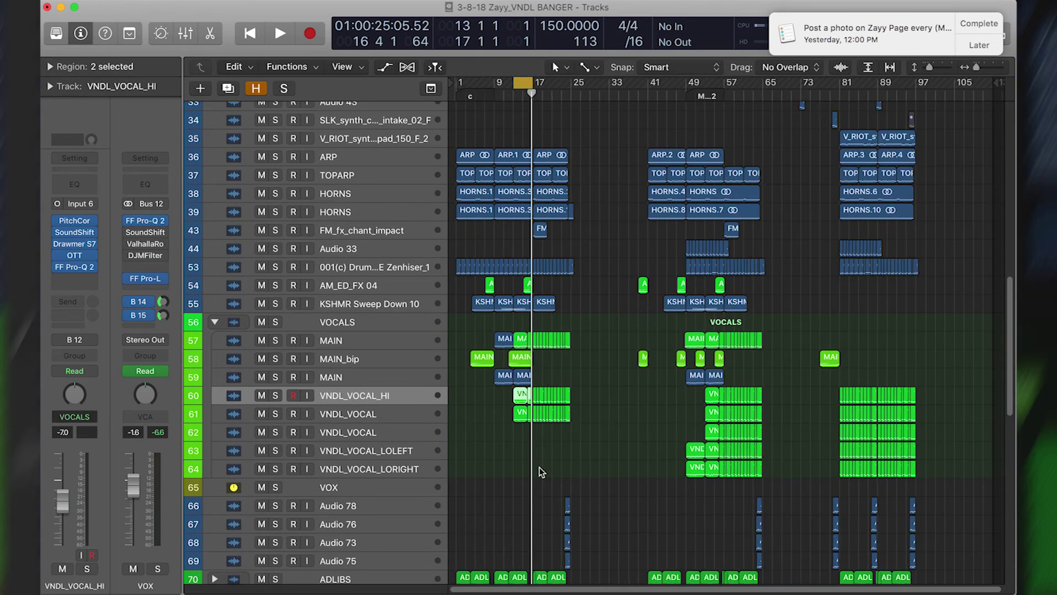
Select VNDL_VOCAL track 61 and set the cycle range from bar 53 to bar 57
{"action": "left_click_drag", "start_coordinate": [687, 88], "coordinate": [723, 88]}
{"action": "left_click_drag", "start_coordinate": [748, 489], "coordinate": [675, 352]}
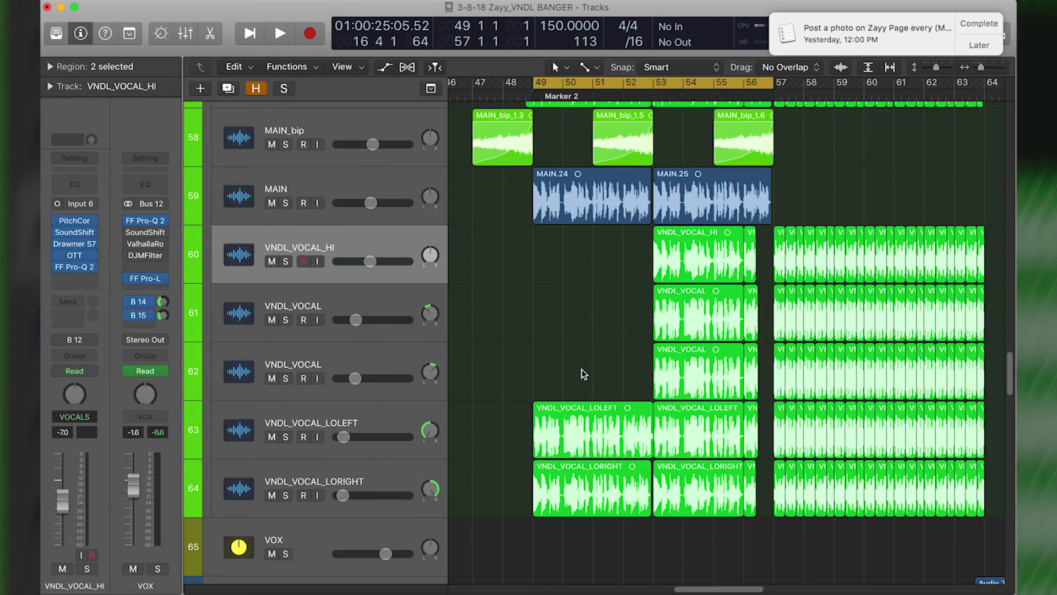
{"action": "left_click", "coordinate": [248, 329]}
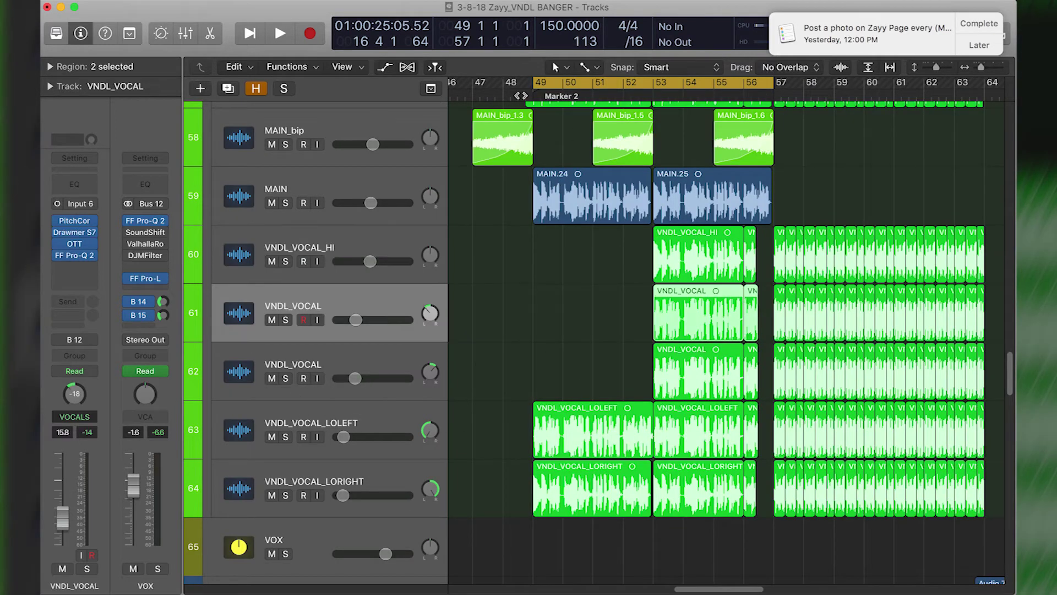
{"action": "left_click_drag", "start_coordinate": [535, 83], "coordinate": [653, 116]}
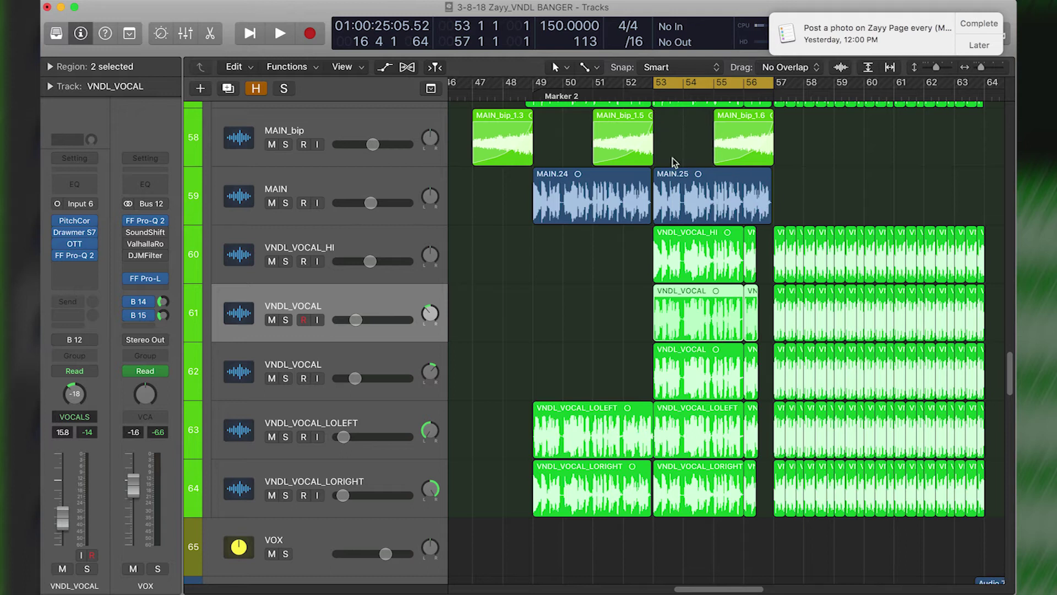
Solo the VOX bus track and mute the ADLIBS stack
{"action": "left_click", "coordinate": [286, 554]}
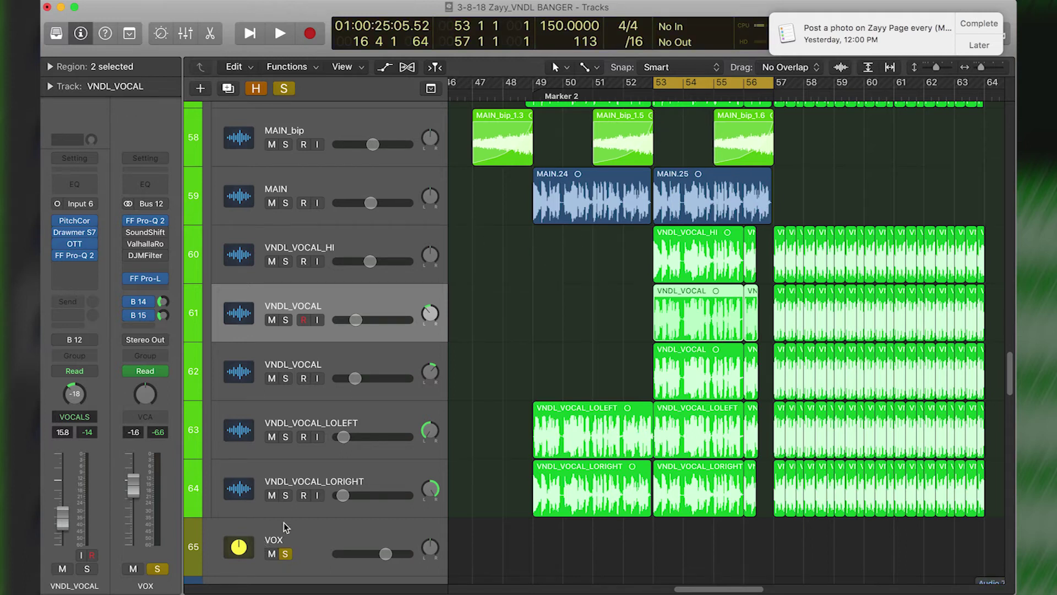
{"action": "scroll", "coordinate": [280, 507], "scroll_direction": "down", "scroll_amount": 10}
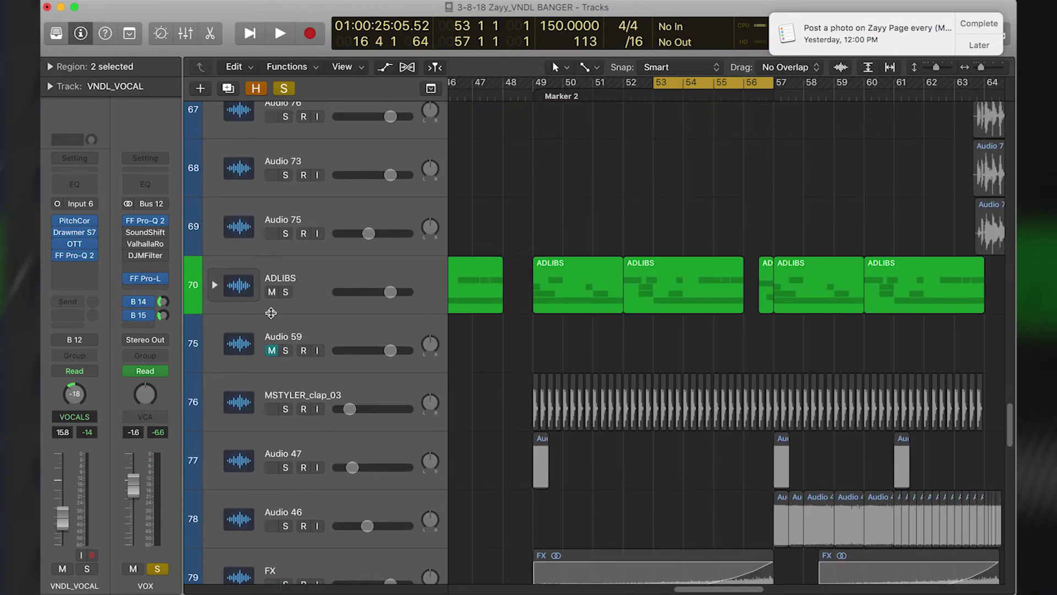
{"action": "left_click", "coordinate": [271, 292]}
{"action": "left_click", "coordinate": [271, 292]}
{"action": "left_click", "coordinate": [274, 294]}
Audition all the MAIN and VNDL_VOCAL layers together within the cycle range, and stop playback
{"action": "key", "text": "space"}
{"action": "scroll", "coordinate": [476, 372], "scroll_direction": "up", "scroll_amount": 10}
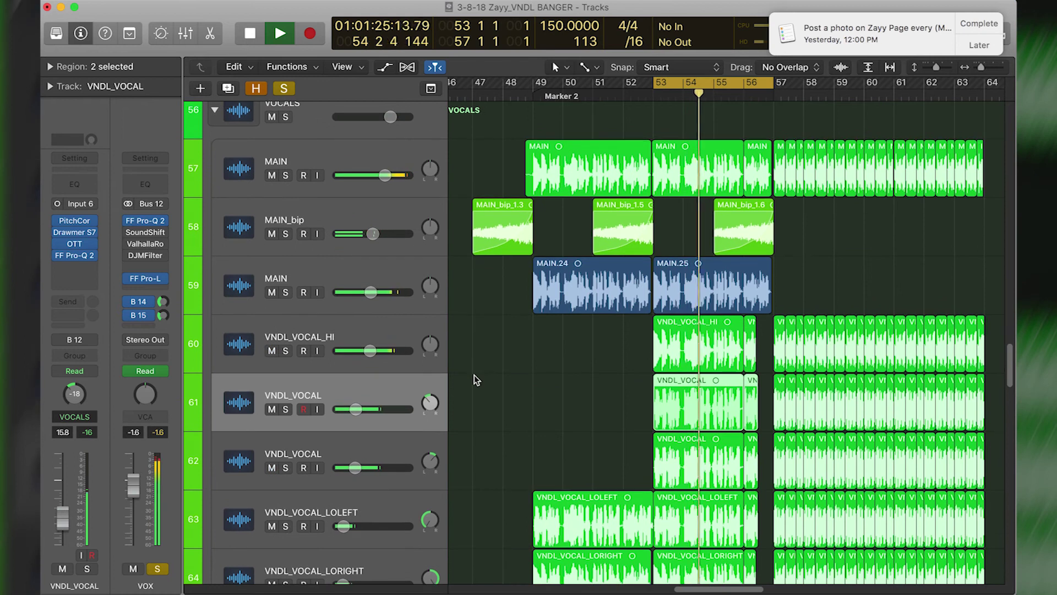
{"action": "scroll", "coordinate": [471, 378], "scroll_direction": "down", "scroll_amount": 5}
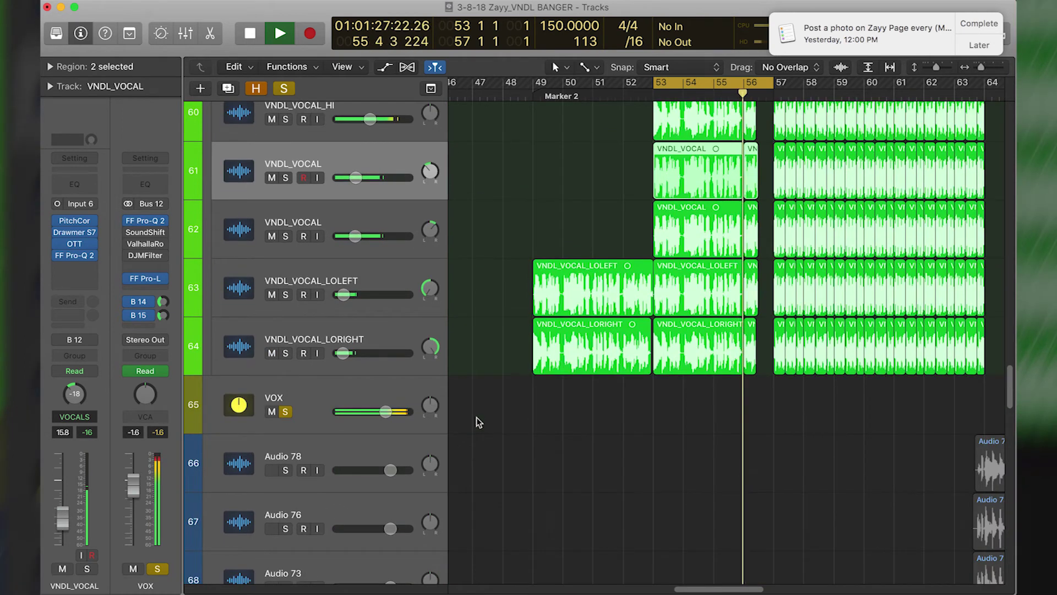
{"action": "scroll", "coordinate": [376, 391], "scroll_direction": "up", "scroll_amount": 6}
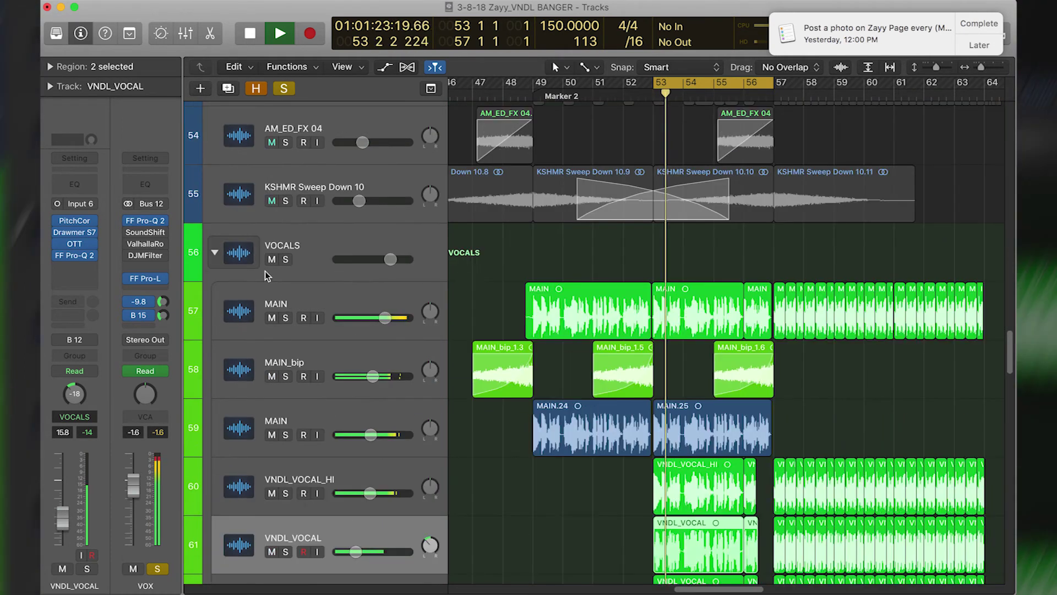
{"action": "key", "text": "space"}
Mute the MAIN_bip track and audition the remaining vocal layers without it
{"action": "left_click", "coordinate": [272, 377]}
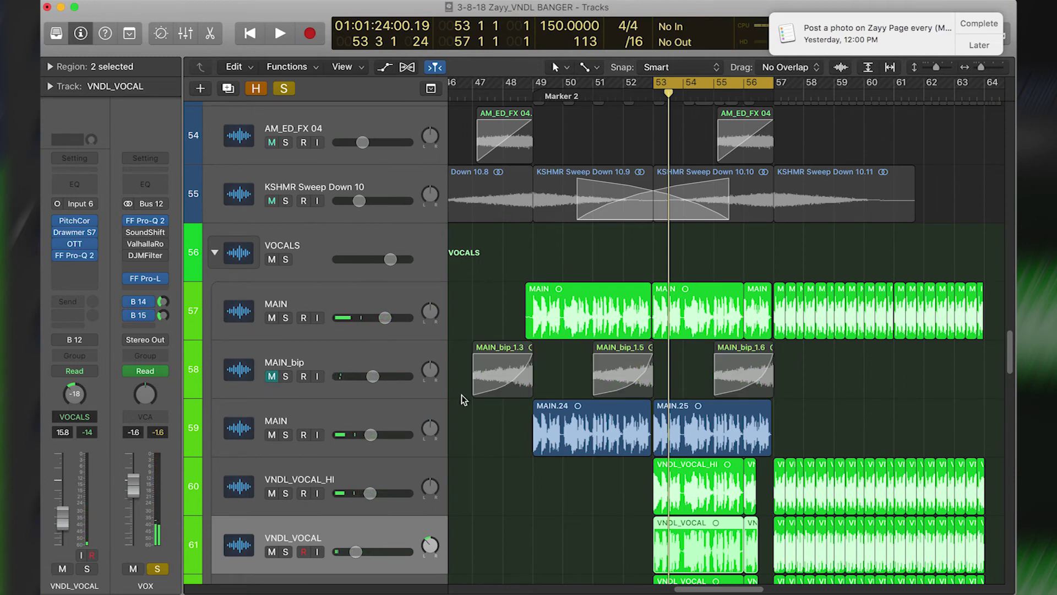
{"action": "key", "text": "space"}
{"action": "scroll", "coordinate": [299, 401], "scroll_direction": "down", "scroll_amount": 3}
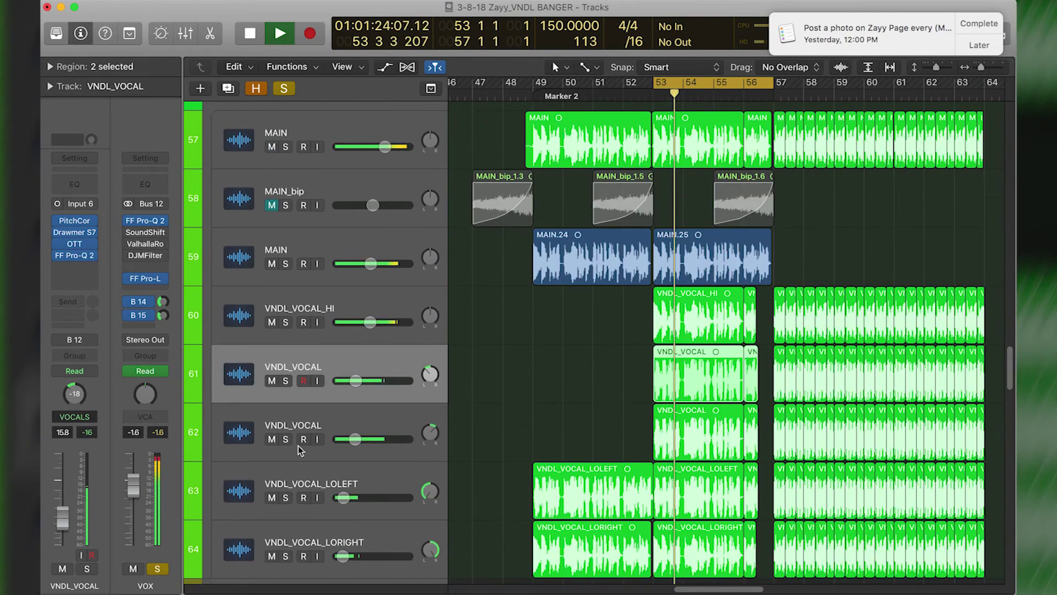
{"action": "scroll", "coordinate": [300, 401], "scroll_direction": "up", "scroll_amount": 1}
{"action": "key", "text": "space"}
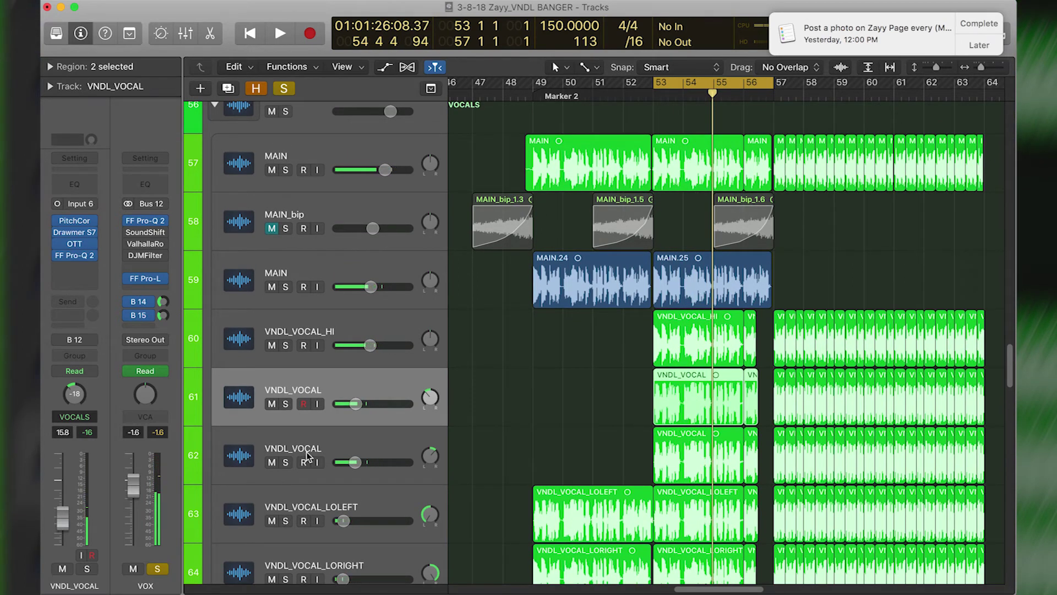
Review the channel strips of MAIN tracks 57 and 59, VNDL_VOCAL_HI, and VNDL_VOCAL track 61 in turn
{"action": "scroll", "coordinate": [307, 457], "scroll_direction": "down", "scroll_amount": 1}
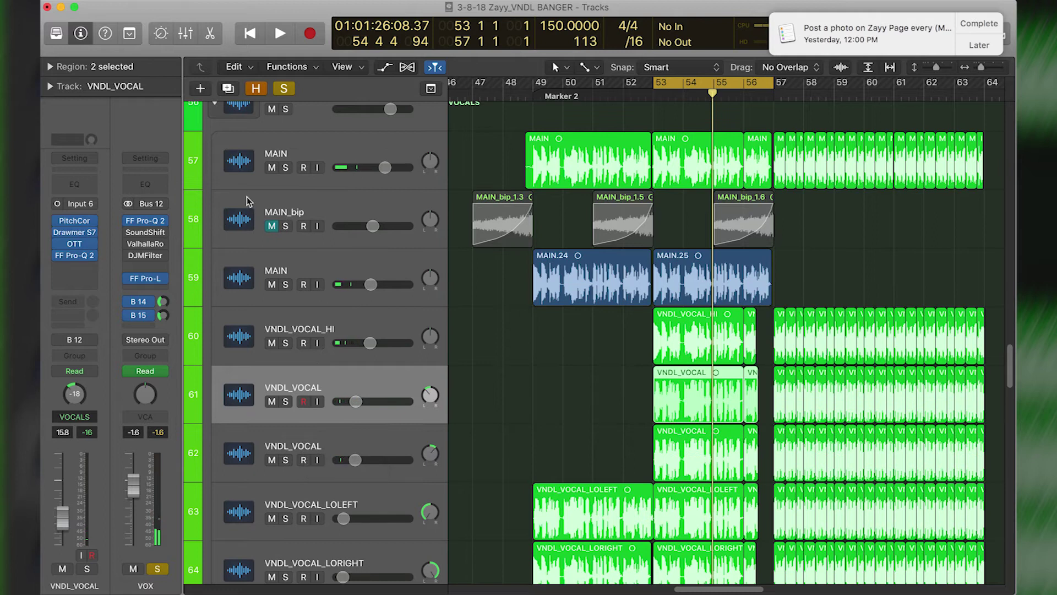
{"action": "left_click", "coordinate": [246, 158]}
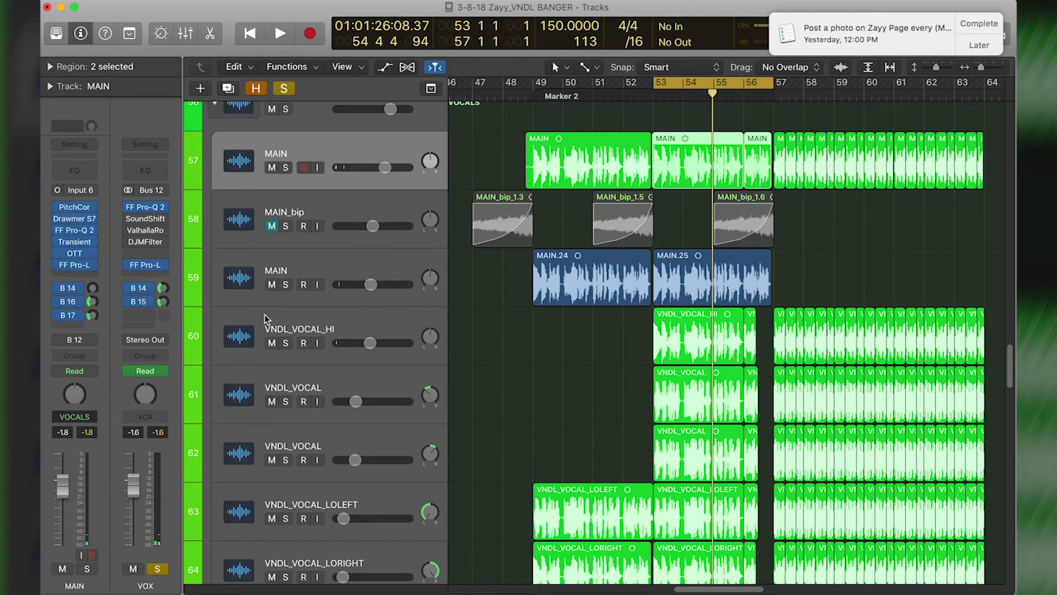
{"action": "left_click", "coordinate": [246, 283]}
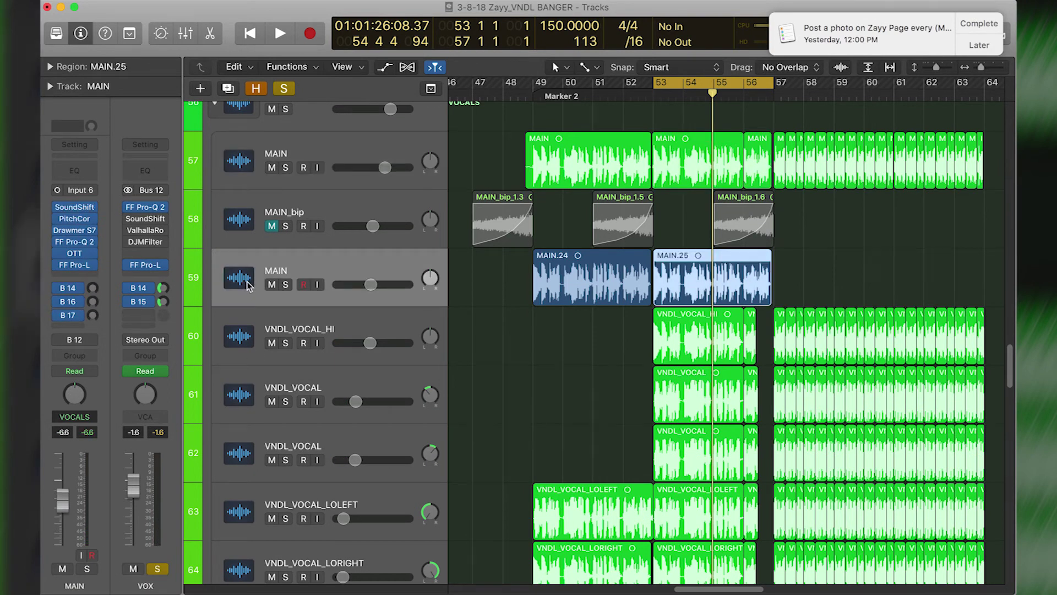
{"action": "left_click", "coordinate": [251, 337]}
{"action": "scroll", "coordinate": [252, 418], "scroll_direction": "down", "scroll_amount": 1}
{"action": "left_click", "coordinate": [251, 412]}
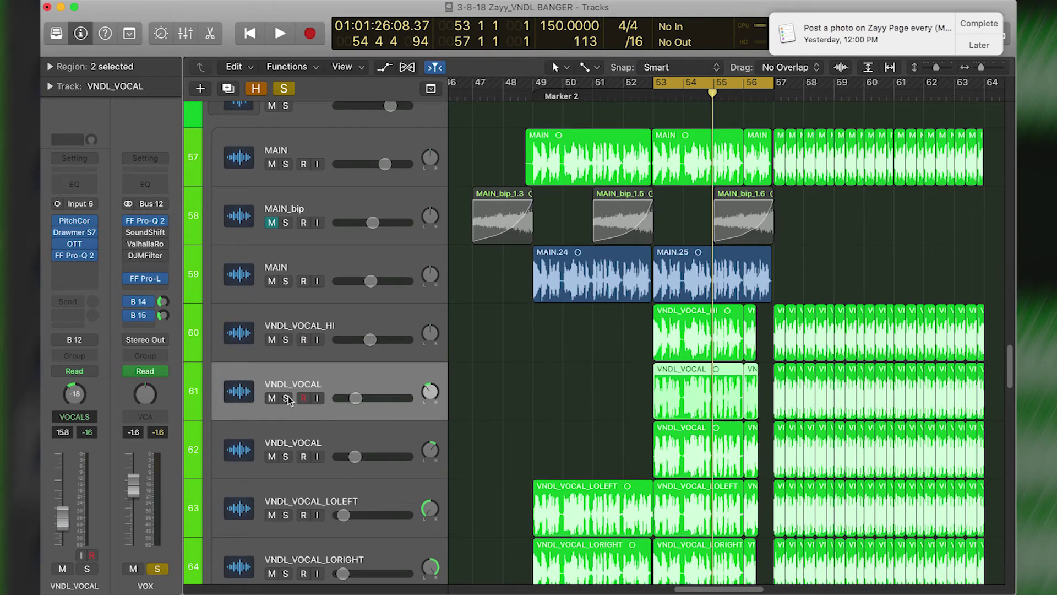
Solo only VNDL_VOCAL track 61, audition it within the cycle range, and clear its solo
{"action": "left_click", "coordinate": [287, 398]}
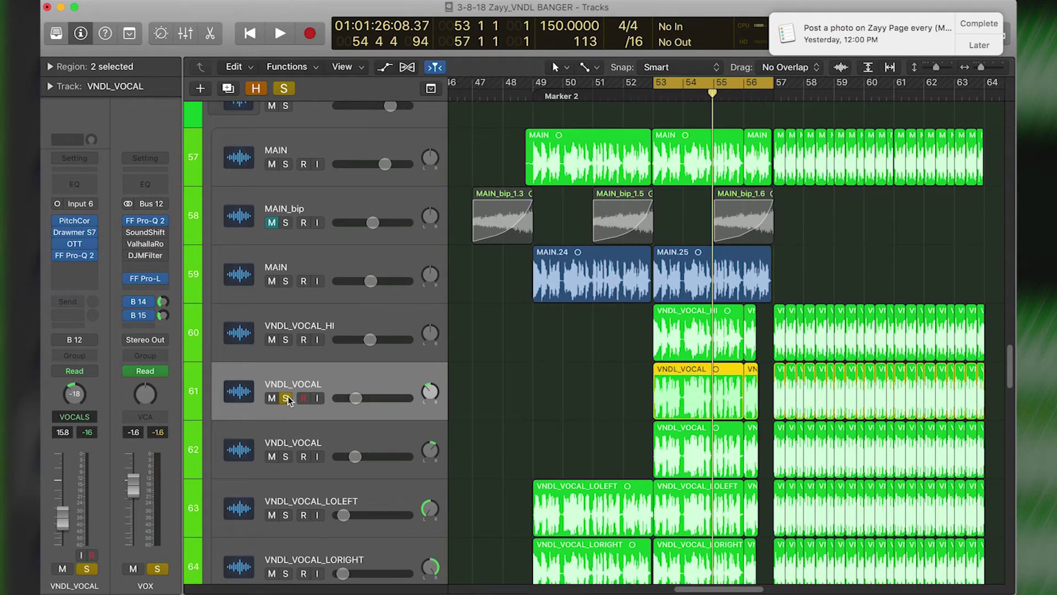
{"action": "key", "text": "space"}
{"action": "key", "text": "space"}
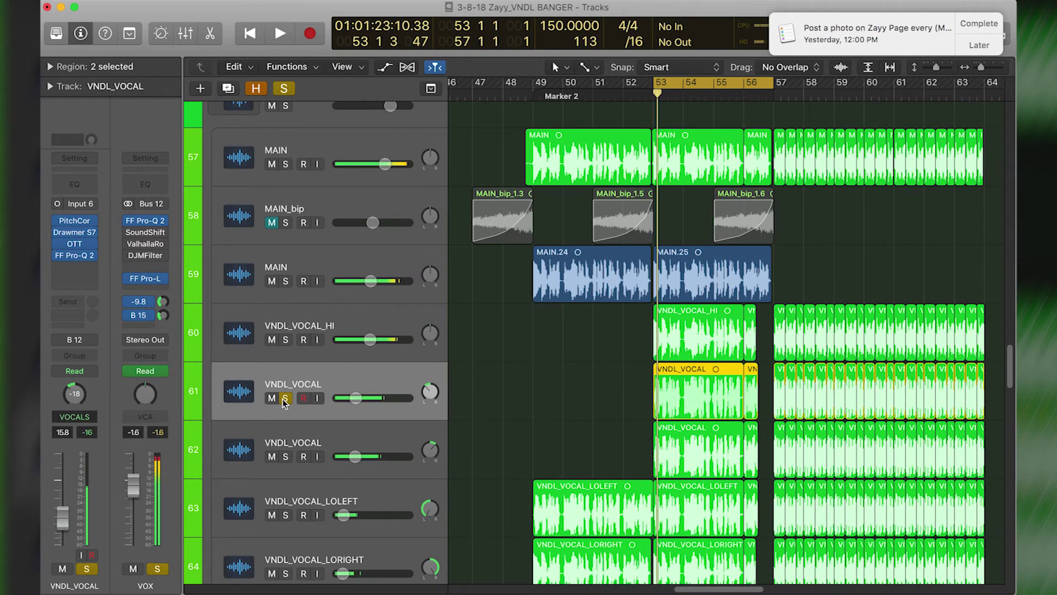
{"action": "left_click", "coordinate": [285, 402], "text": "alt"}
{"action": "left_click", "coordinate": [285, 403], "text": "alt"}
{"action": "key", "text": "space"}
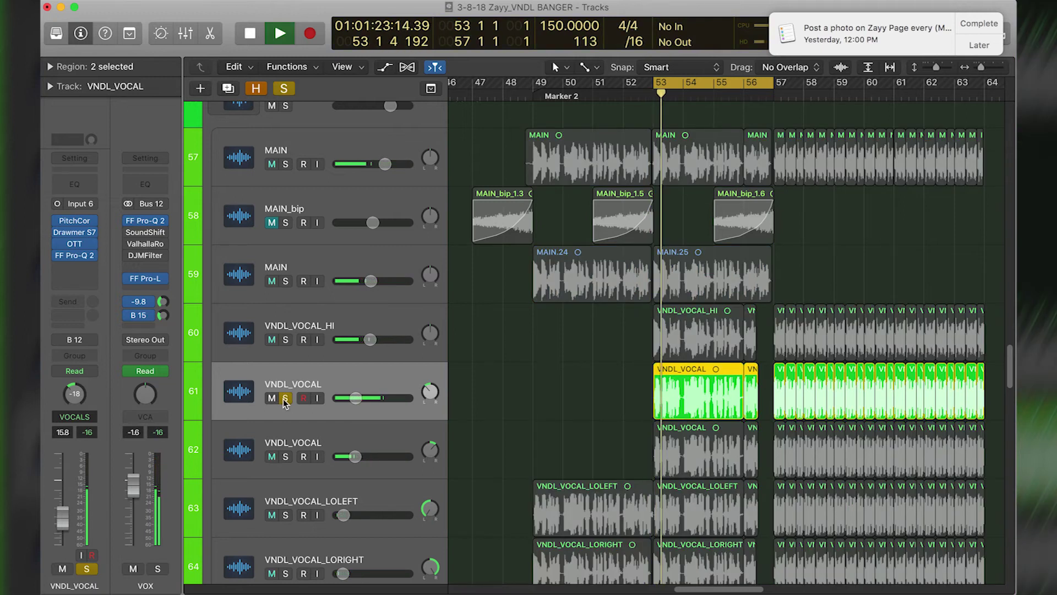
{"action": "left_click", "coordinate": [285, 399]}
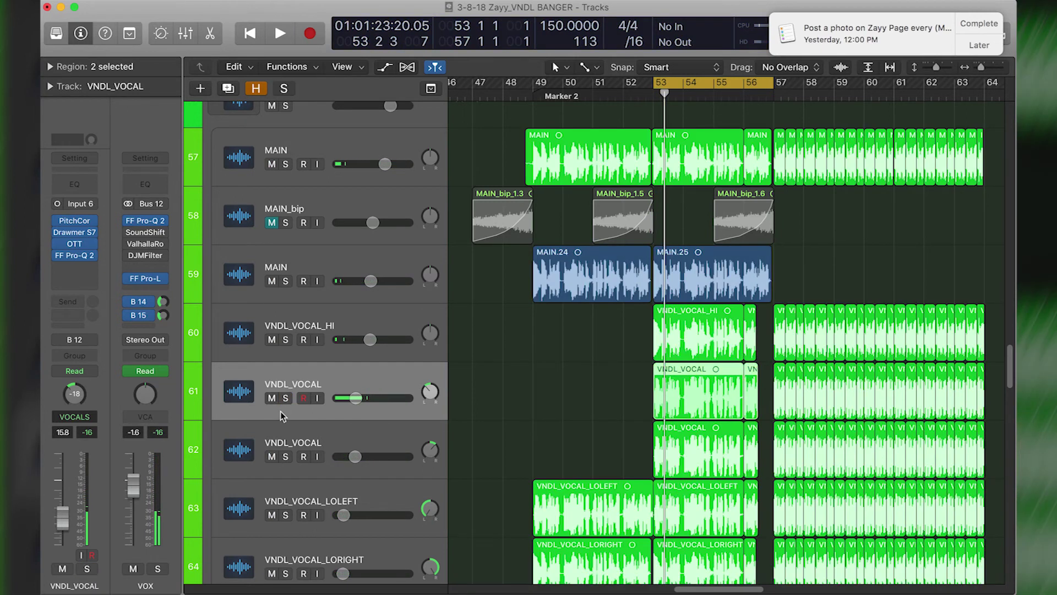
Solo VNDL_VOCAL track 62, audition it within the cycle range, and stop playback
{"action": "scroll", "coordinate": [277, 422], "scroll_direction": "down", "scroll_amount": 1}
{"action": "left_click", "coordinate": [285, 444]}
{"action": "key", "text": "space"}
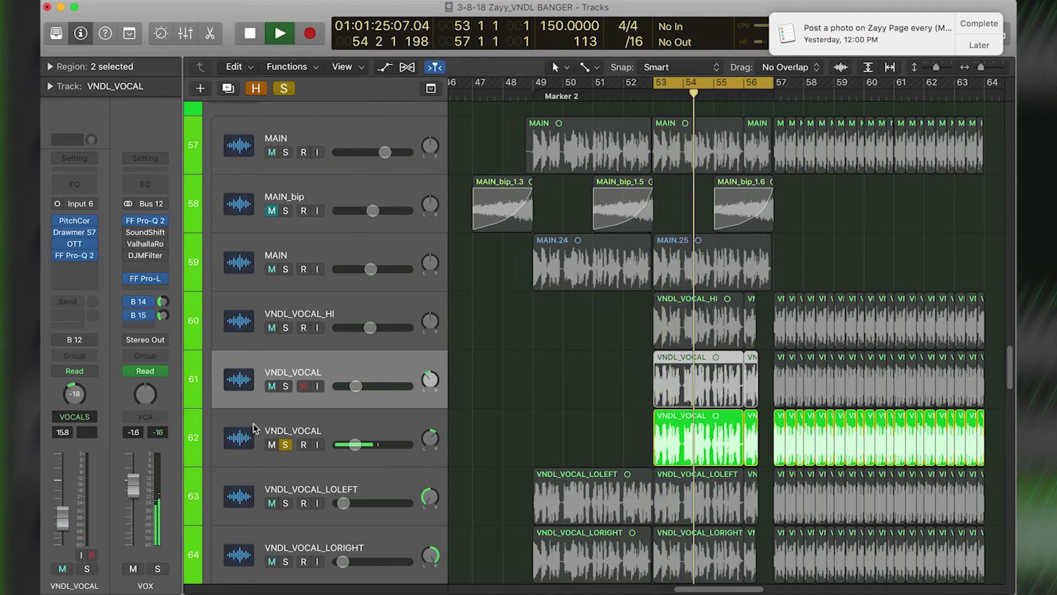
{"action": "key", "text": "space"}
Compare the plug-in chains of VNDL_VOCAL tracks 61 and 62, and examine the Ringshifter settings on track 62
{"action": "left_click", "coordinate": [236, 421]}
{"action": "mouse_move", "coordinate": [92, 273]}
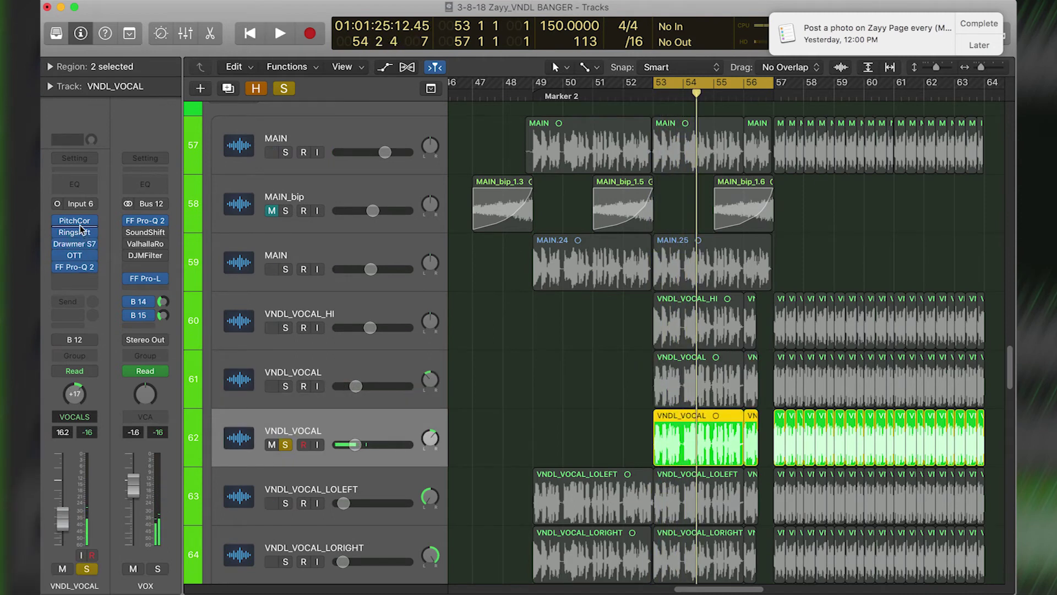
{"action": "left_click", "coordinate": [252, 375]}
{"action": "left_click", "coordinate": [272, 384]}
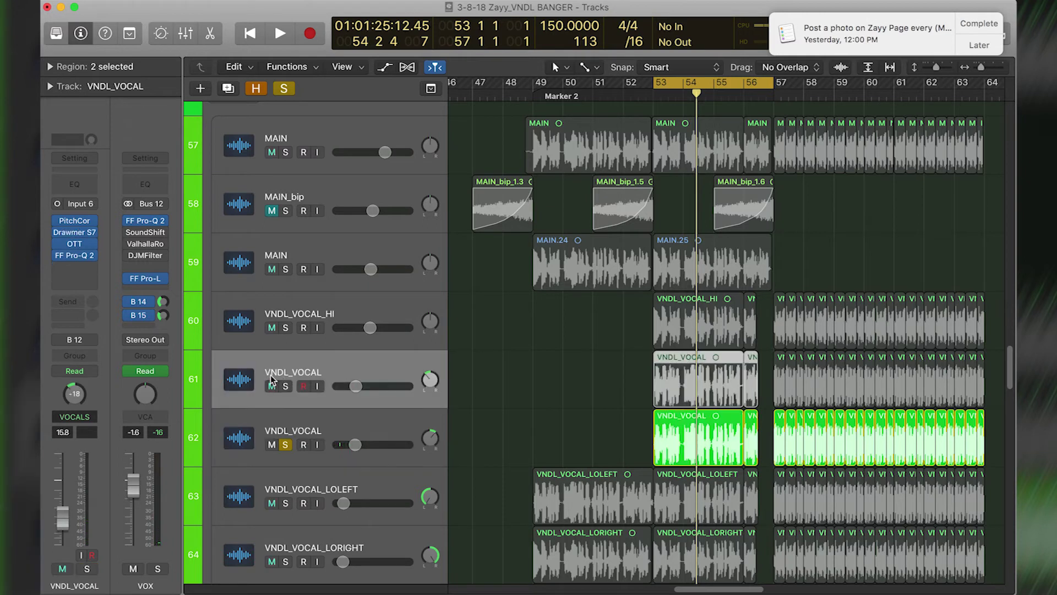
{"action": "left_click", "coordinate": [242, 418]}
{"action": "mouse_move", "coordinate": [77, 237]}
{"action": "left_click", "coordinate": [77, 234]}
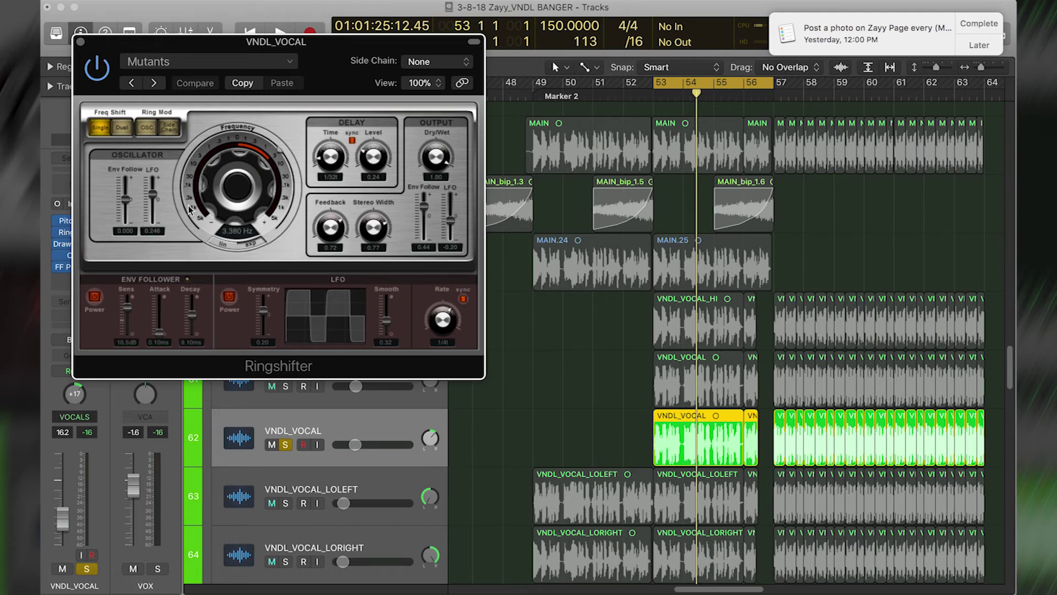
{"action": "left_click", "coordinate": [80, 41]}
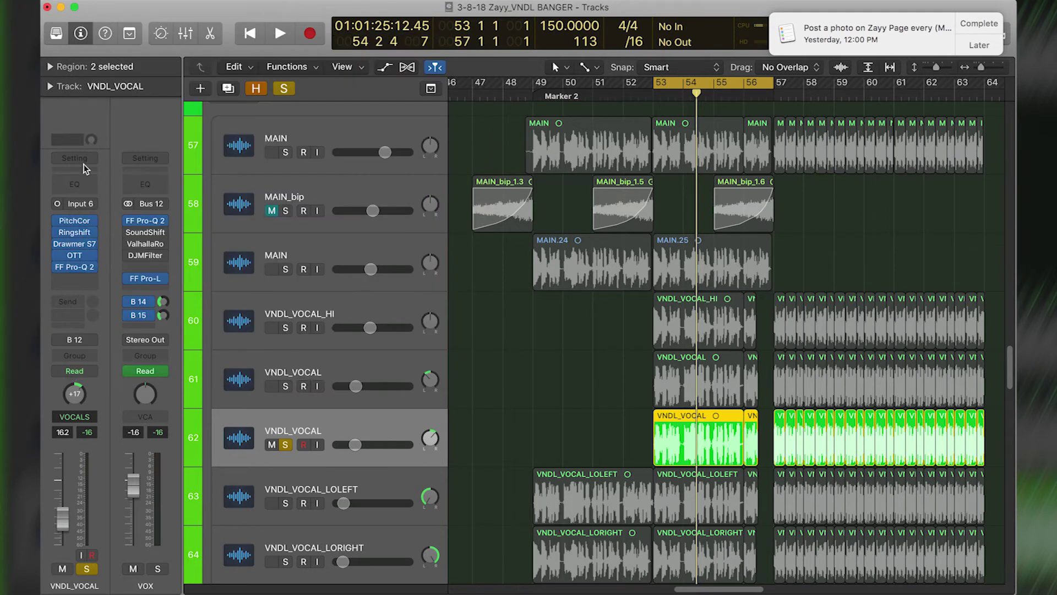
Solo VNDL_VOCAL track 61 together with track 62, and inspect the FF Pro-Q 2 curve on track 62
{"action": "left_click", "coordinate": [239, 380]}
{"action": "left_click", "coordinate": [286, 386]}
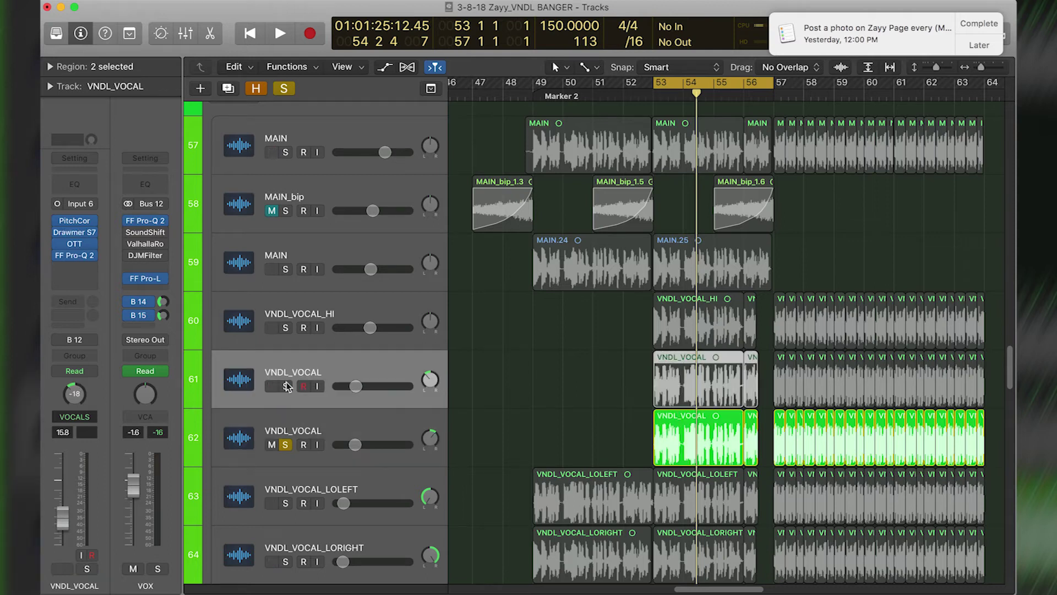
{"action": "left_click", "coordinate": [238, 450]}
{"action": "left_click", "coordinate": [75, 267]}
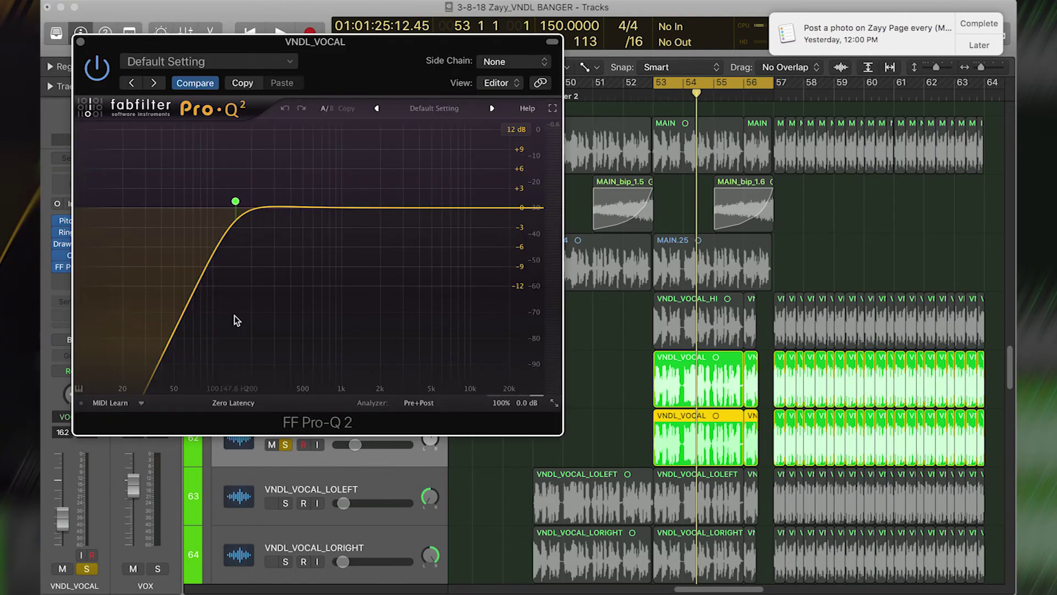
{"action": "left_click", "coordinate": [80, 41]}
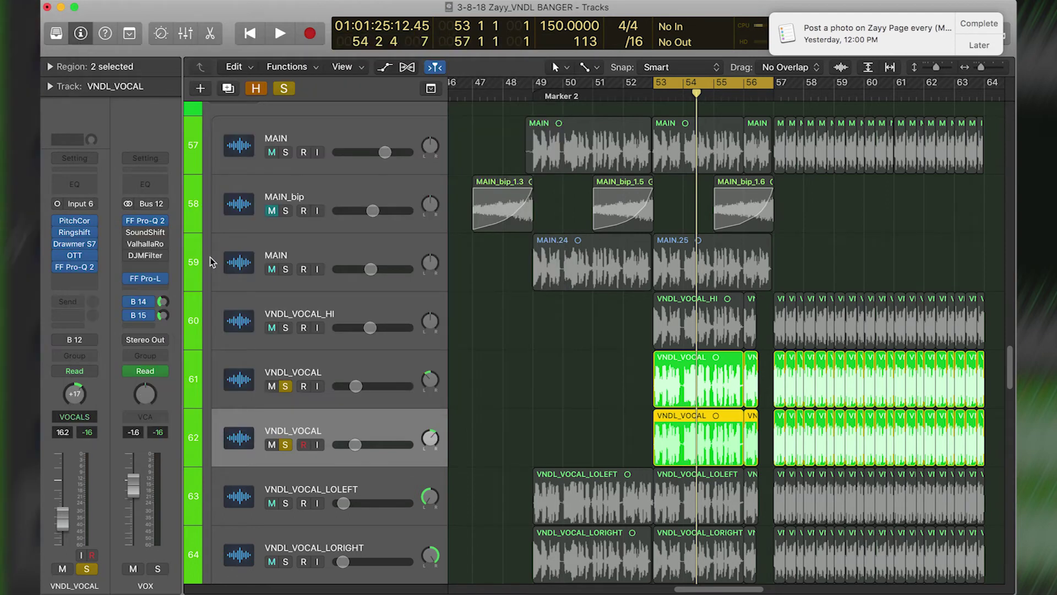
Audition the two soloed VNDL_VOCAL tracks together within the cycle range, stop playback, and select track 61
{"action": "scroll", "coordinate": [330, 386], "scroll_direction": "down", "scroll_amount": 5}
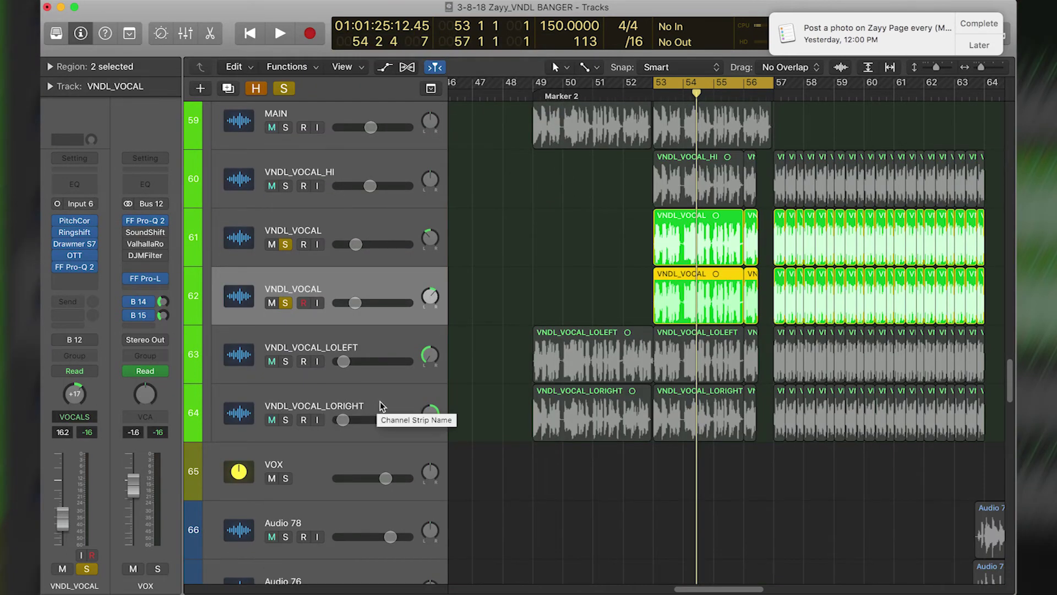
{"action": "key", "text": "space"}
{"action": "key", "text": "space"}
{"action": "key", "text": "space"}
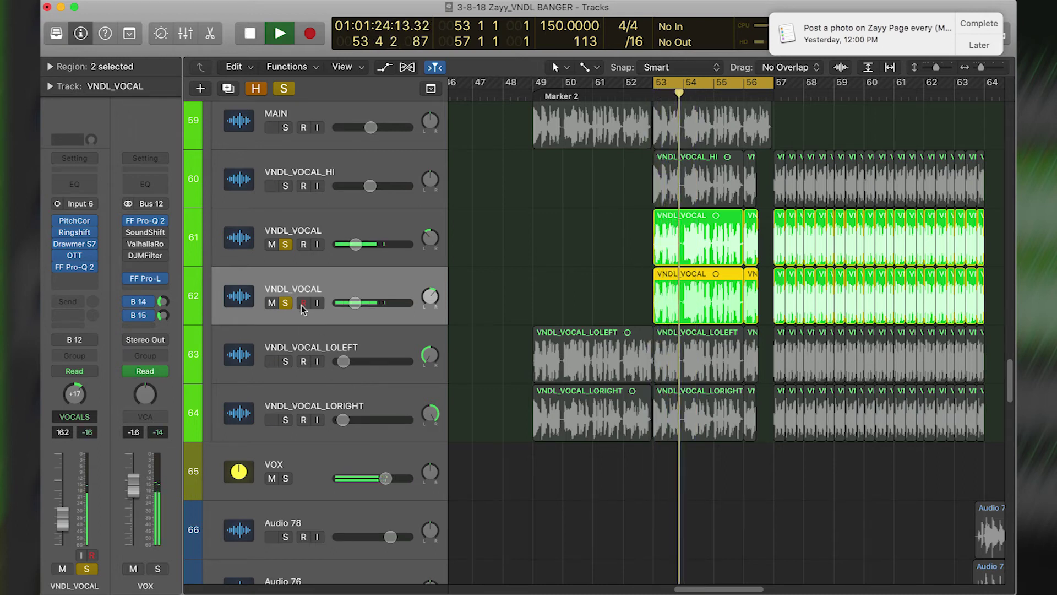
{"action": "key", "text": "space"}
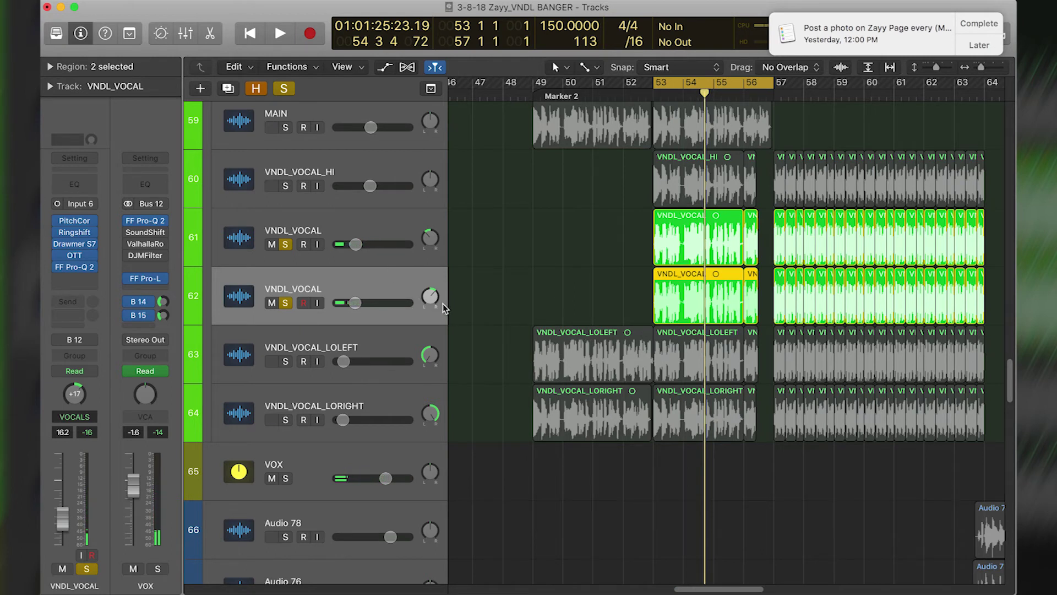
{"action": "scroll", "coordinate": [427, 317], "scroll_direction": "down", "scroll_amount": 1}
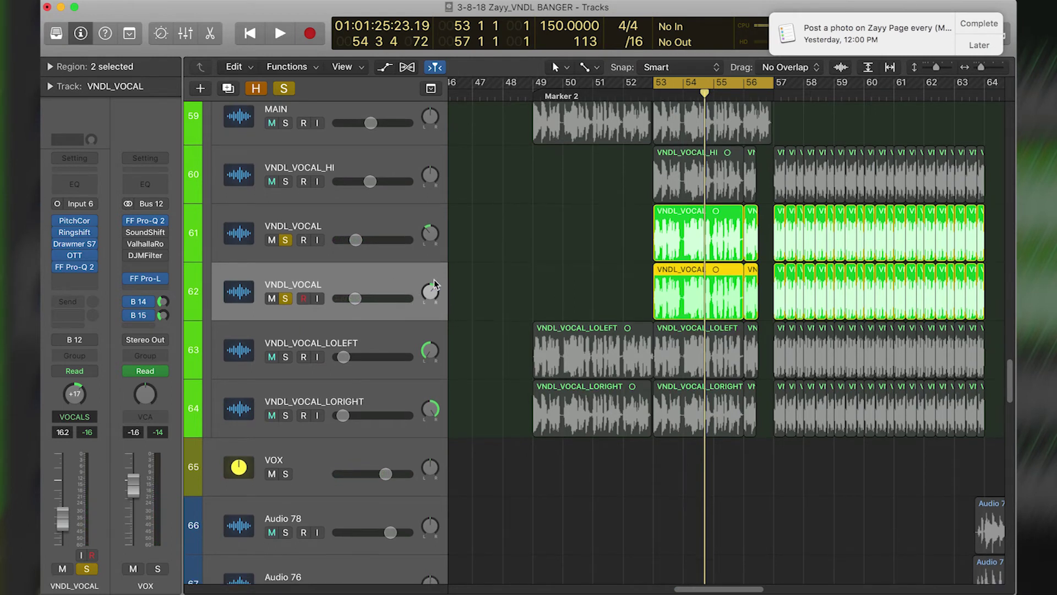
{"action": "left_click", "coordinate": [362, 226]}
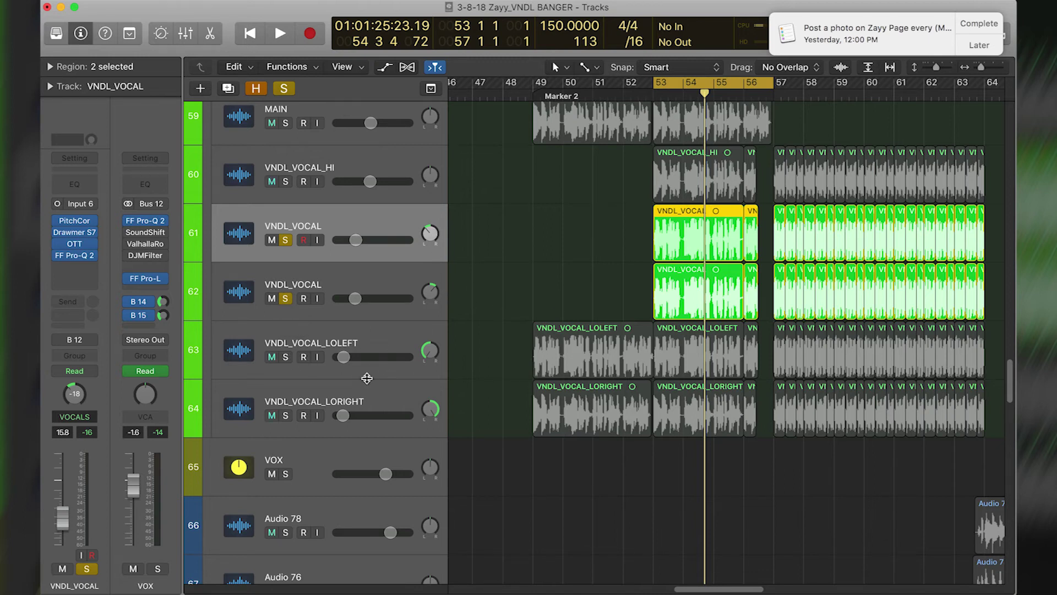
Solo only VNDL_VOCAL_LOLEFT and VNDL_VOCAL_LORIGHT, clearing the solos on tracks 61 and 62, and start playback
{"action": "left_click", "coordinate": [328, 340]}
{"action": "left_click", "coordinate": [285, 357]}
{"action": "left_click", "coordinate": [285, 415]}
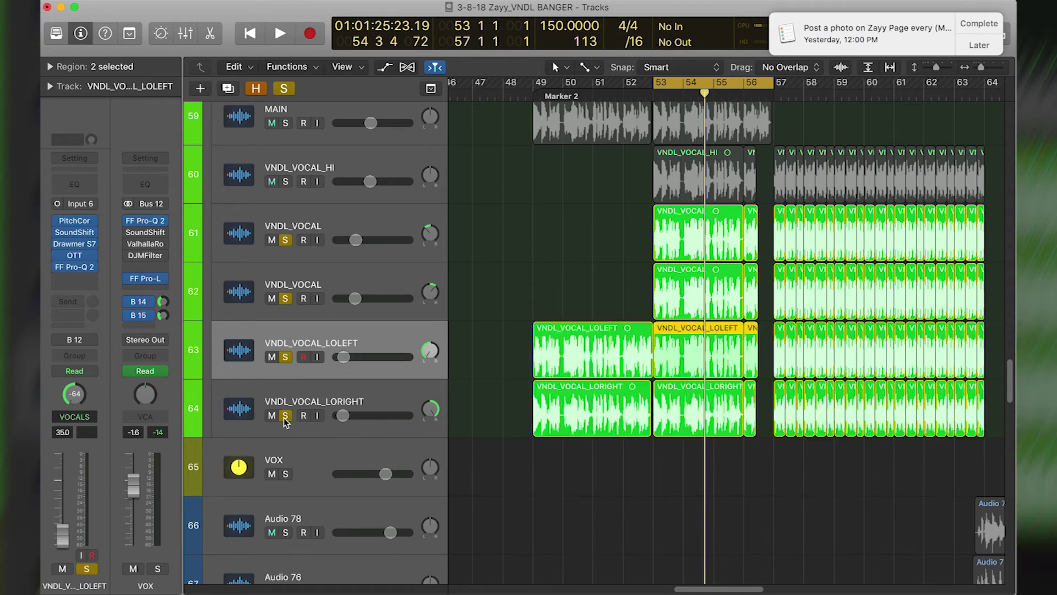
{"action": "left_click_drag", "start_coordinate": [285, 300], "coordinate": [292, 225]}
{"action": "key", "text": "space"}
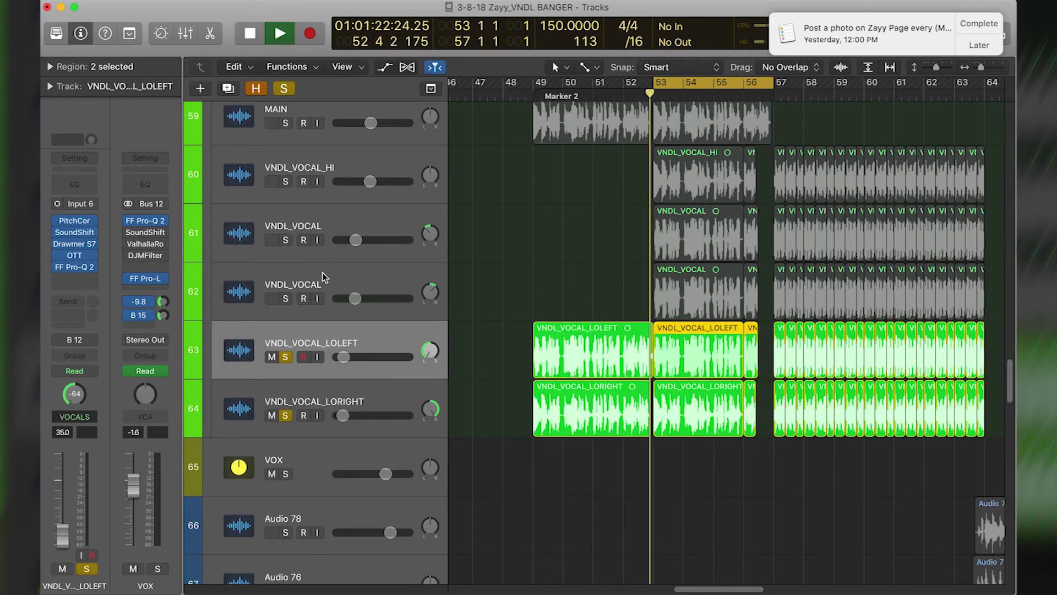
Raise the VNDL_VOCAL_LORIGHT volume to -30.0 dB during playback, stop, and select VNDL_VOCAL_LOLEFT
{"action": "left_click", "coordinate": [239, 423]}
{"action": "left_click_drag", "start_coordinate": [343, 419], "coordinate": [346, 419]}
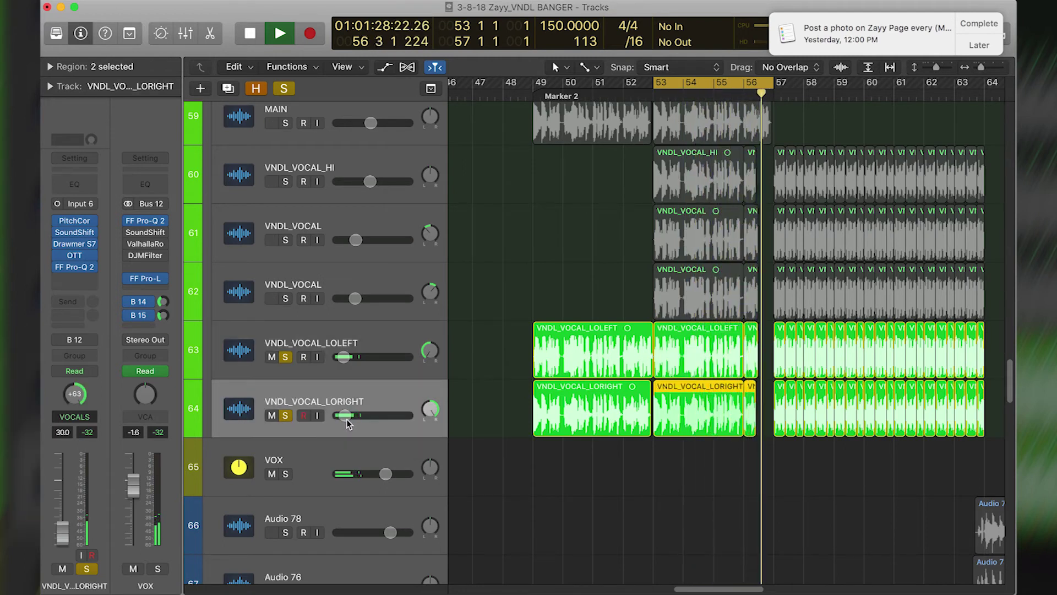
{"action": "key", "text": "space"}
{"action": "left_click", "coordinate": [235, 358]}
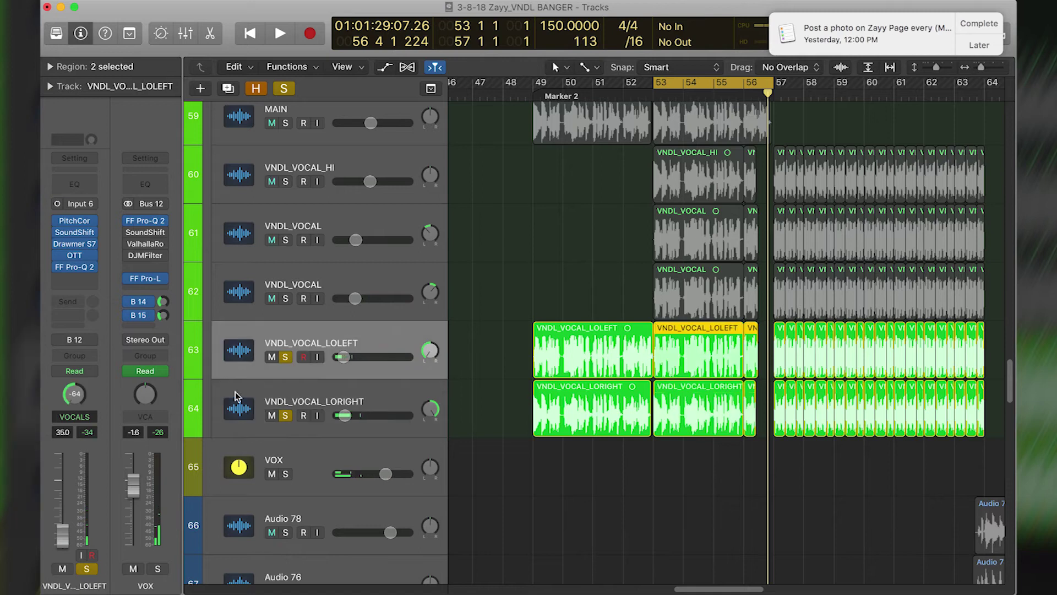
Add MAIN track 59 to the soloed LOLEFT and LORIGHT vocals, audition them together, and clear all solos
{"action": "scroll", "coordinate": [273, 316], "scroll_direction": "up", "scroll_amount": 1}
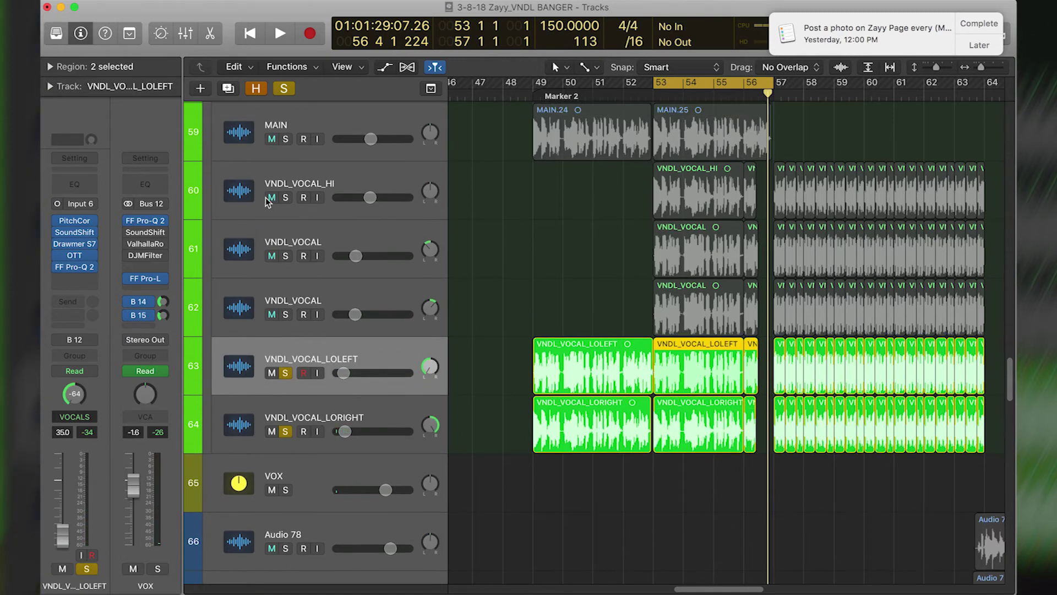
{"action": "scroll", "coordinate": [286, 200], "scroll_direction": "up", "scroll_amount": 5}
{"action": "left_click", "coordinate": [285, 257]}
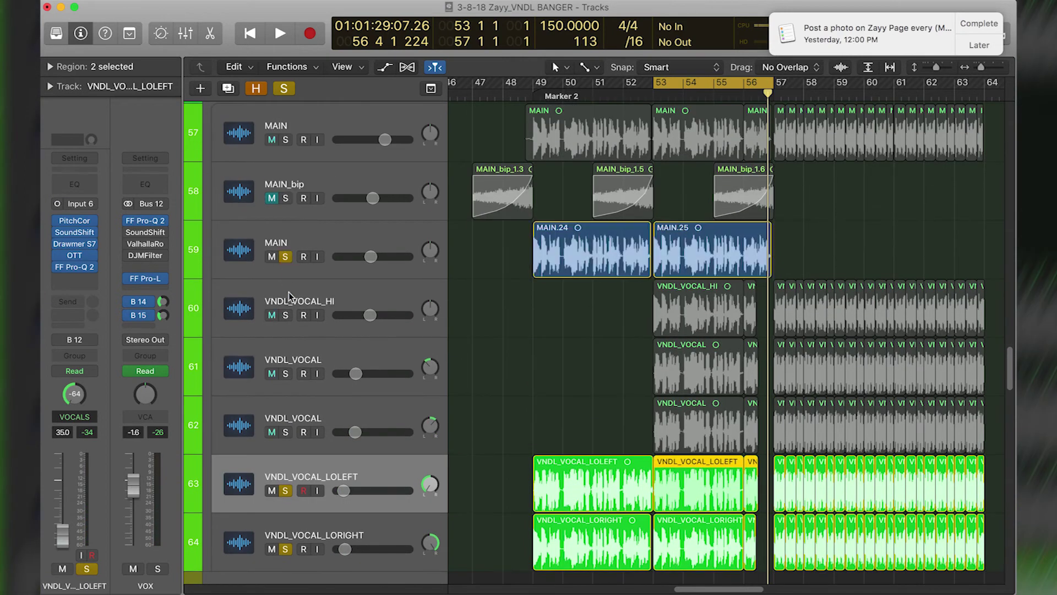
{"action": "key", "text": "space"}
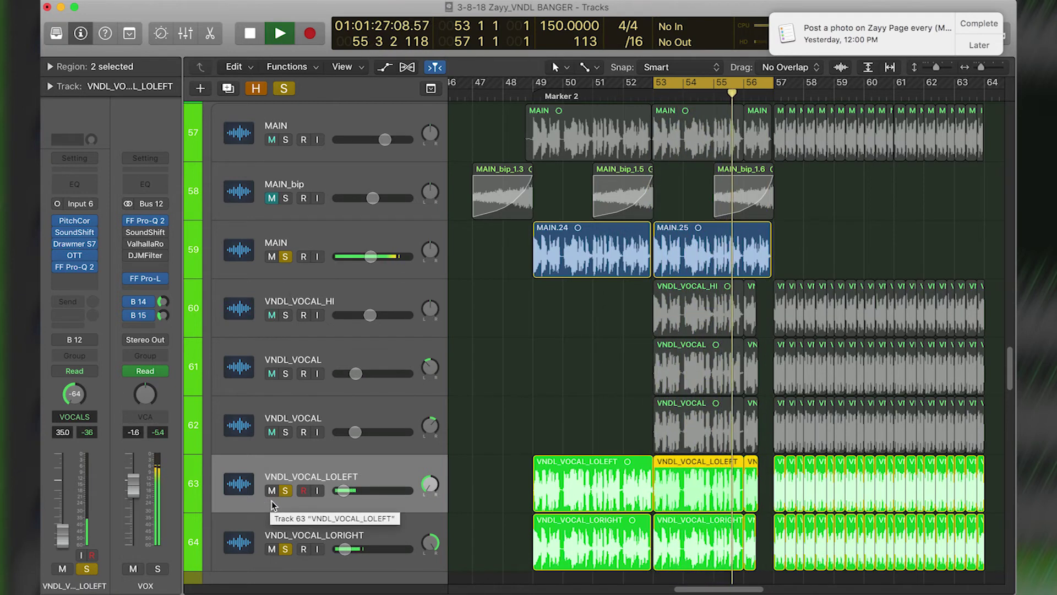
{"action": "key", "text": "space"}
{"action": "left_click", "coordinate": [286, 257], "text": "alt"}
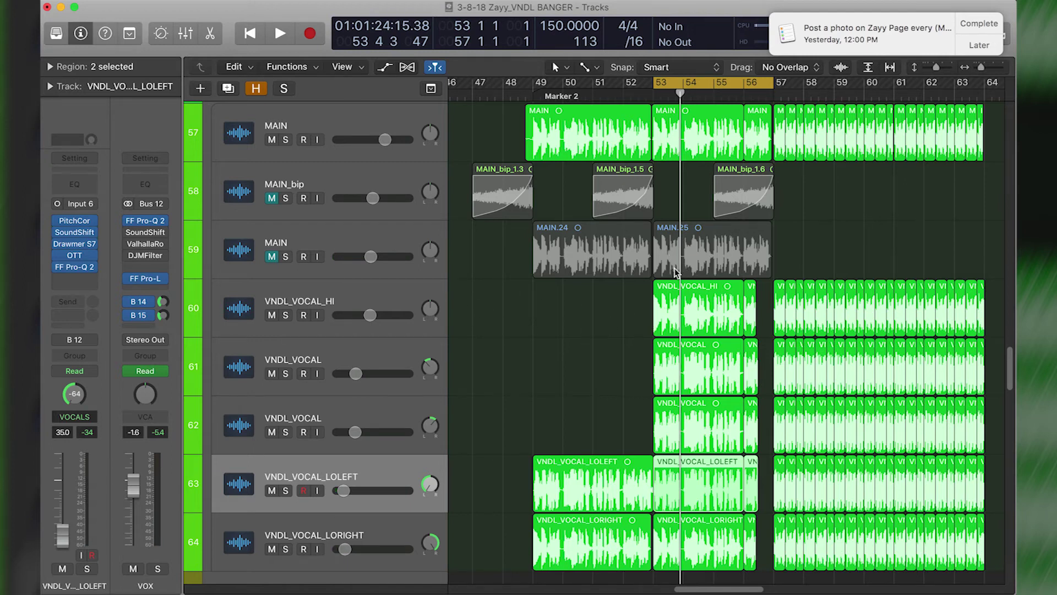
{"action": "scroll", "coordinate": [543, 436], "scroll_direction": "down", "scroll_amount": 5}
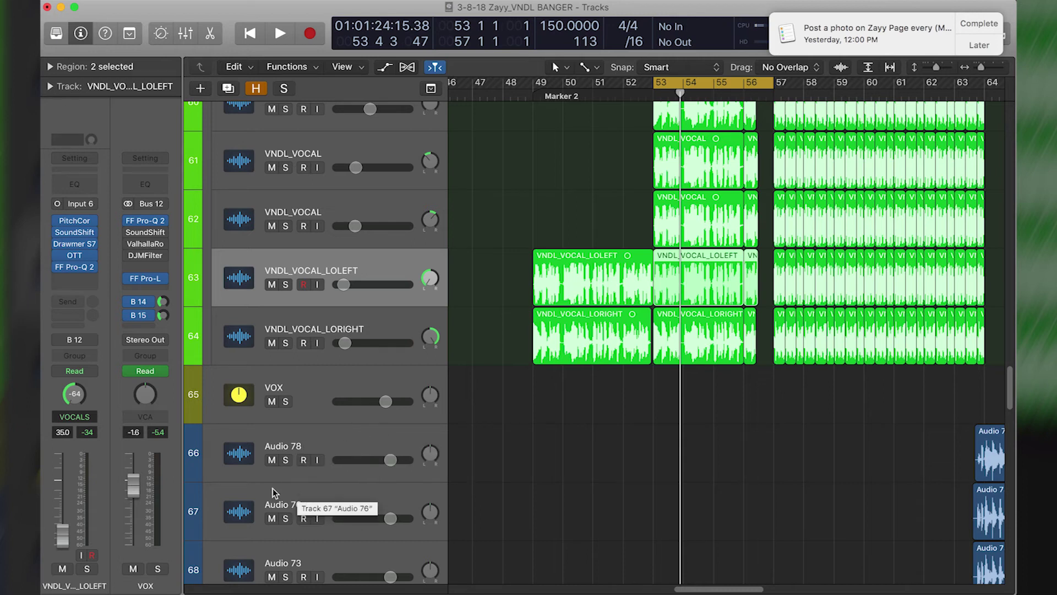
{"action": "scroll", "coordinate": [263, 346], "scroll_direction": "up", "scroll_amount": 1}
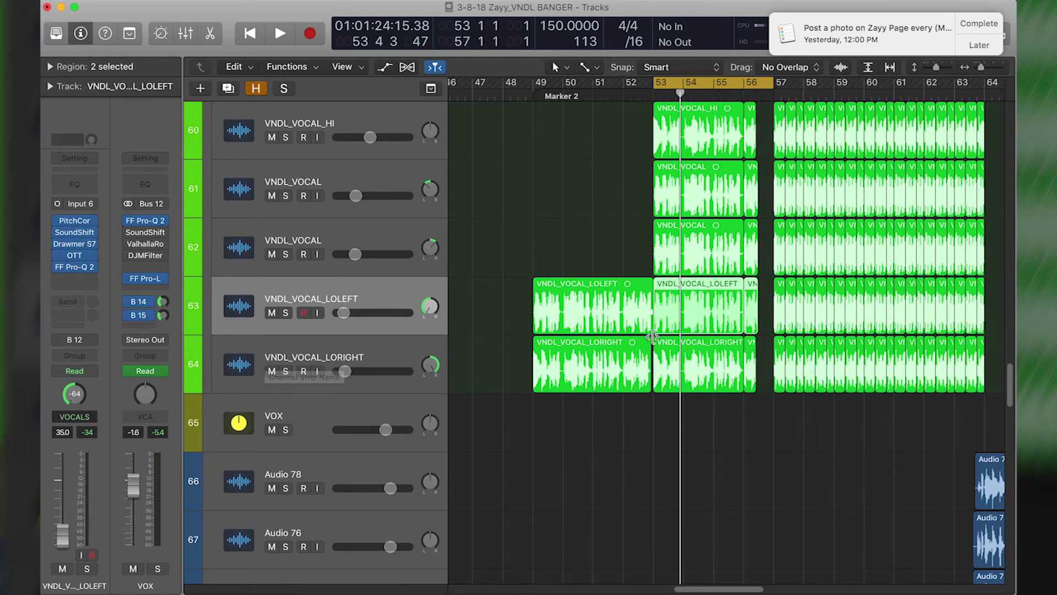
{"action": "left_click", "coordinate": [668, 330]}
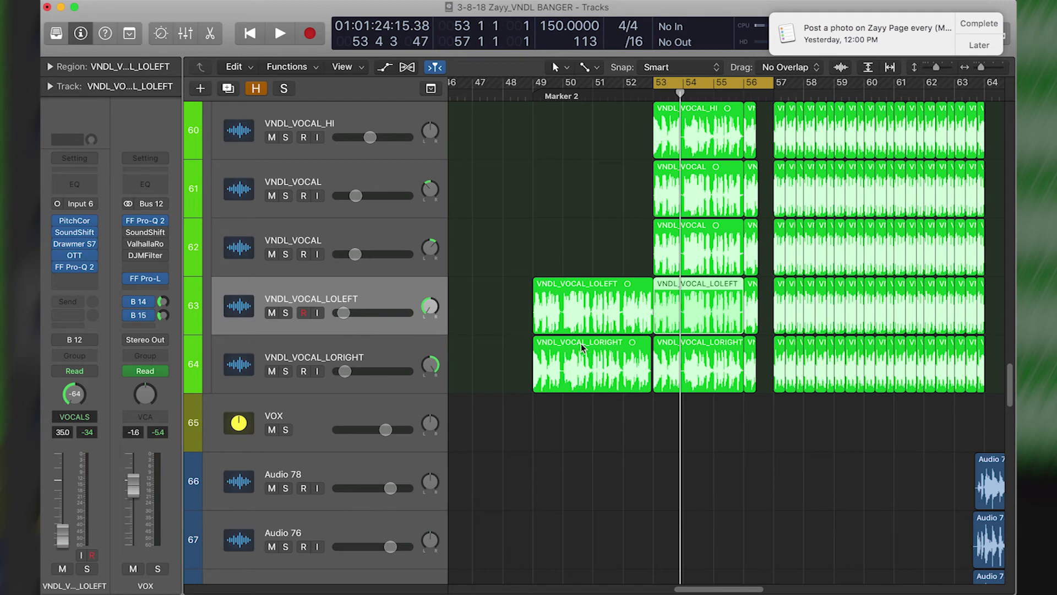
{"action": "left_click", "coordinate": [297, 302]}
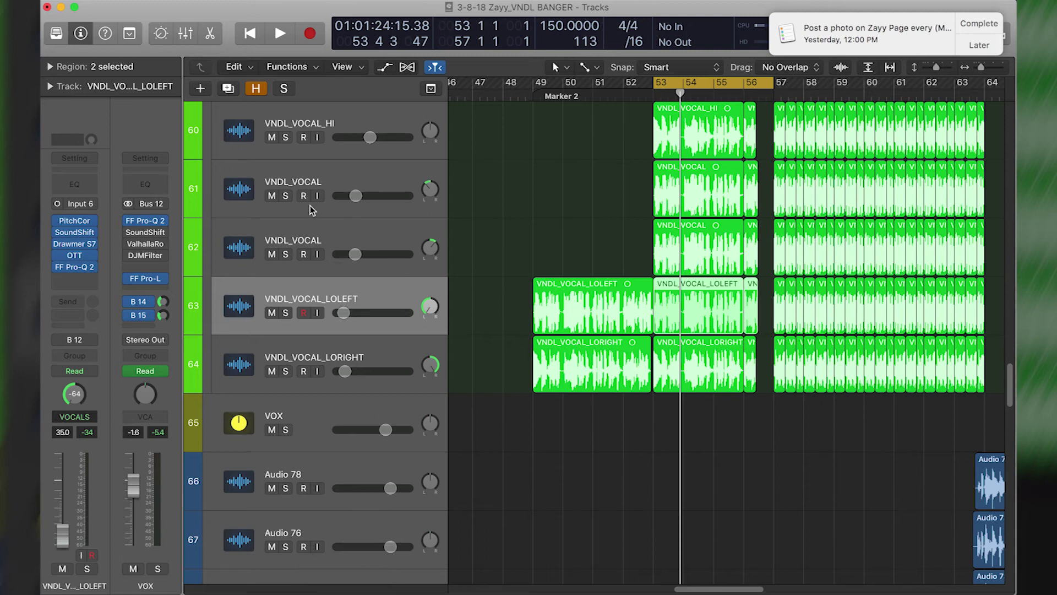
Re-enable the bypassed SoundShift, ValhallaRo and DJMFilter plug-ins on the VOX bus, and select the VOX track
{"action": "scroll", "coordinate": [305, 439], "scroll_direction": "down", "scroll_amount": 1}
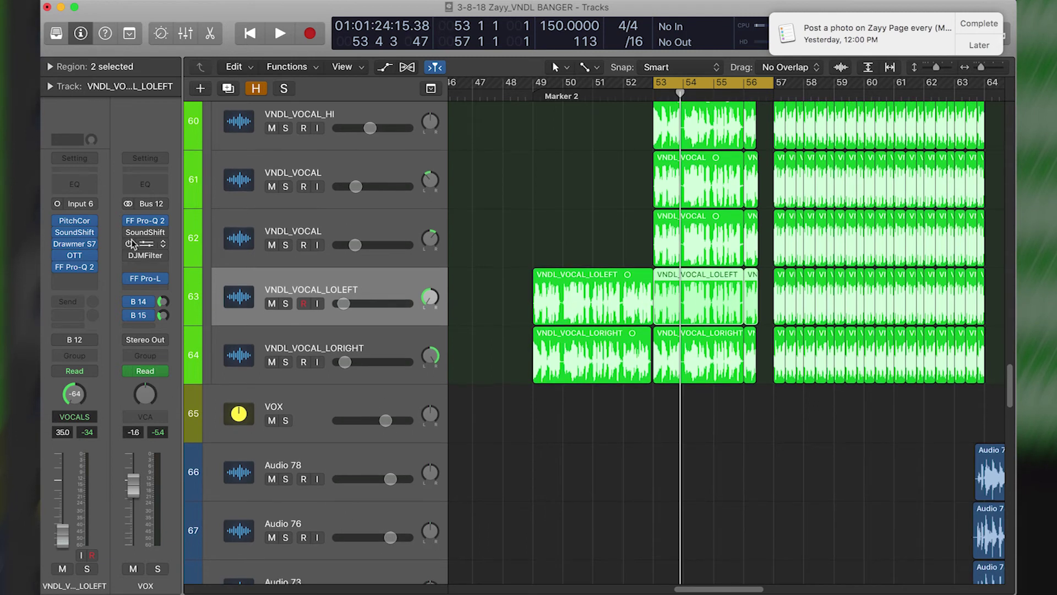
{"action": "scroll", "coordinate": [474, 464], "scroll_direction": "down", "scroll_amount": 4}
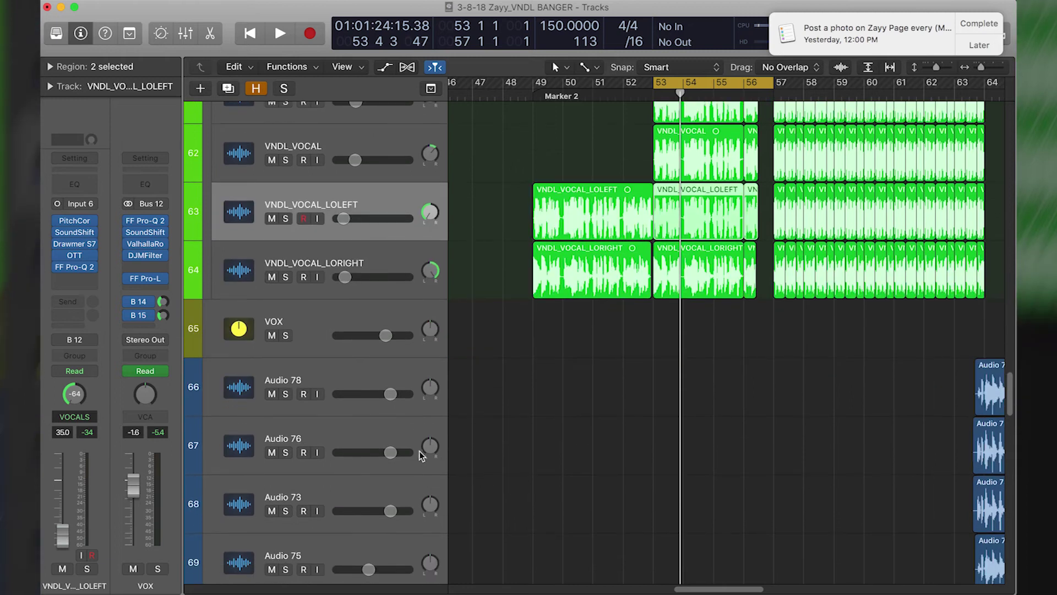
{"action": "left_click", "coordinate": [278, 316]}
{"action": "key", "text": "super+Left"}
{"action": "key", "text": "super+Left"}
{"action": "key", "text": "super+Left"}
{"action": "key", "text": "super+Left"}
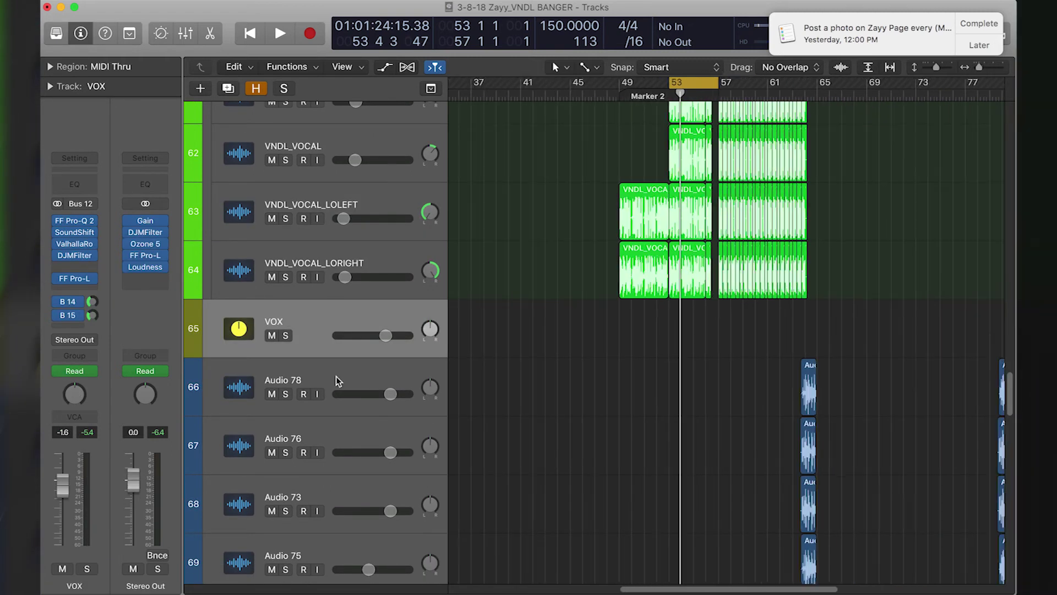
Select MAIN track 57, and unmute MAIN_bip track 58 and MAIN track 59
{"action": "scroll", "coordinate": [336, 380], "scroll_direction": "up", "scroll_amount": 5}
{"action": "scroll", "coordinate": [338, 382], "scroll_direction": "up", "scroll_amount": 6}
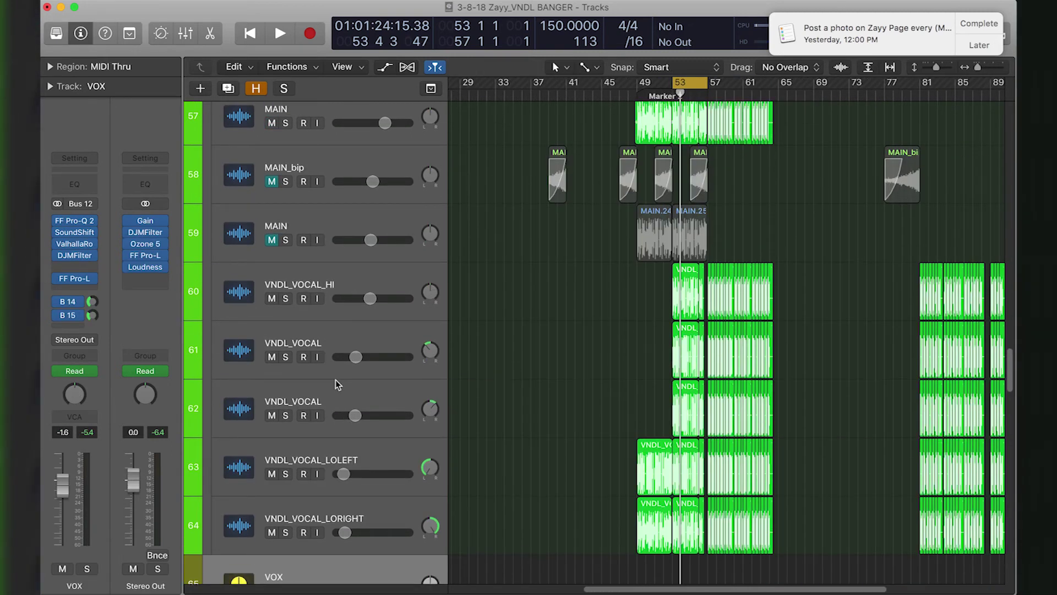
{"action": "scroll", "coordinate": [405, 405], "scroll_direction": "up", "scroll_amount": 7}
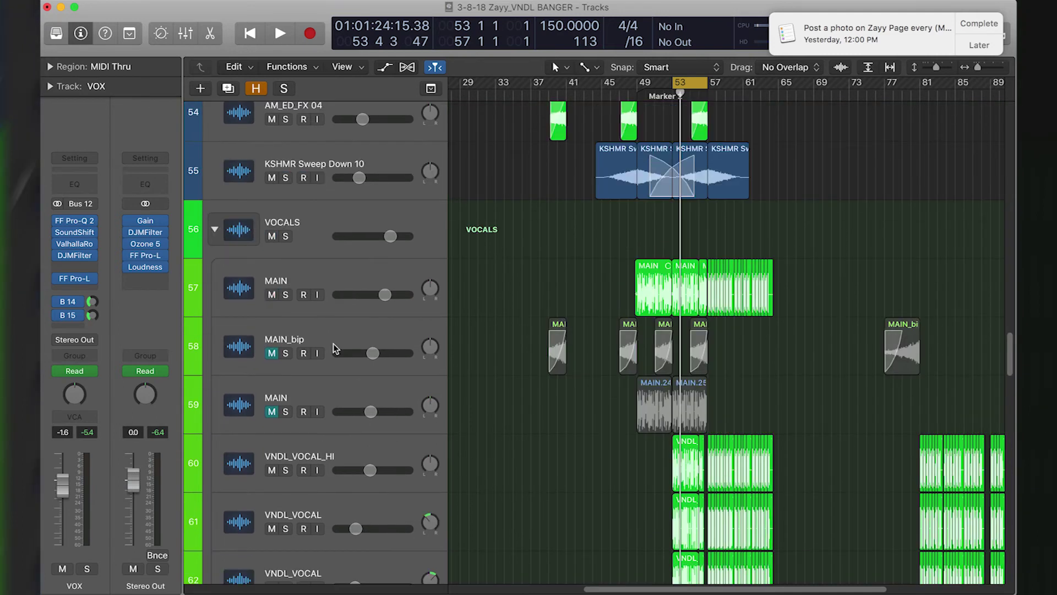
{"action": "left_click", "coordinate": [230, 281]}
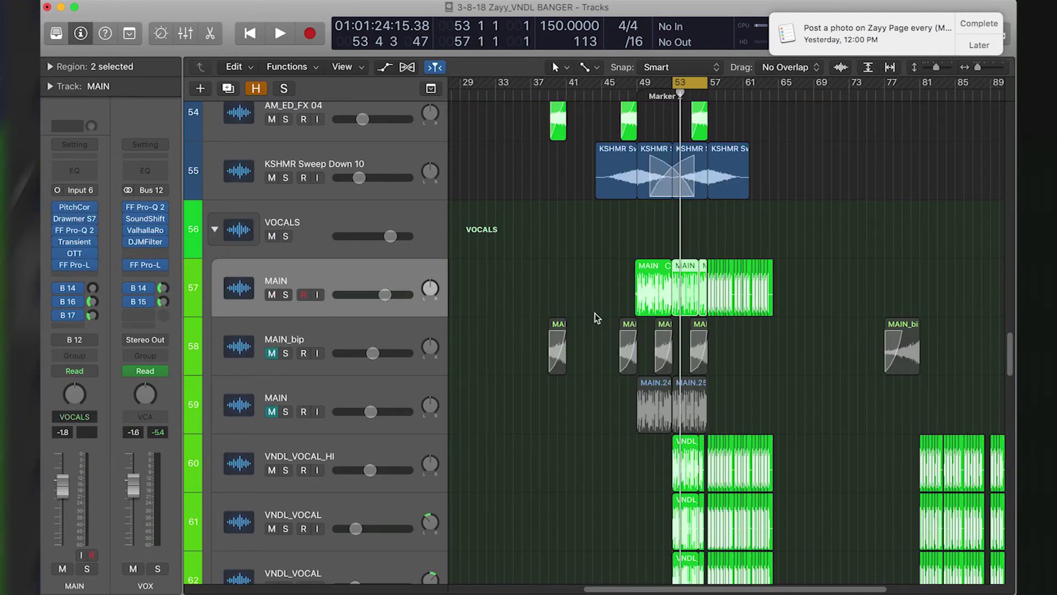
{"action": "scroll", "coordinate": [359, 288], "scroll_direction": "down", "scroll_amount": 5}
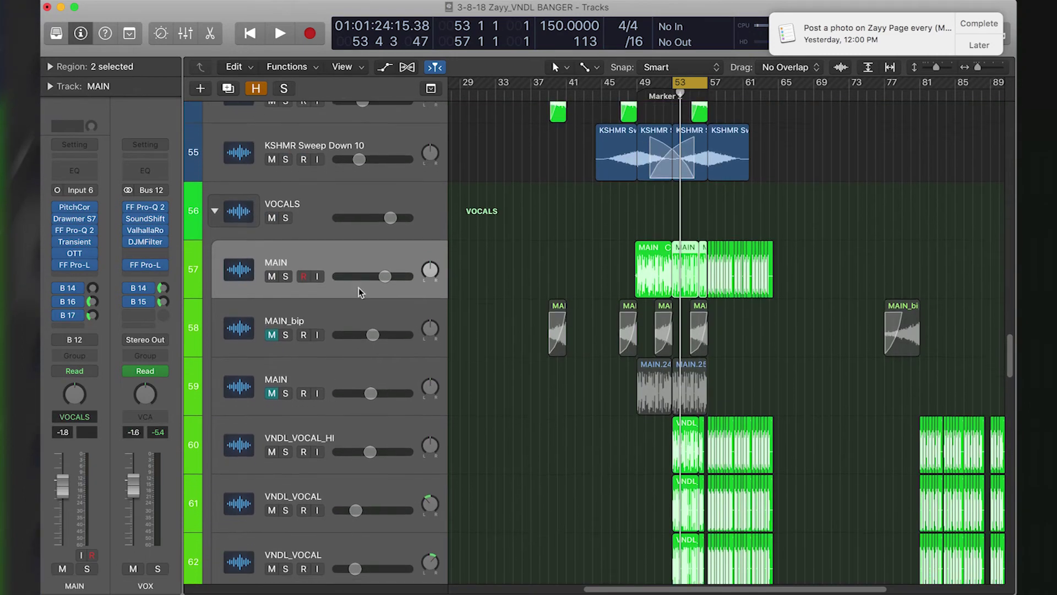
{"action": "left_click", "coordinate": [285, 218]}
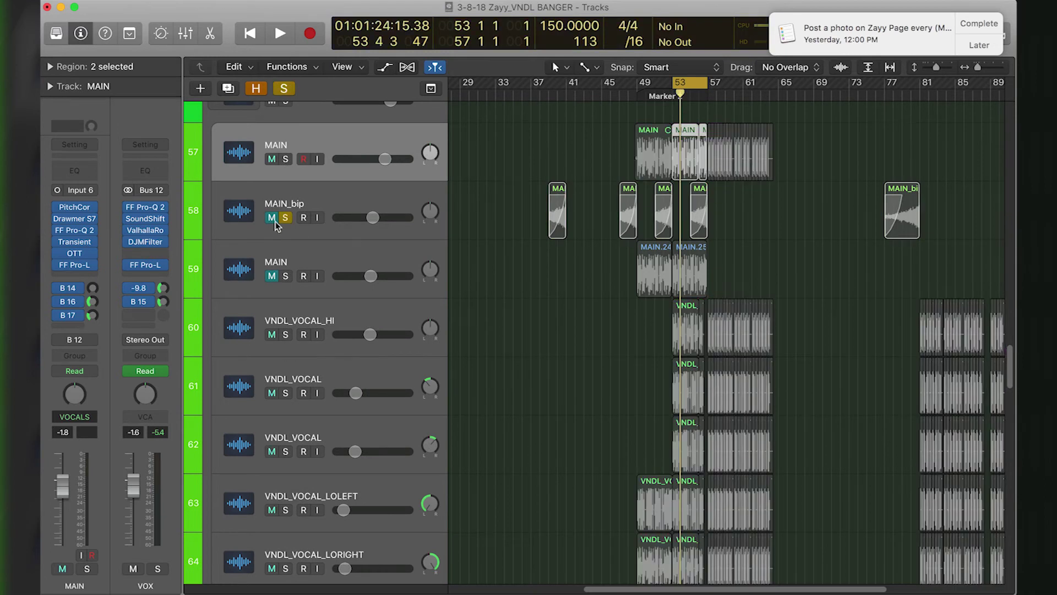
{"action": "left_click", "coordinate": [285, 219]}
{"action": "left_click", "coordinate": [272, 276]}
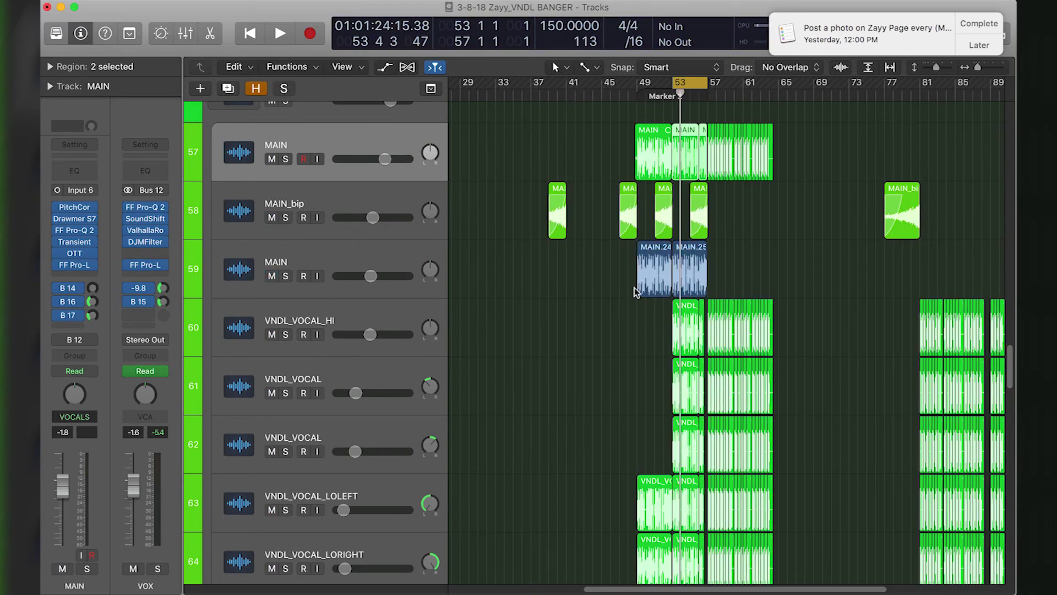
Review the channel strips of VNDL_VOCAL_HI, both VNDL_VOCAL tracks, VNDL_VOCAL_LOLEFT and VNDL_VOCAL_LORIGHT in turn
{"action": "left_click", "coordinate": [254, 329]}
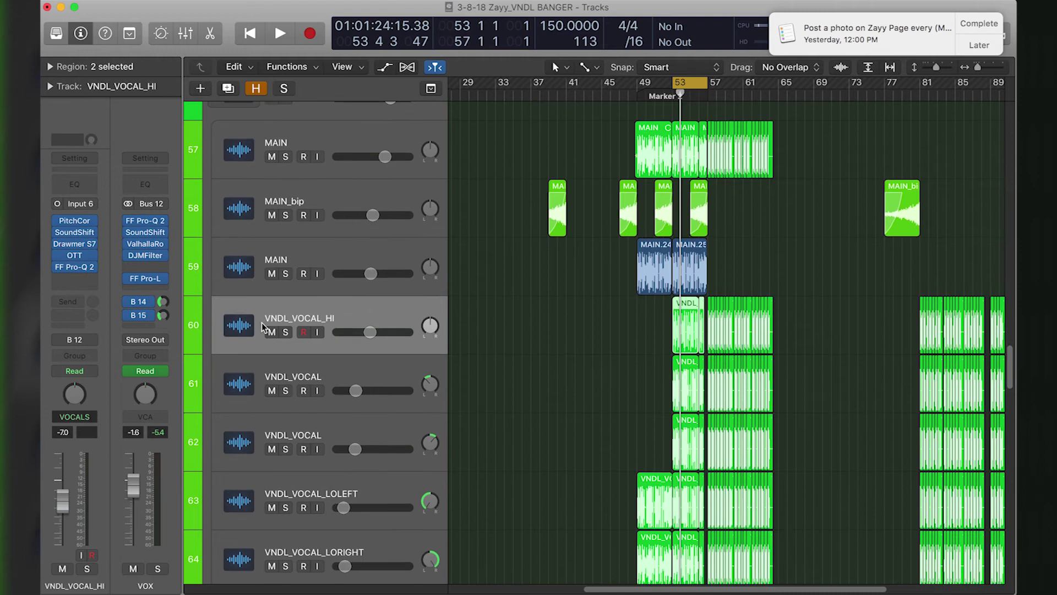
{"action": "scroll", "coordinate": [214, 327], "scroll_direction": "down", "scroll_amount": 2}
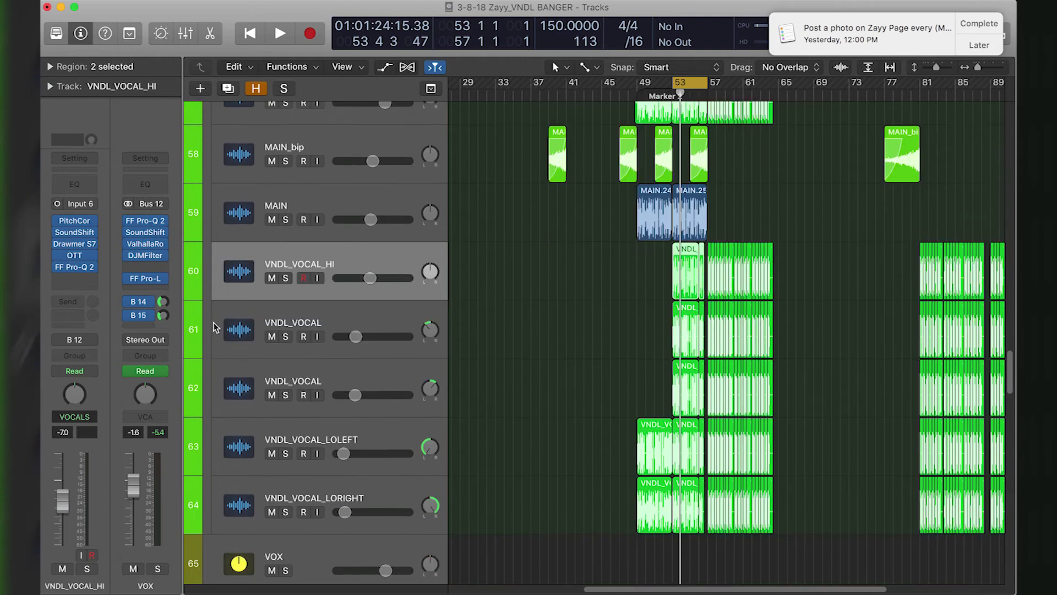
{"action": "left_click", "coordinate": [262, 329]}
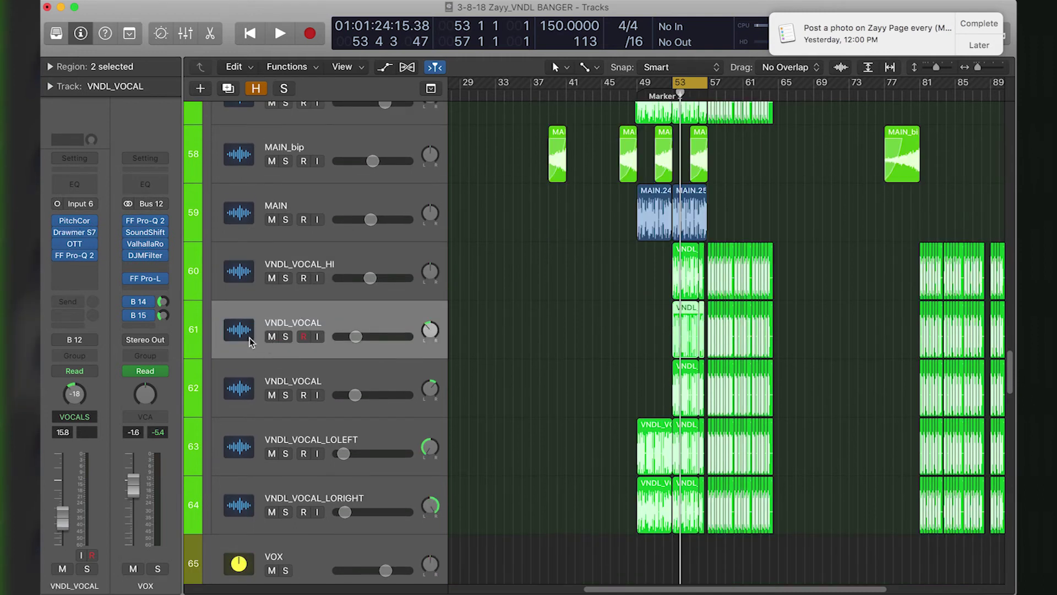
{"action": "left_click", "coordinate": [230, 386]}
{"action": "left_click", "coordinate": [239, 348]}
{"action": "left_click", "coordinate": [241, 378]}
{"action": "left_click", "coordinate": [244, 351]}
{"action": "left_click", "coordinate": [248, 450]}
{"action": "left_click", "coordinate": [250, 492]}
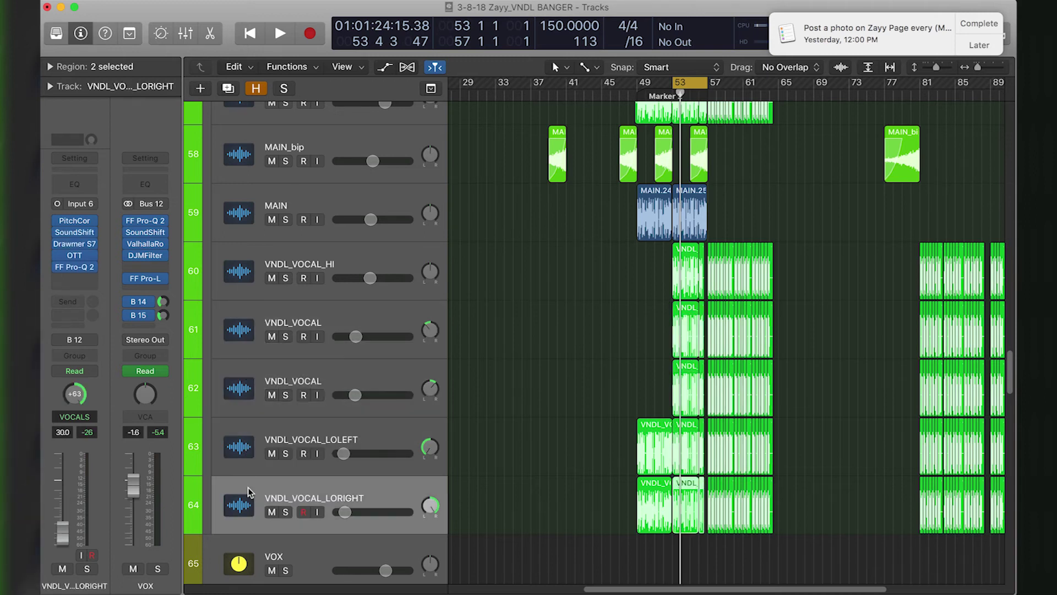
{"action": "scroll", "coordinate": [248, 484], "scroll_direction": "down", "scroll_amount": 3}
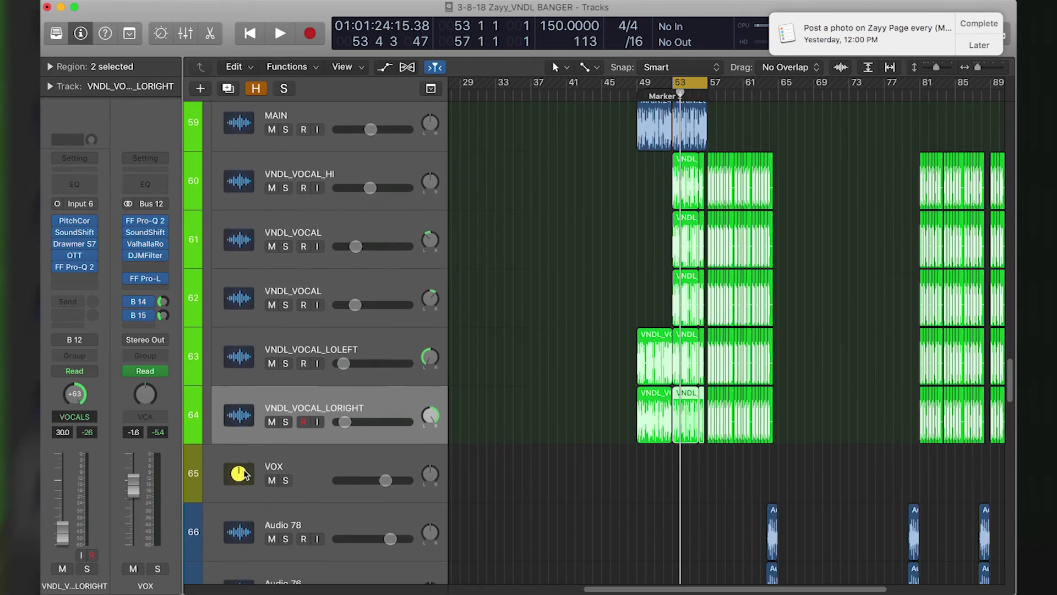
{"action": "scroll", "coordinate": [244, 472], "scroll_direction": "up", "scroll_amount": 2}
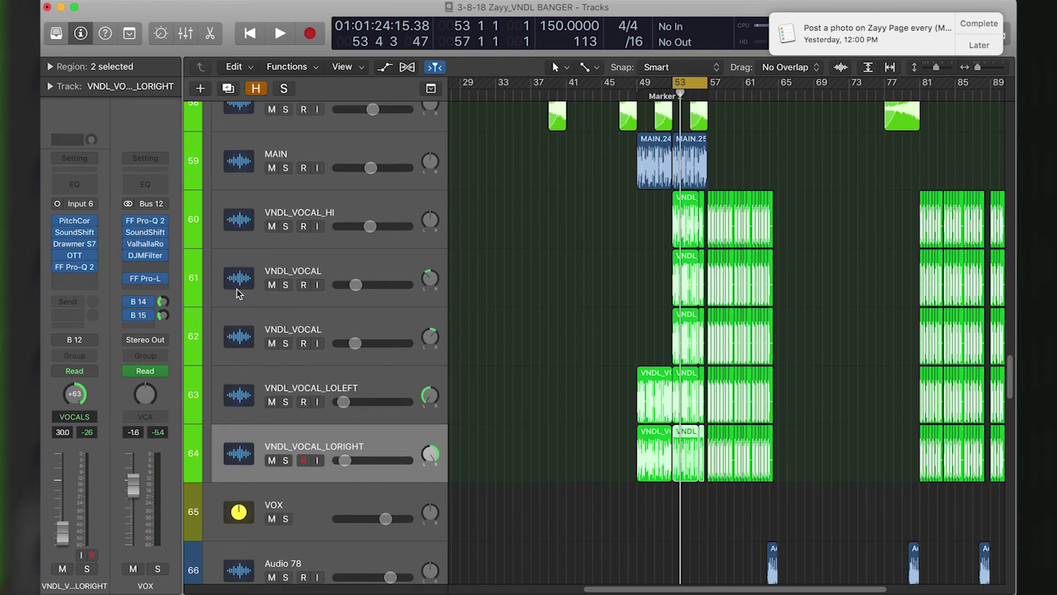
Select the Audio 78, Audio 76, Audio 73 and Audio 75 tracks below VOX
{"action": "scroll", "coordinate": [237, 264], "scroll_direction": "up", "scroll_amount": 2}
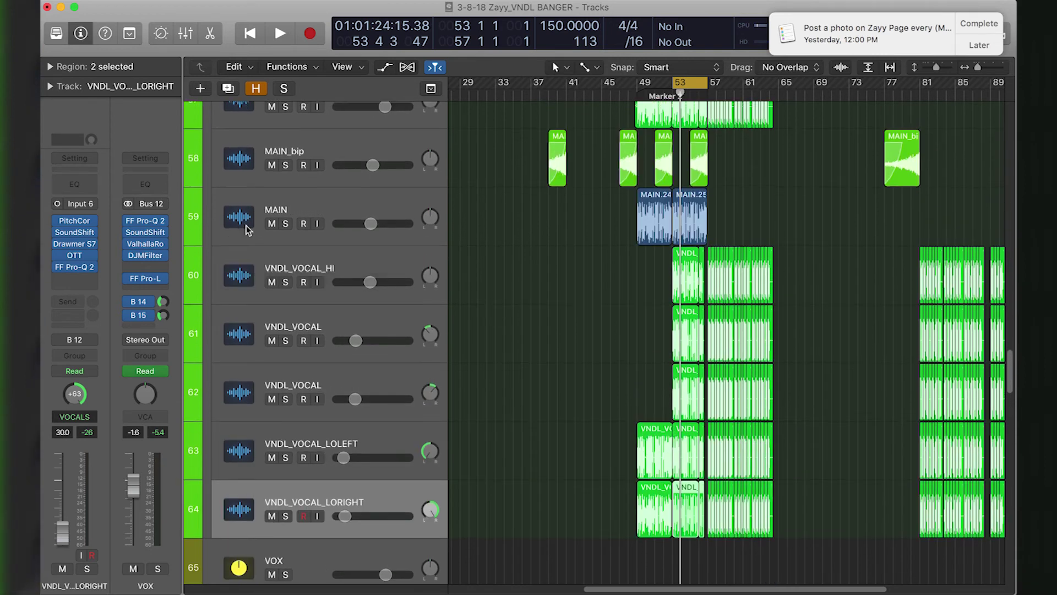
{"action": "scroll", "coordinate": [236, 223], "scroll_direction": "up", "scroll_amount": 2}
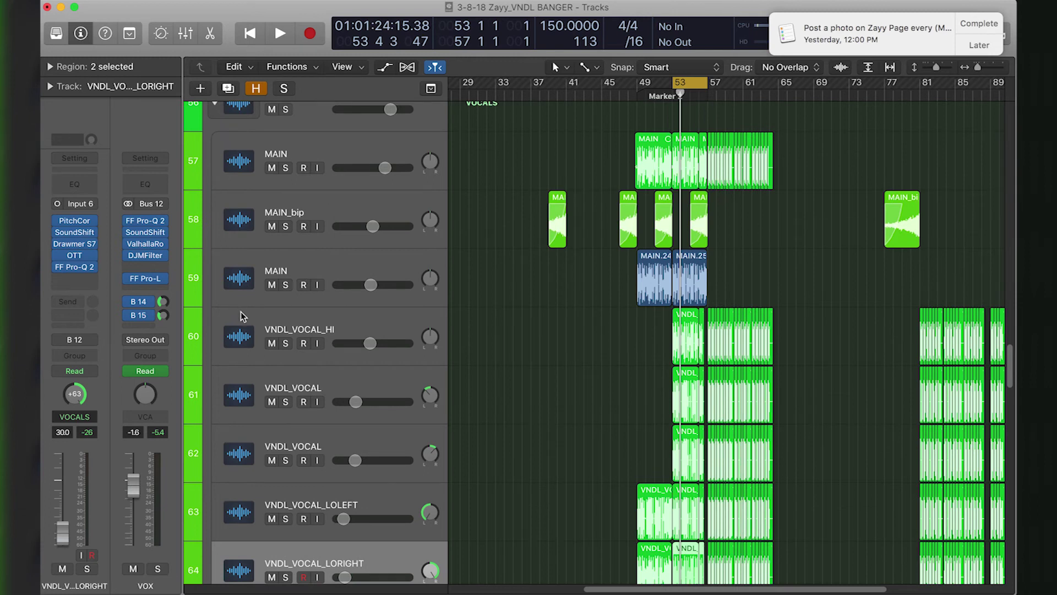
{"action": "scroll", "coordinate": [242, 316], "scroll_direction": "down", "scroll_amount": 5}
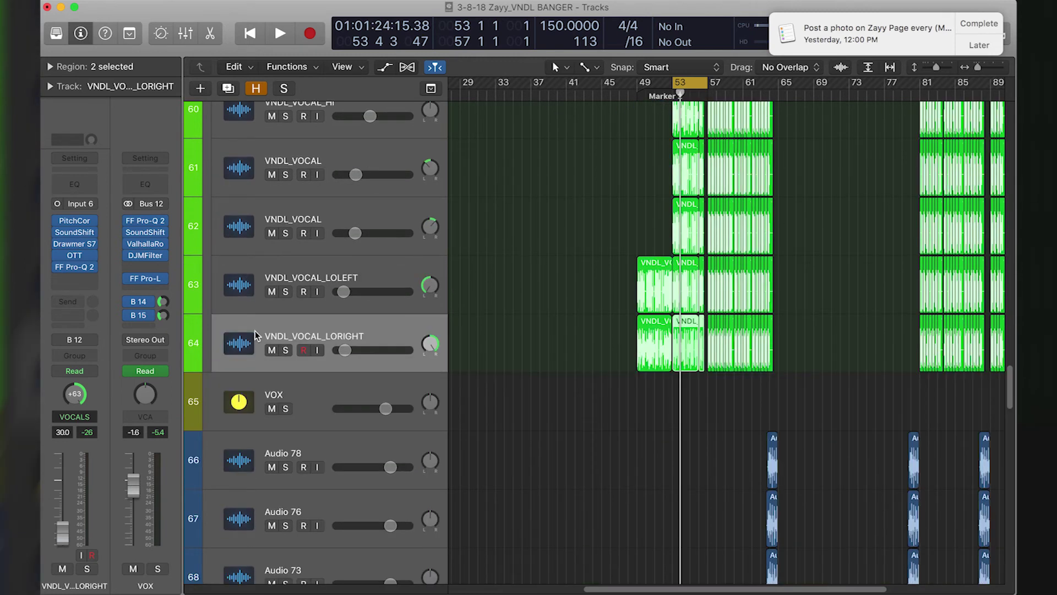
{"action": "scroll", "coordinate": [256, 325], "scroll_direction": "down", "scroll_amount": 2}
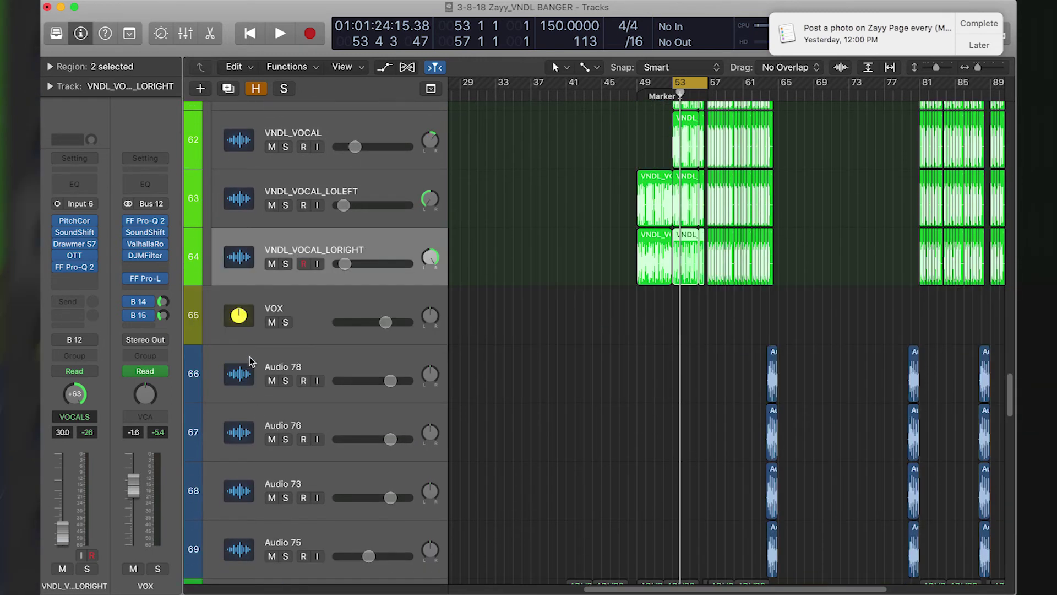
{"action": "left_click", "coordinate": [251, 361]}
Expand the ADLIBS track stack to show its individual ad-lib tracks
{"action": "scroll", "coordinate": [255, 435], "scroll_direction": "down", "scroll_amount": 3}
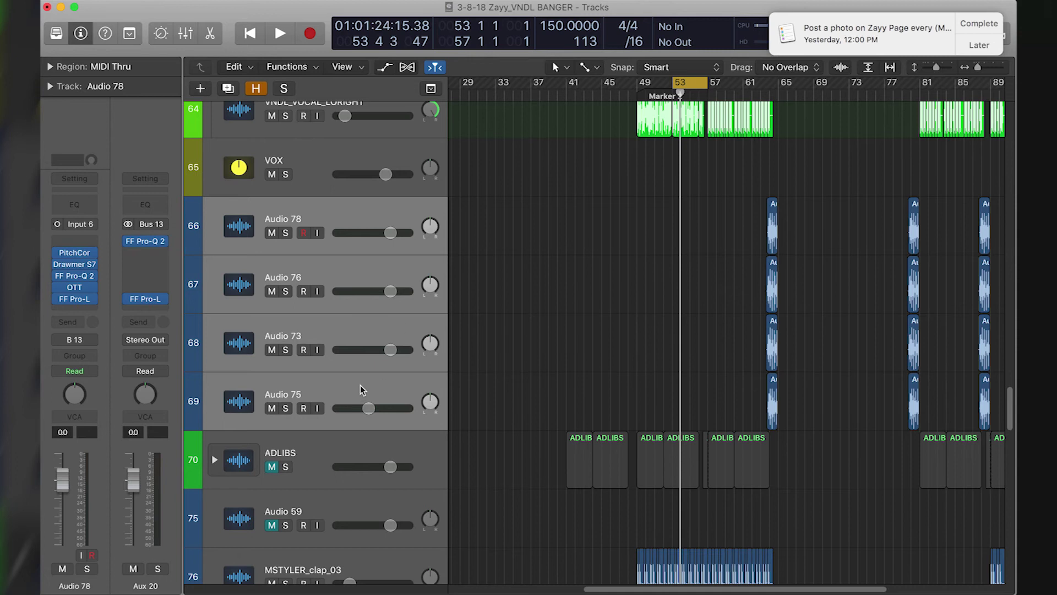
{"action": "scroll", "coordinate": [257, 425], "scroll_direction": "down", "scroll_amount": 1}
{"action": "left_click", "coordinate": [214, 432]}
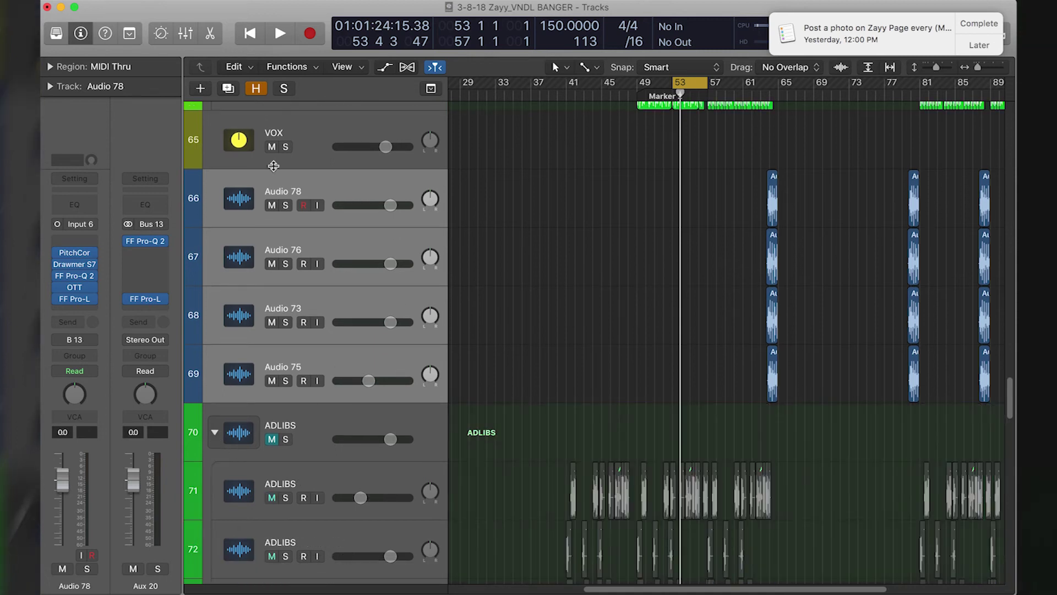
{"action": "scroll", "coordinate": [292, 245], "scroll_direction": "up", "scroll_amount": 4}
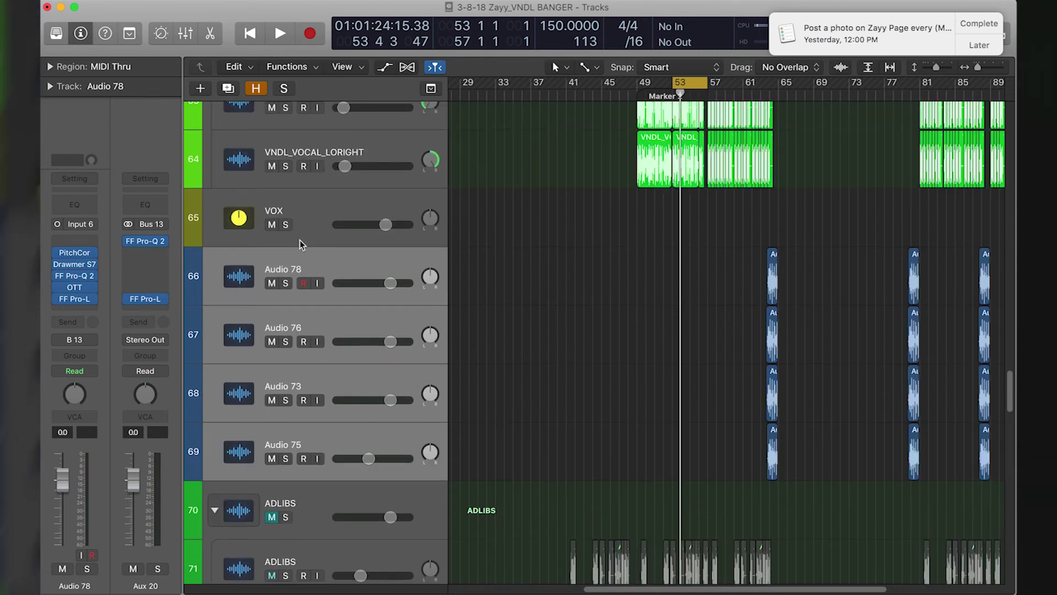
{"action": "scroll", "coordinate": [271, 424], "scroll_direction": "down", "scroll_amount": 5}
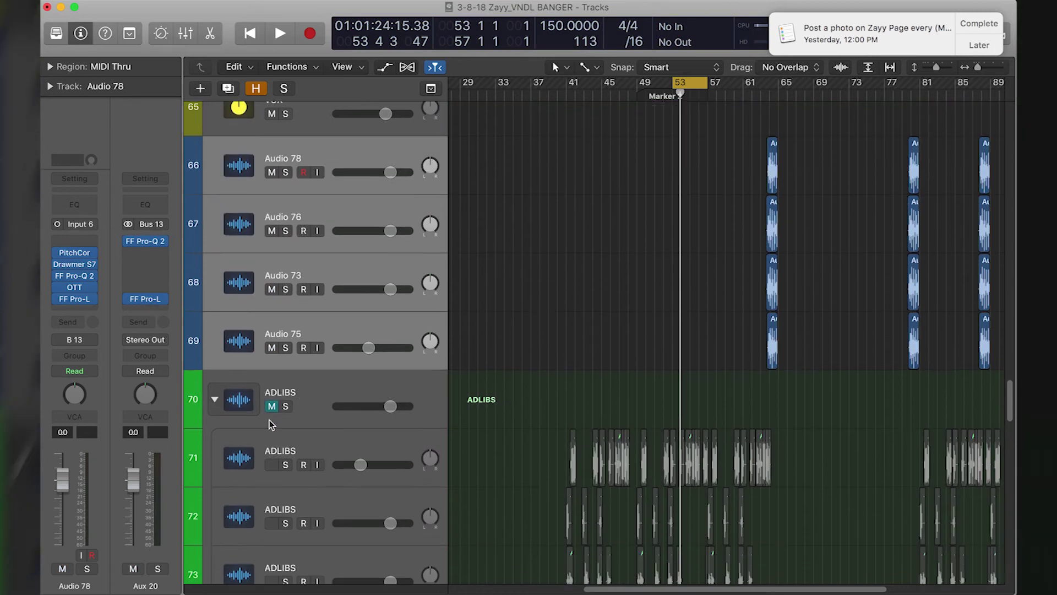
Unmute and solo the ADLIBS stack, and play it with the cycle range set over bars 41 to 61
{"action": "left_click", "coordinate": [272, 406]}
{"action": "left_click", "coordinate": [285, 406]}
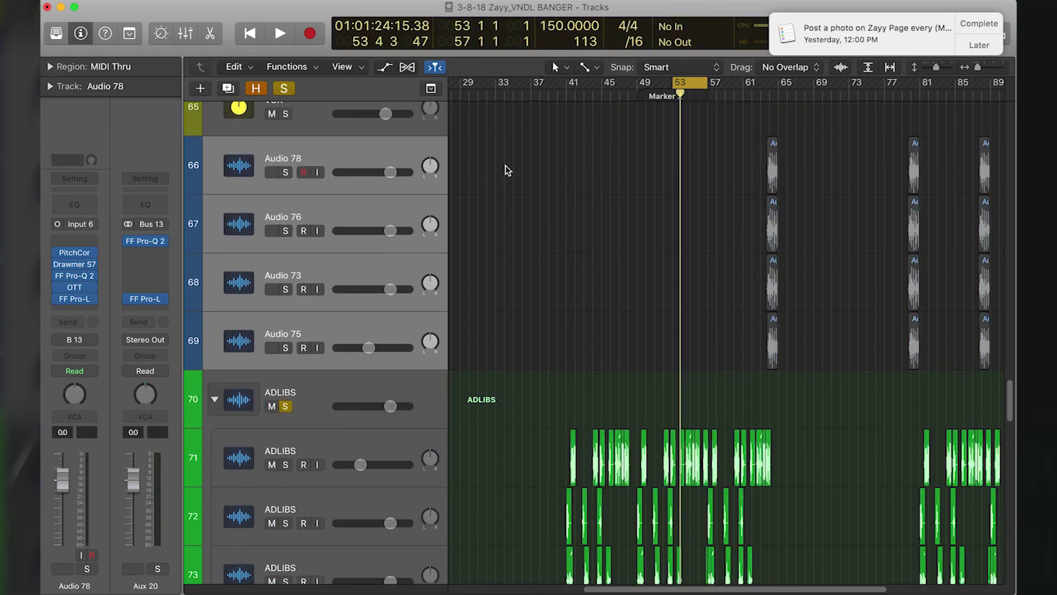
{"action": "key", "text": "space"}
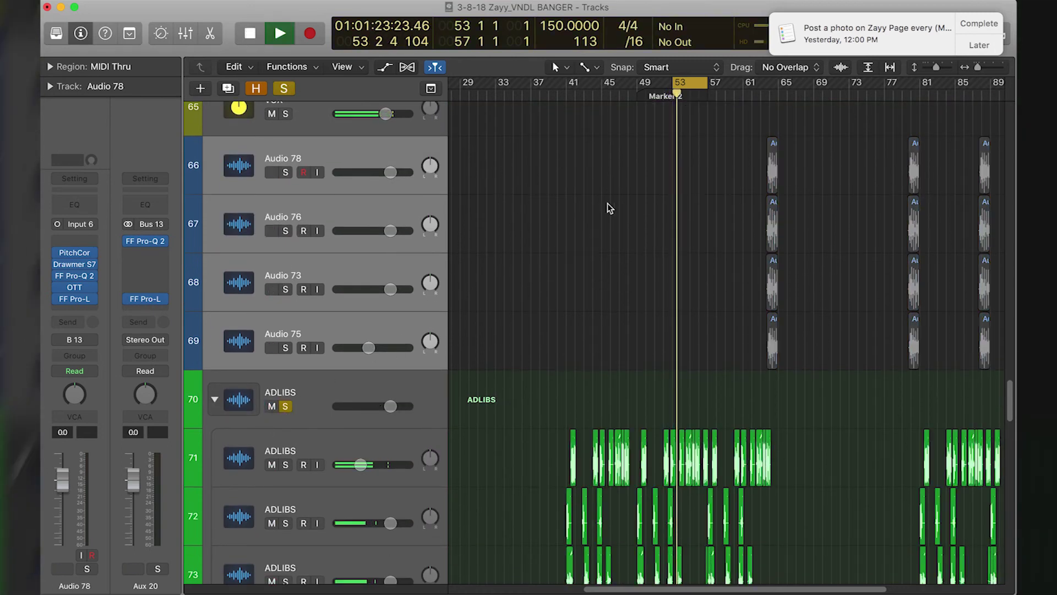
{"action": "left_click_drag", "start_coordinate": [567, 83], "coordinate": [742, 83]}
Review the channel strips of ADLIBS tracks 71 and 74 during playback
{"action": "scroll", "coordinate": [399, 365], "scroll_direction": "down", "scroll_amount": 3}
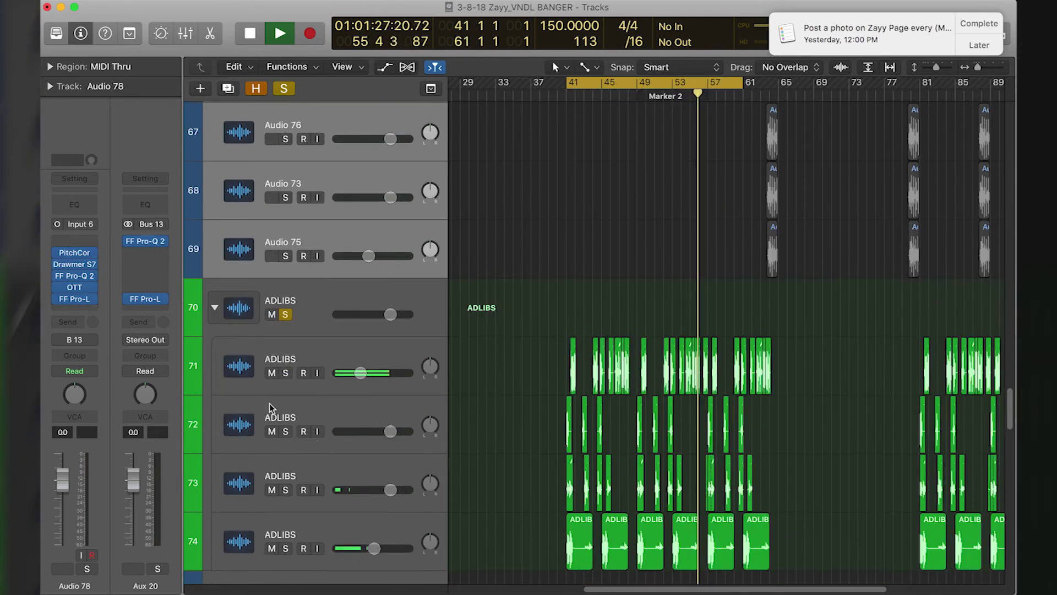
{"action": "left_click", "coordinate": [254, 377]}
{"action": "scroll", "coordinate": [253, 418], "scroll_direction": "down", "scroll_amount": 2}
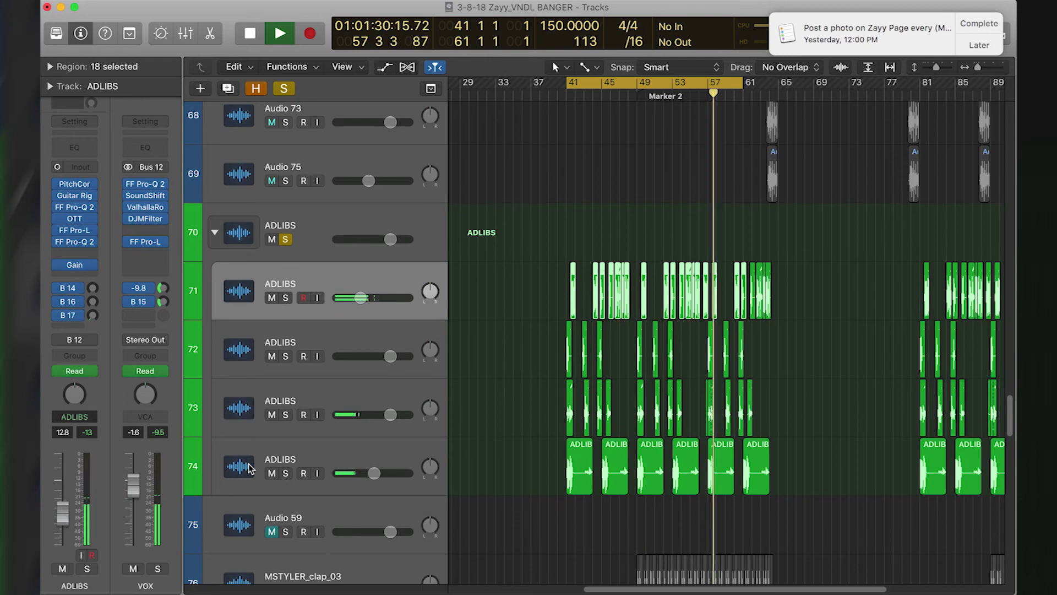
{"action": "left_click", "coordinate": [248, 471]}
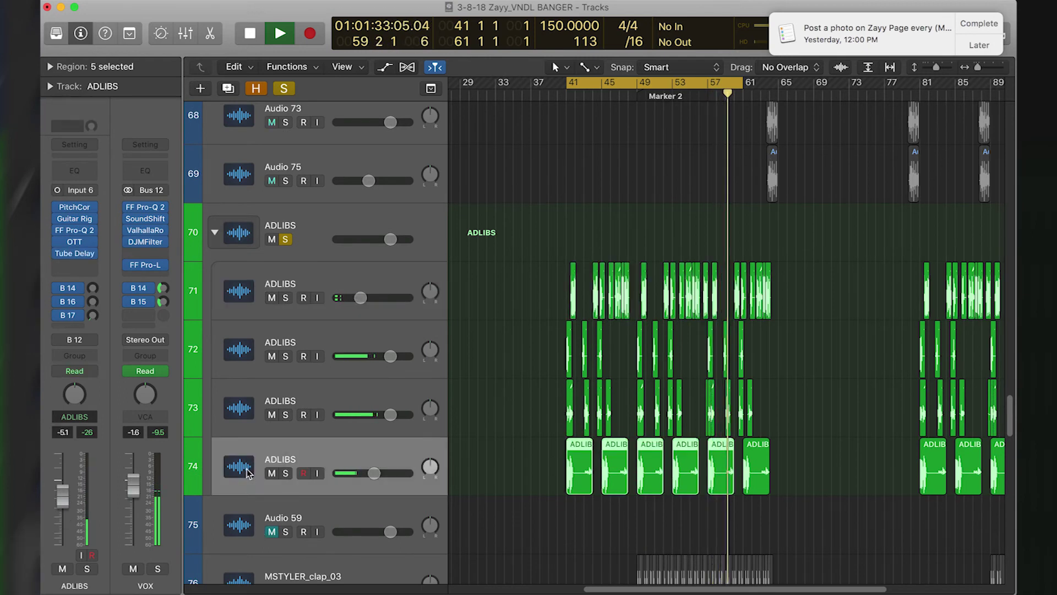
Audition the soloed ADLIBS again from the start of the cycle range, and stop playback
{"action": "key", "text": "Return"}
{"action": "key", "text": "space"}
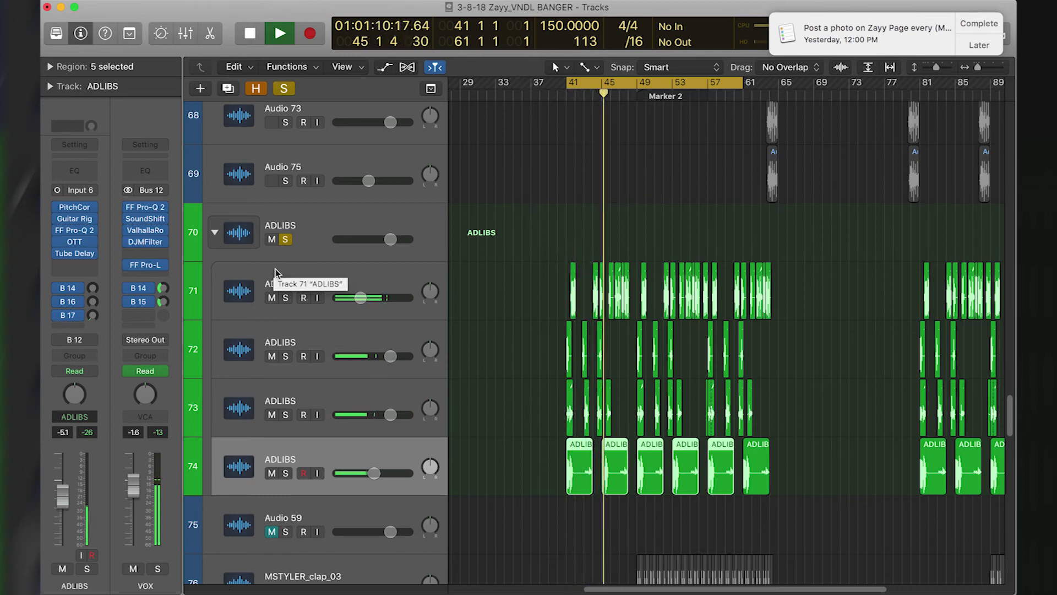
{"action": "key", "text": "space"}
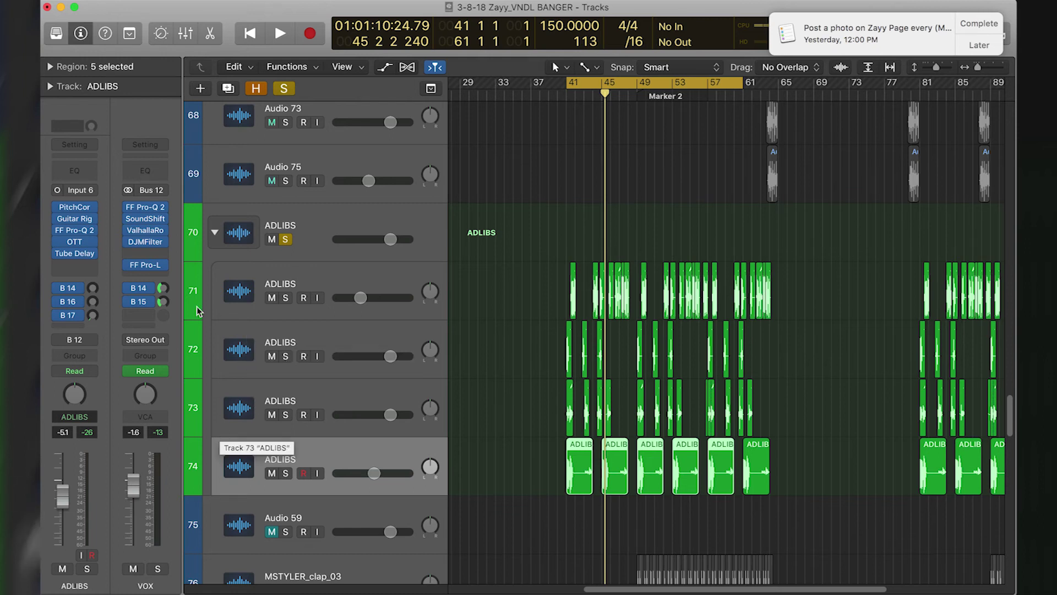
Inspect the Guitar Rig and Tube Delay plug-in settings on ADLIBS track 74, closing each window
{"action": "left_click", "coordinate": [74, 220]}
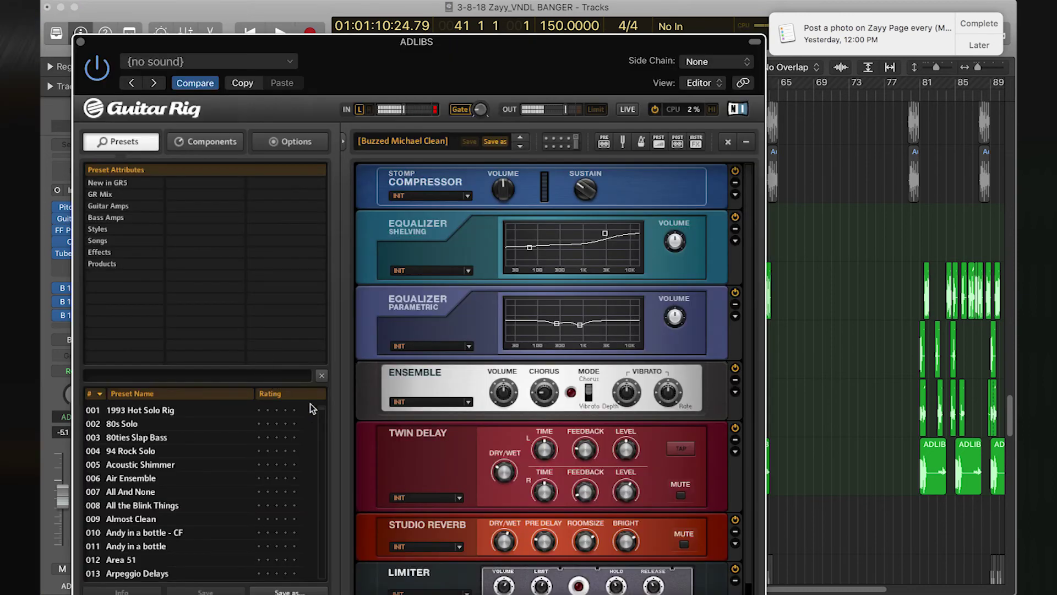
{"action": "scroll", "coordinate": [548, 409], "scroll_direction": "down", "scroll_amount": 1}
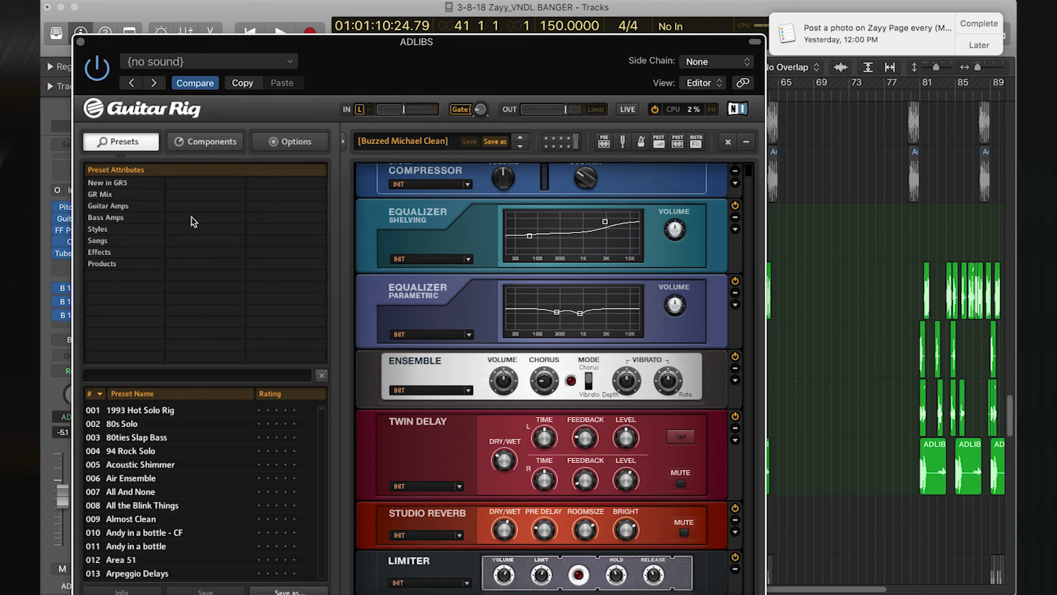
{"action": "left_click", "coordinate": [80, 42]}
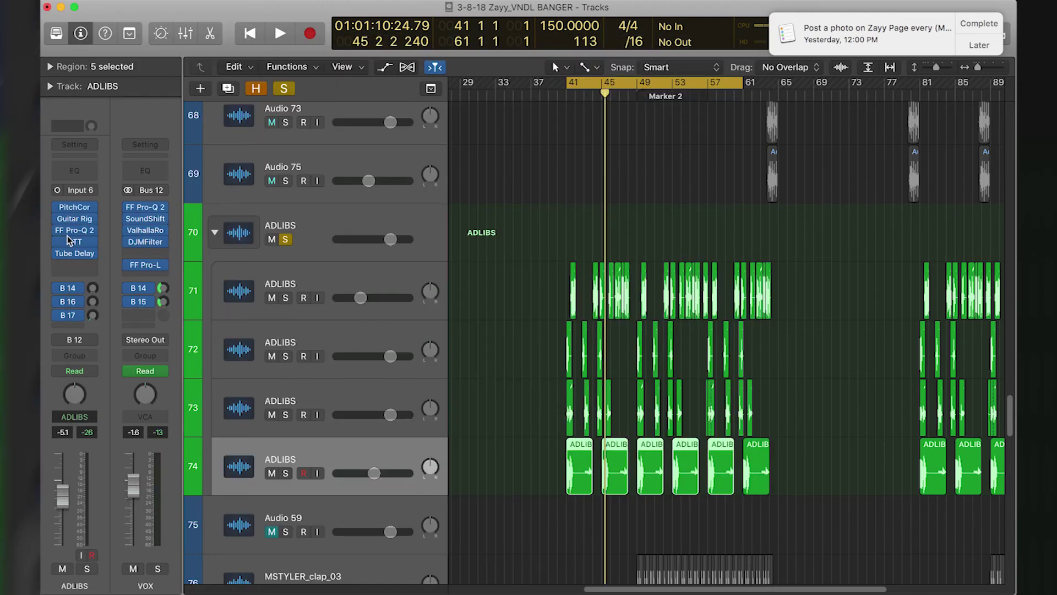
{"action": "mouse_move", "coordinate": [81, 255]}
{"action": "left_click", "coordinate": [77, 254]}
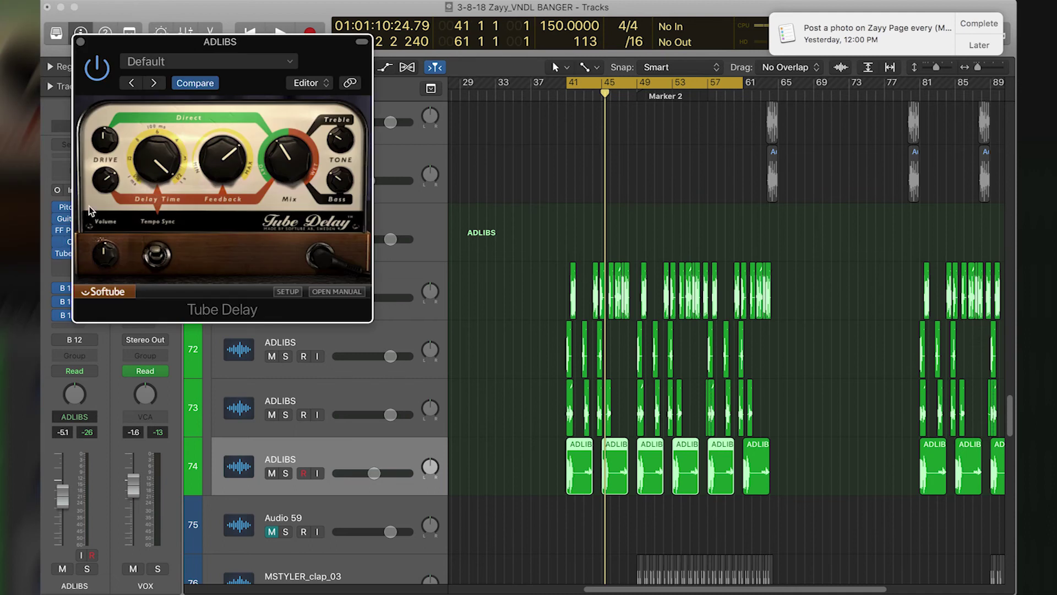
{"action": "left_click", "coordinate": [80, 42]}
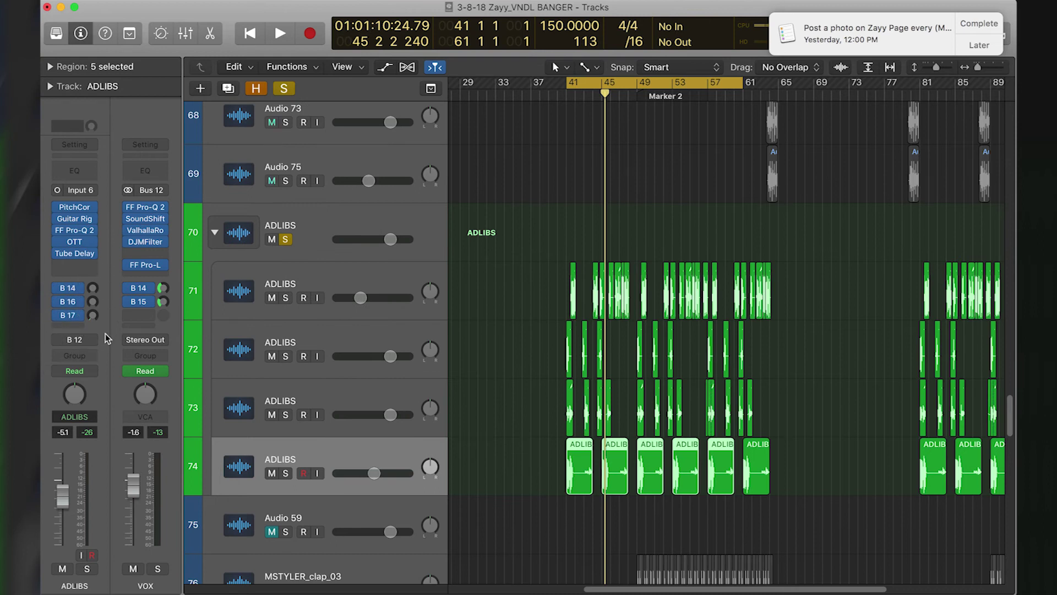
Clear the solo on the ADLIBS stack, and shrink the track display to show the full length of the arrangement
{"action": "left_click", "coordinate": [284, 240]}
{"action": "key", "text": "super+Up"}
{"action": "key", "text": "super+Up"}
{"action": "key", "text": "super+Up"}
{"action": "key", "text": "super+Up"}
{"action": "key", "text": "super+Up"}
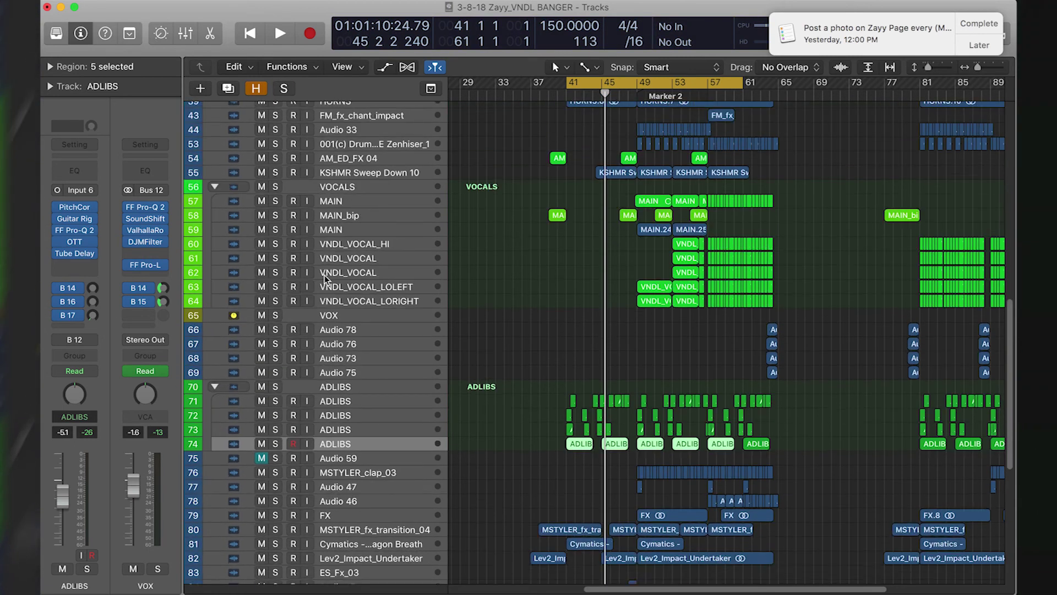
{"action": "key", "text": "super+Up"}
{"action": "key", "text": "super+Left"}
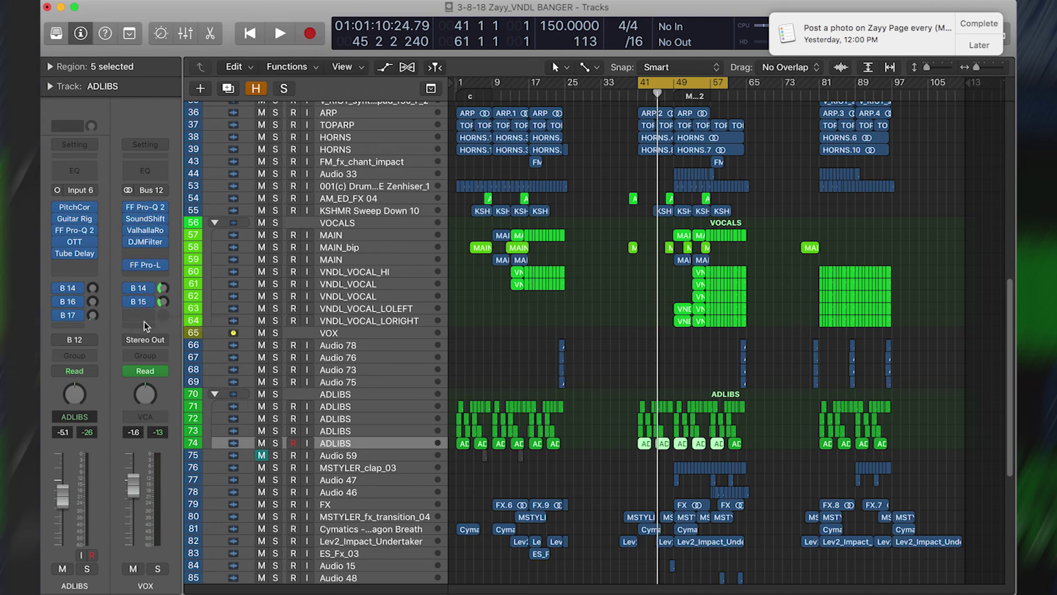
{"action": "left_click", "coordinate": [274, 223]}
{"action": "left_click", "coordinate": [275, 393]}
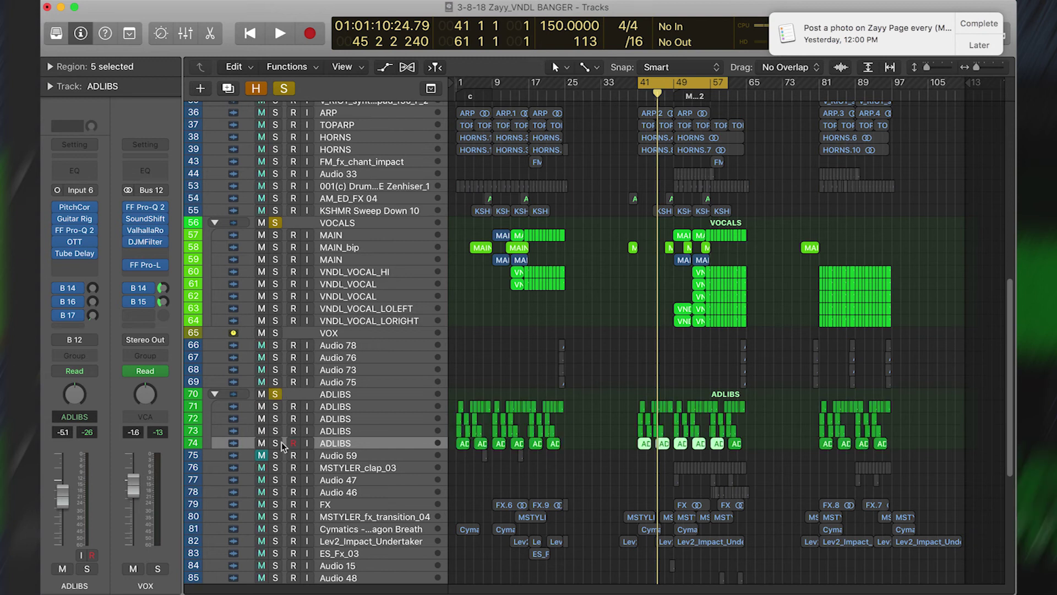
{"action": "left_click", "coordinate": [275, 334]}
{"action": "left_click", "coordinate": [276, 334], "text": "alt"}
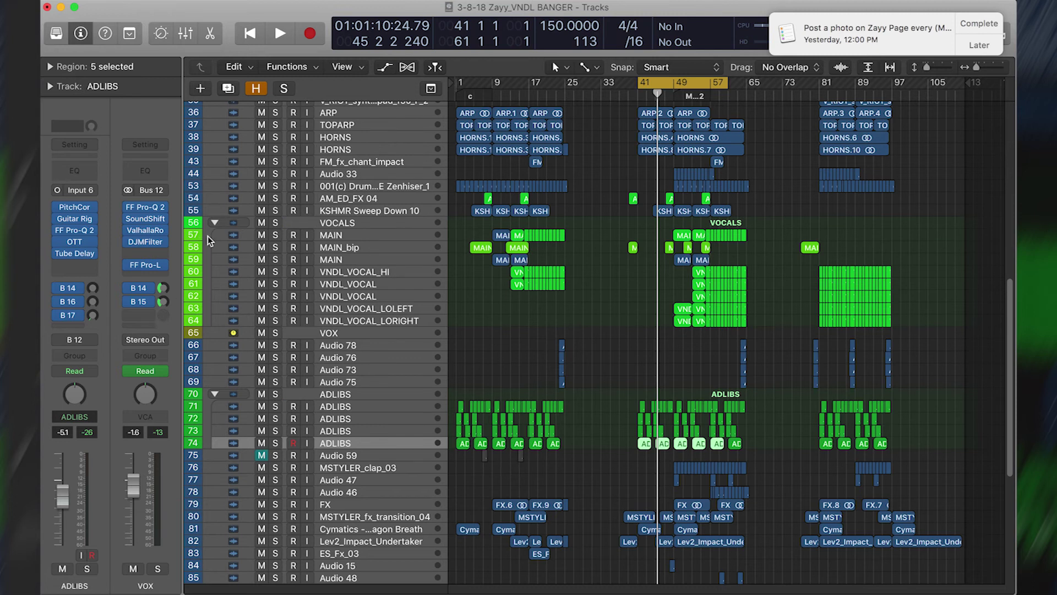
Solo the VOCALS and ADLIBS stacks and the VOX track, and place the playhead at bar 9 with cycle mode off
{"action": "left_click", "coordinate": [274, 223]}
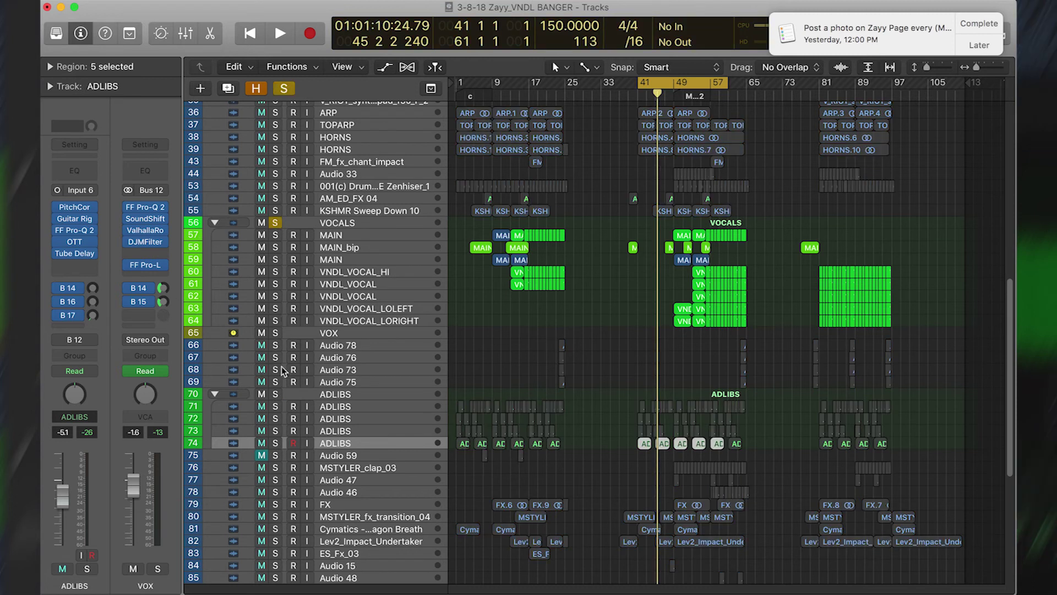
{"action": "left_click", "coordinate": [275, 393]}
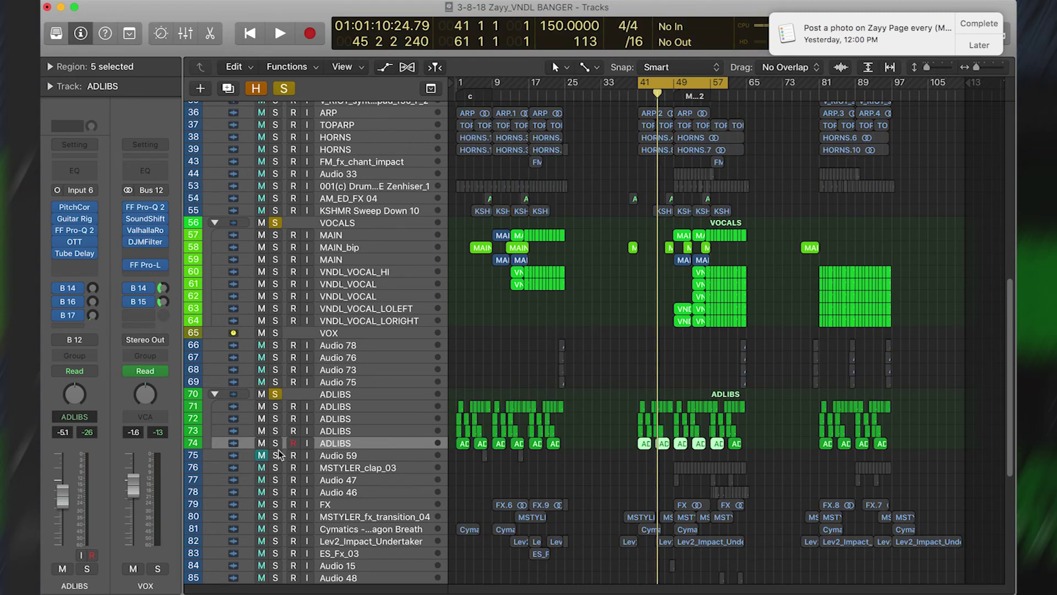
{"action": "left_click", "coordinate": [275, 334]}
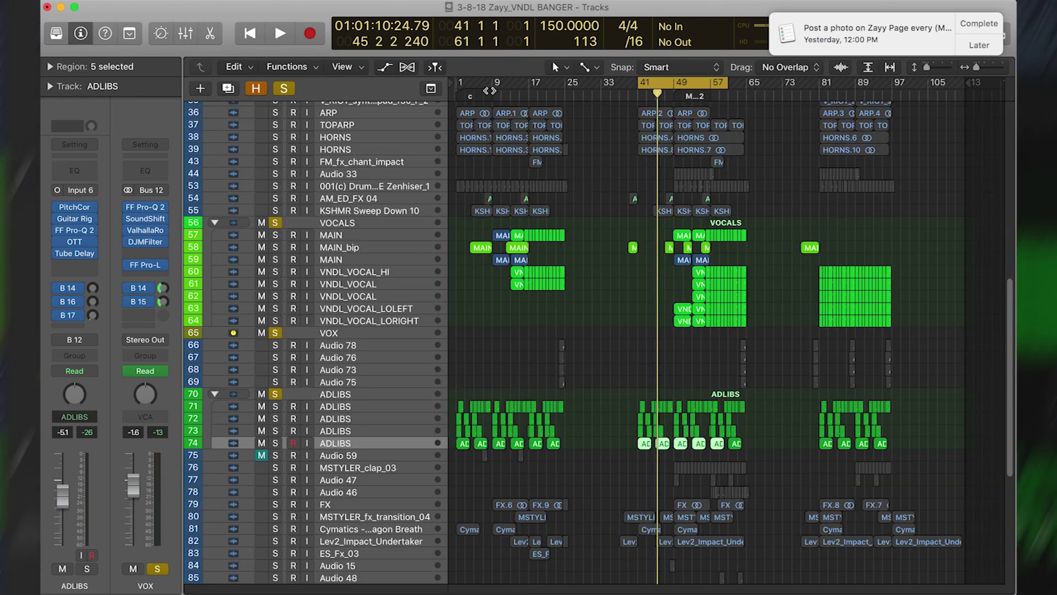
{"action": "left_click", "coordinate": [492, 91]}
{"action": "key", "text": "c"}
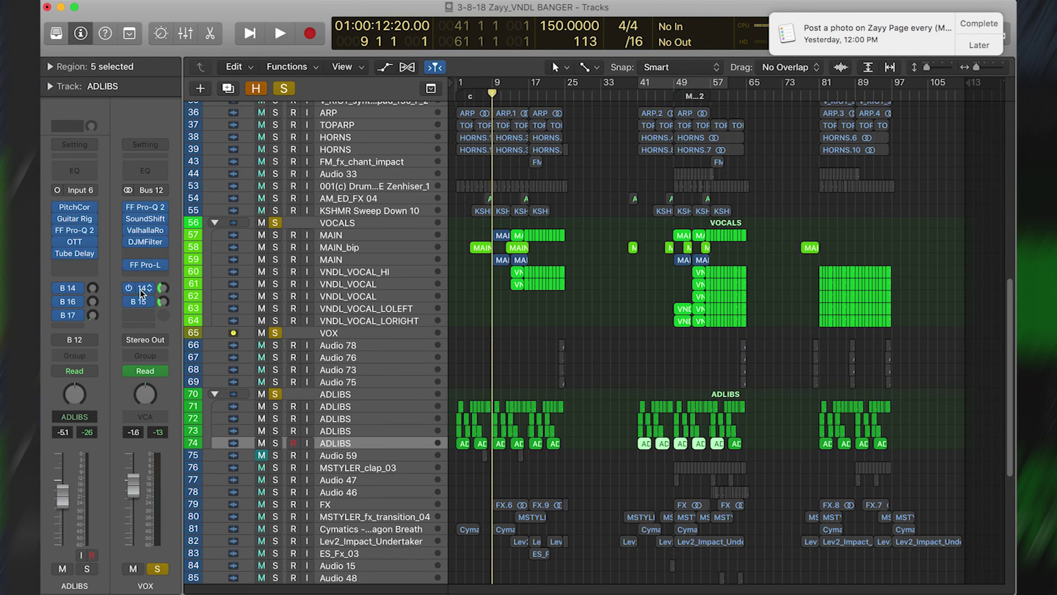
Open the mixer and inspect the ValhallaRoom reverb settings on the Bus 14 return, closing the plug-in window
{"action": "key", "text": "x"}
{"action": "scroll", "coordinate": [678, 383], "scroll_direction": "left", "scroll_amount": 2}
{"action": "scroll", "coordinate": [677, 384], "scroll_direction": "right", "scroll_amount": 5}
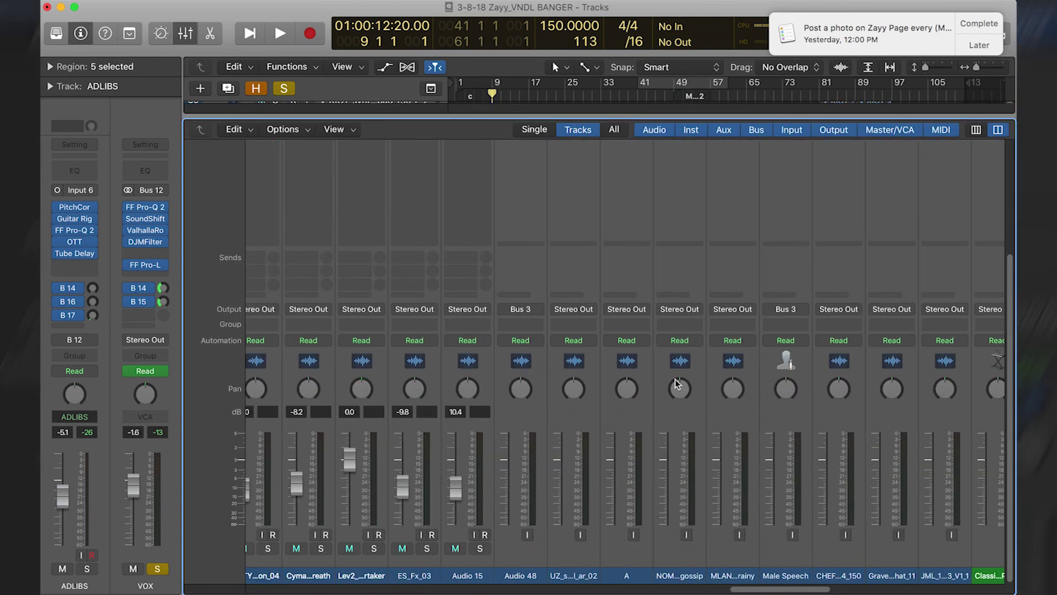
{"action": "scroll", "coordinate": [677, 382], "scroll_direction": "up", "scroll_amount": 3}
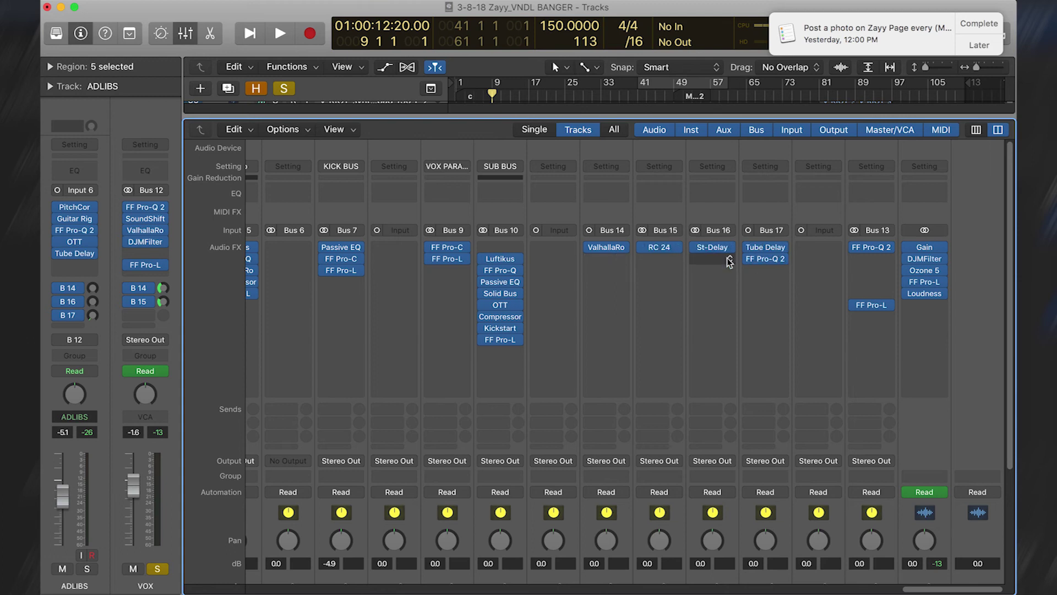
{"action": "left_click", "coordinate": [604, 248]}
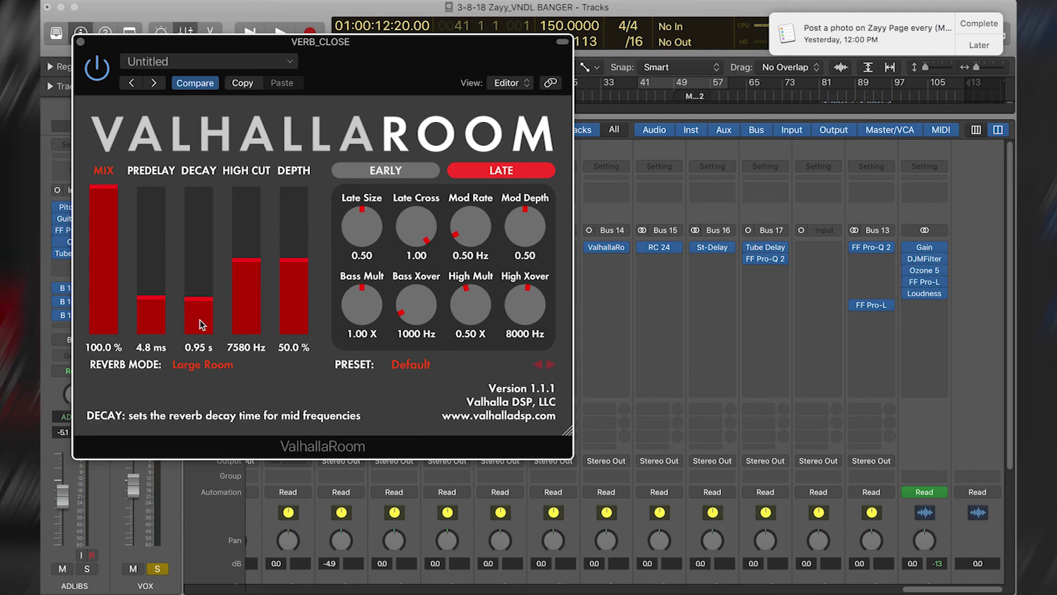
{"action": "left_click", "coordinate": [79, 43]}
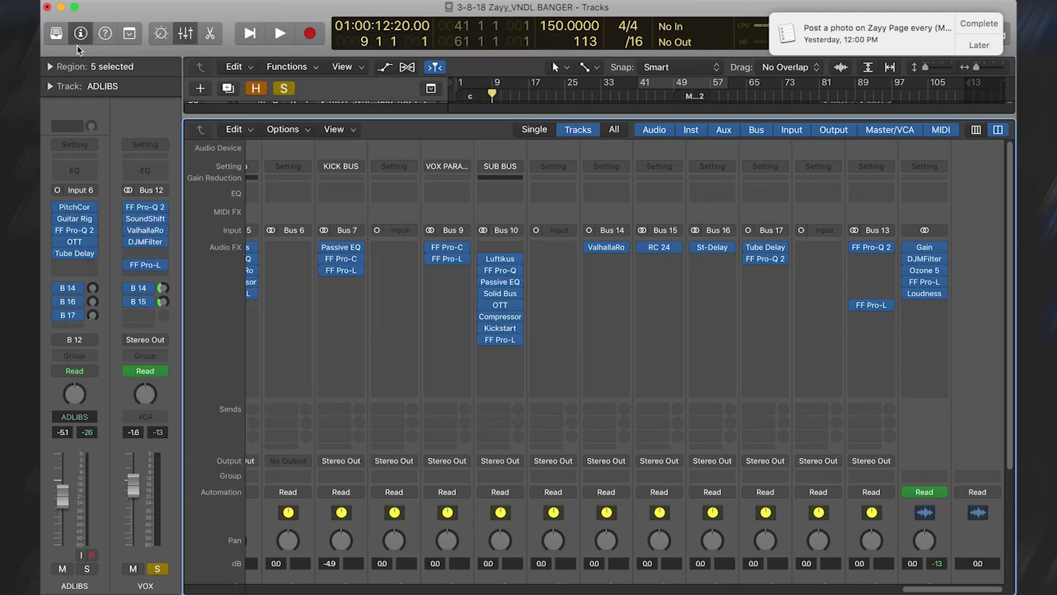
Inspect the RC 24 reverb settings on the Bus 15 return, and close the plug-in window and the mixer
{"action": "left_click", "coordinate": [663, 249]}
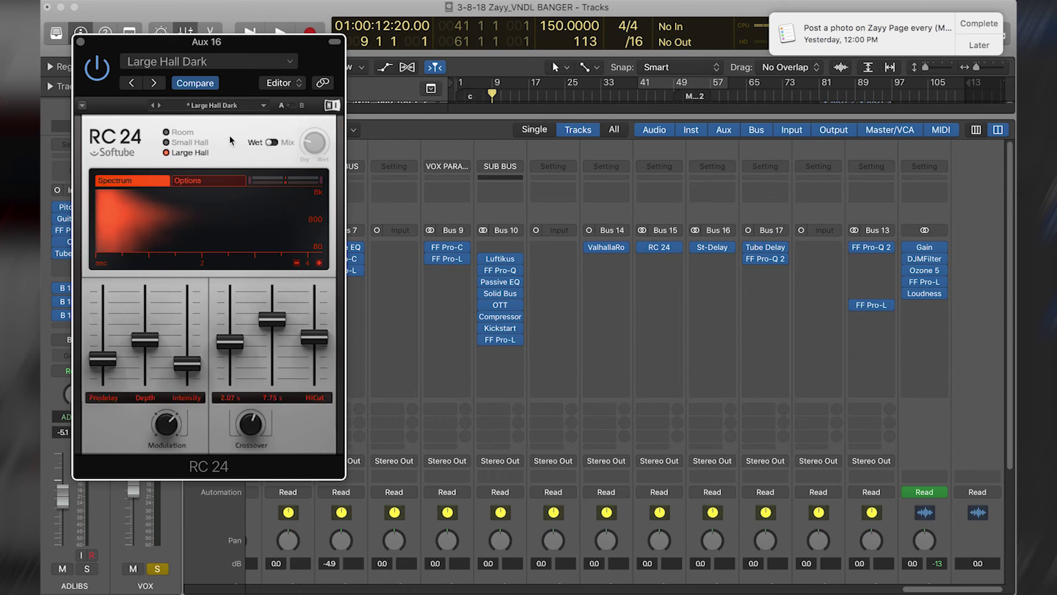
{"action": "left_click", "coordinate": [80, 41]}
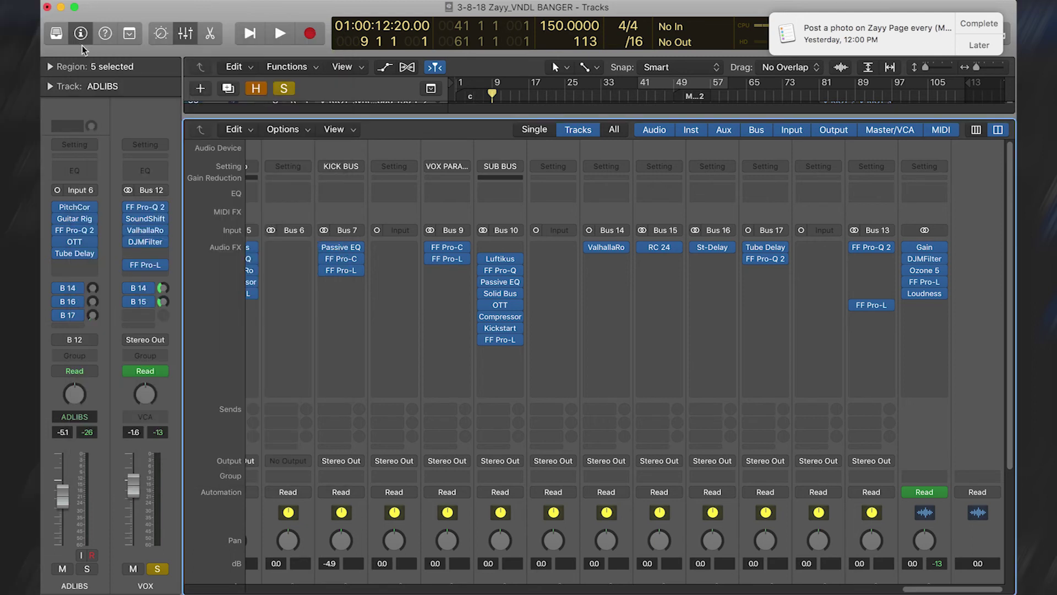
{"action": "key", "text": "super+Right"}
{"action": "key", "text": "x"}
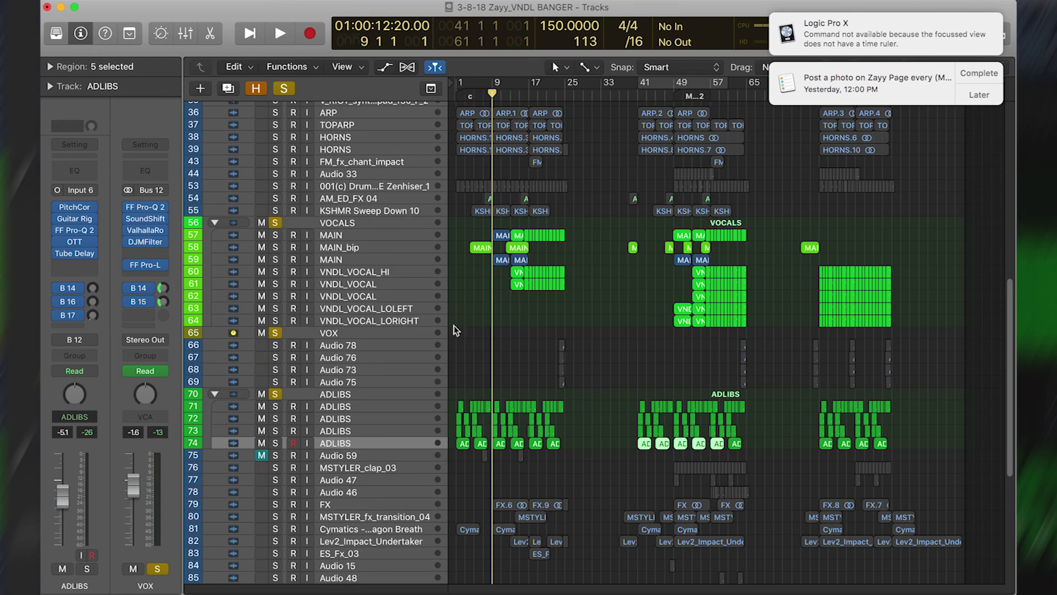
Play the soloed VOCALS, ADLIBS and VOX tracks from about bar 5 to bar 12, selecting the MAIN_bip track during playback
{"action": "left_click_drag", "start_coordinate": [475, 95], "coordinate": [434, 105]}
{"action": "key", "text": "space"}
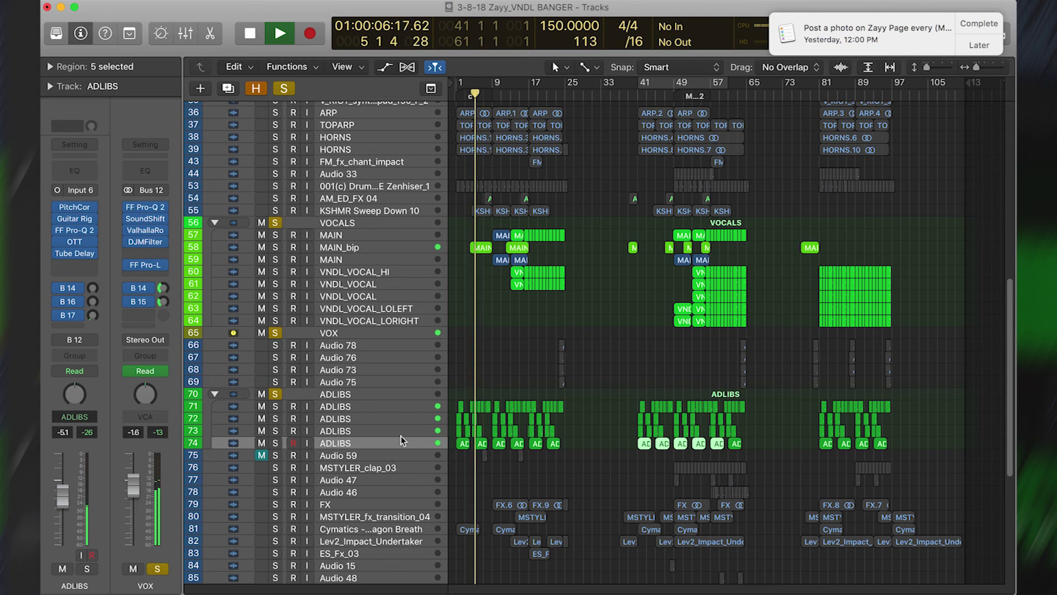
{"action": "left_click", "coordinate": [382, 248]}
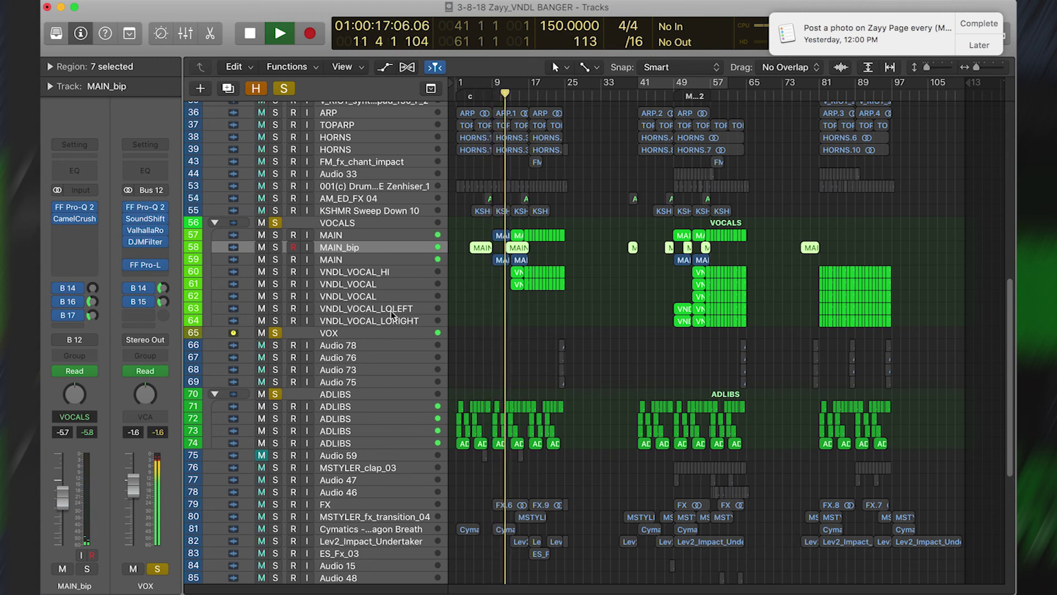
{"action": "key", "text": "space"}
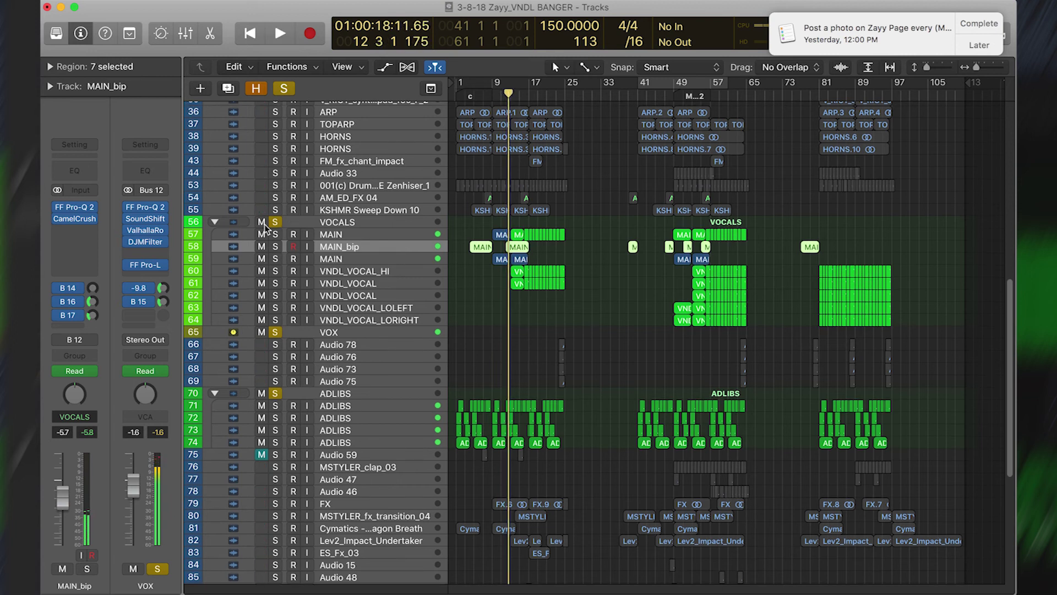
Clear the solos on the VOCALS and ADLIBS stacks and the VOX track, and set an eight-bar cycle range from bar 9
{"action": "left_click", "coordinate": [264, 223]}
{"action": "left_click", "coordinate": [262, 222]}
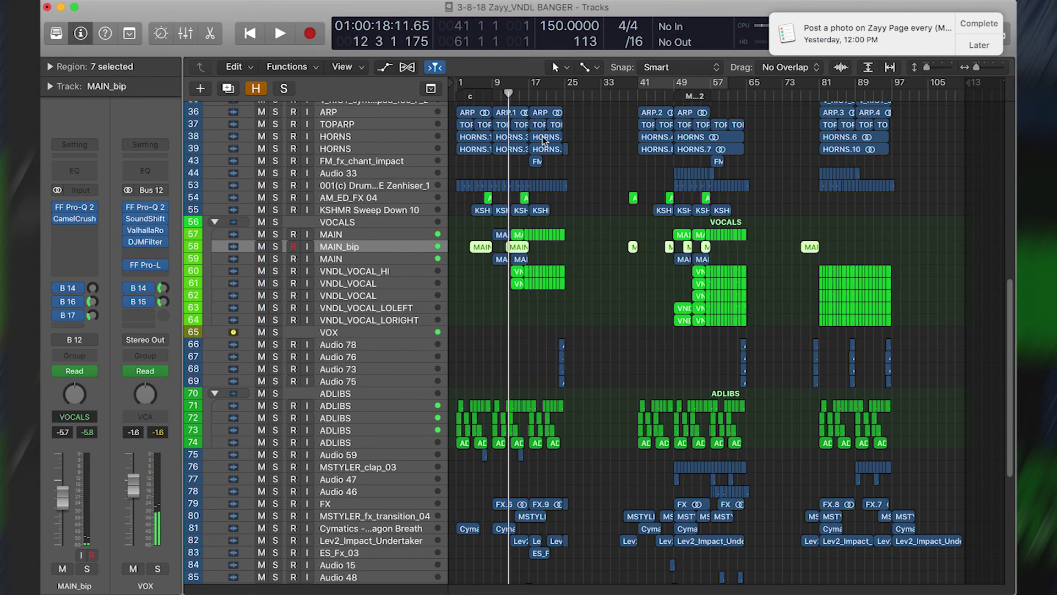
{"action": "scroll", "coordinate": [501, 111], "scroll_direction": "up", "scroll_amount": 10}
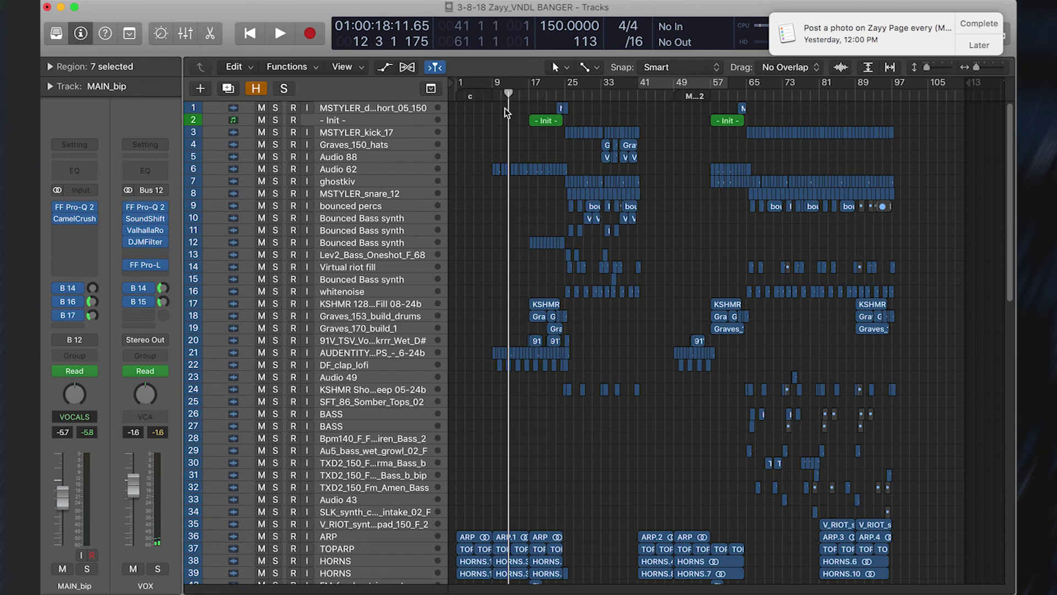
{"action": "left_click_drag", "start_coordinate": [496, 81], "coordinate": [529, 82]}
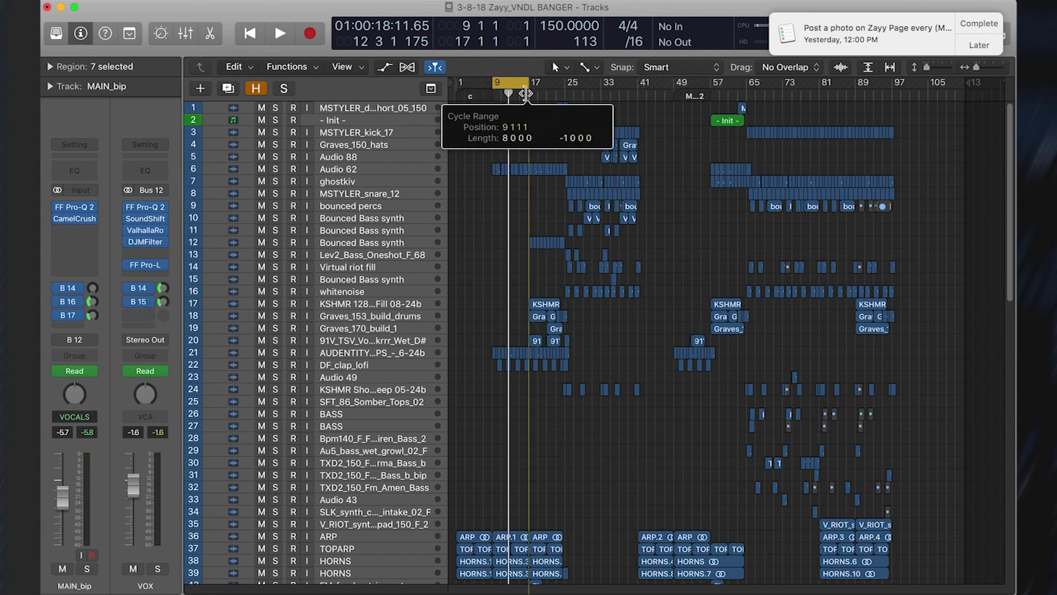
{"action": "scroll", "coordinate": [501, 223], "scroll_direction": "down", "scroll_amount": 20}
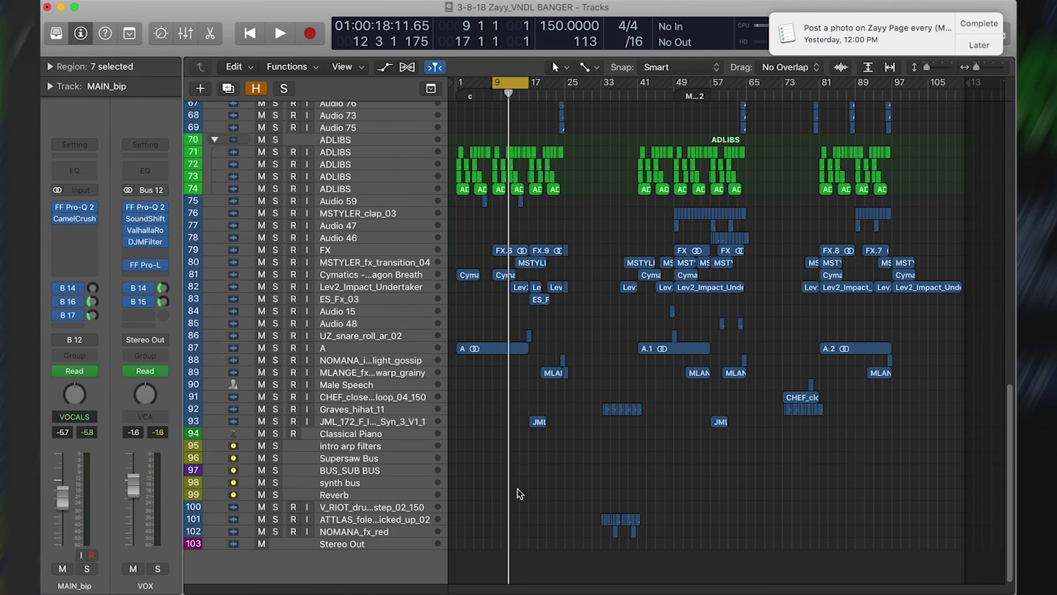
Play the full mix from bar 9 to about bar 16, looking over the track list from the drums to the vocals
{"action": "key", "text": "space"}
{"action": "scroll", "coordinate": [518, 491], "scroll_direction": "up", "scroll_amount": 18}
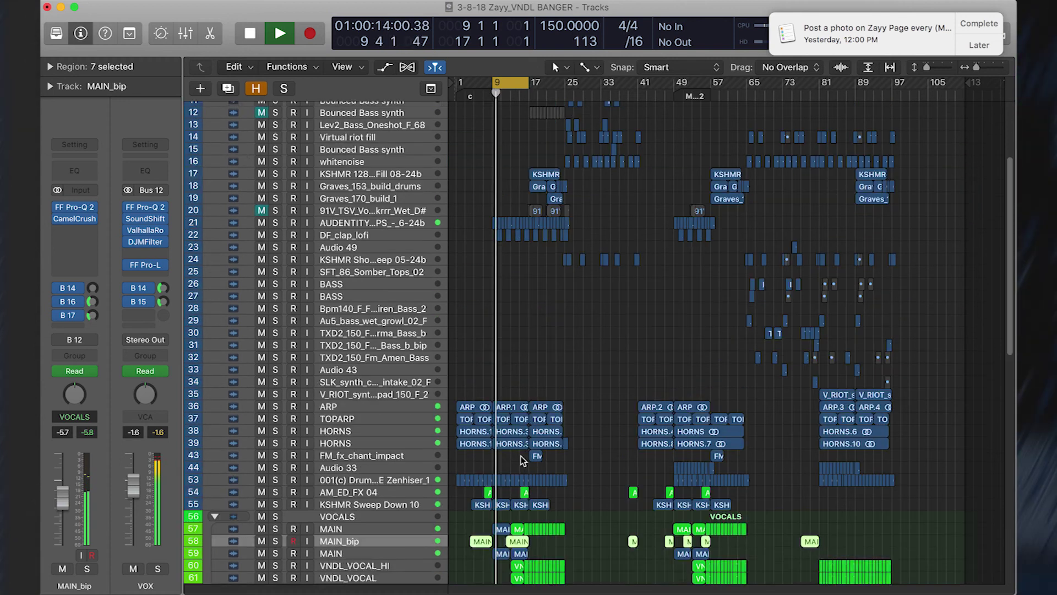
{"action": "scroll", "coordinate": [524, 464], "scroll_direction": "up", "scroll_amount": 3}
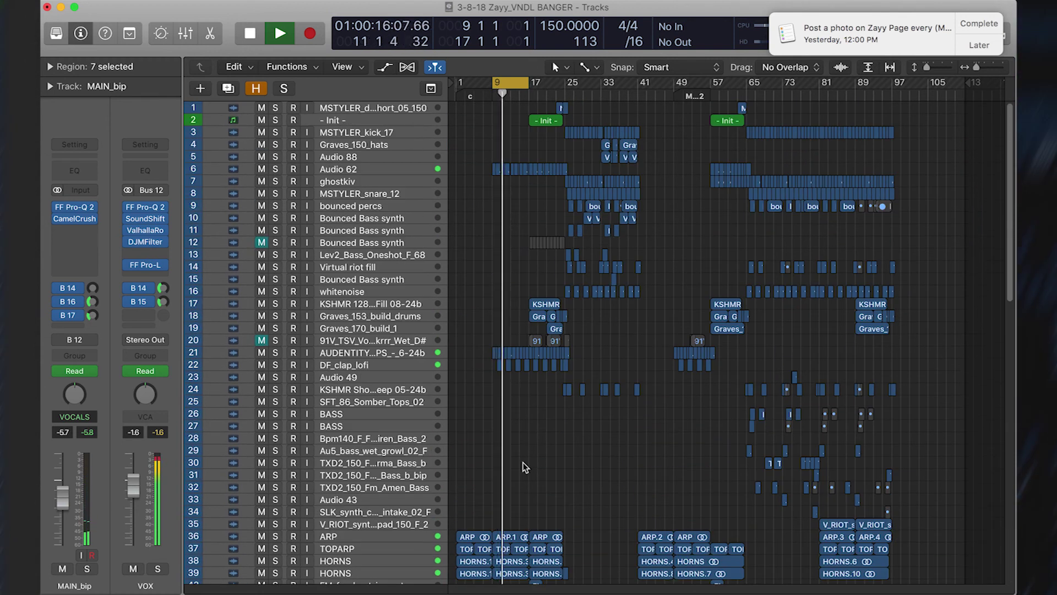
{"action": "scroll", "coordinate": [523, 465], "scroll_direction": "down", "scroll_amount": 3}
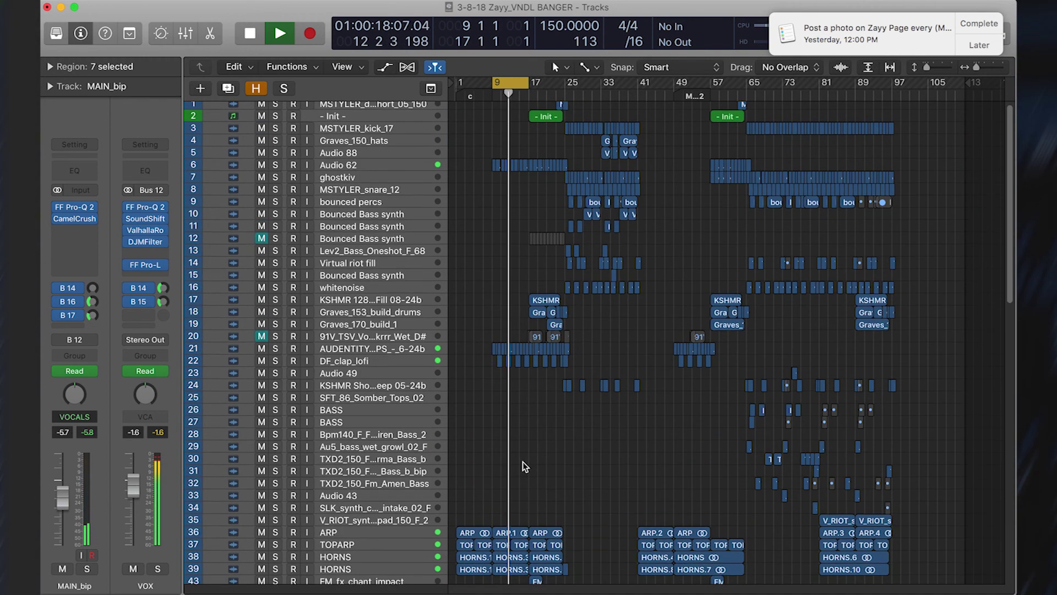
{"action": "scroll", "coordinate": [523, 461], "scroll_direction": "down", "scroll_amount": 2}
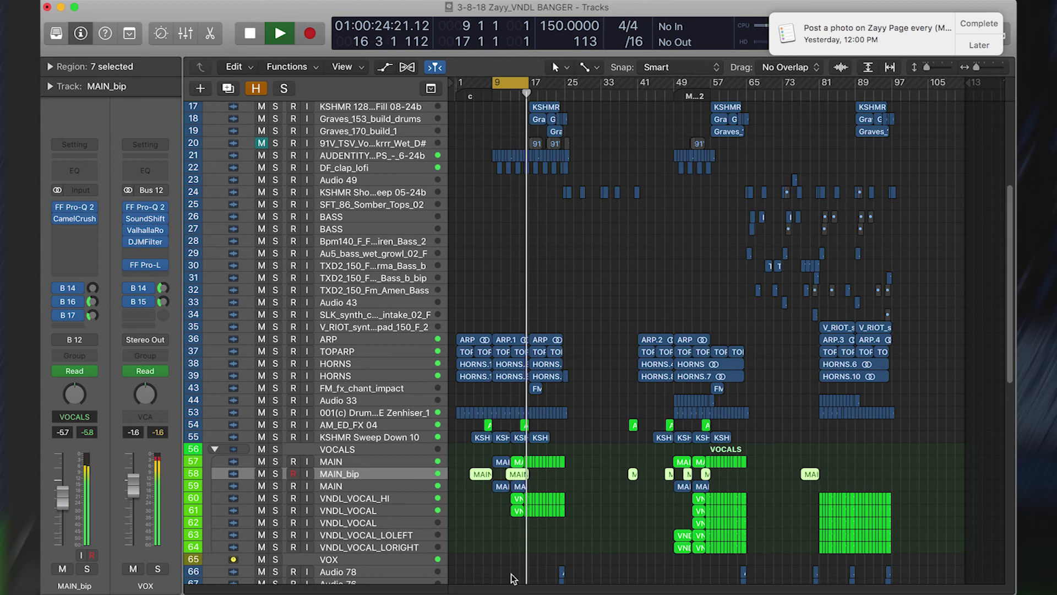
{"action": "key", "text": "space"}
Return the playhead to the start of the project with the mixer closed and cycle mode off, and reduce the track height
{"action": "key", "text": "x"}
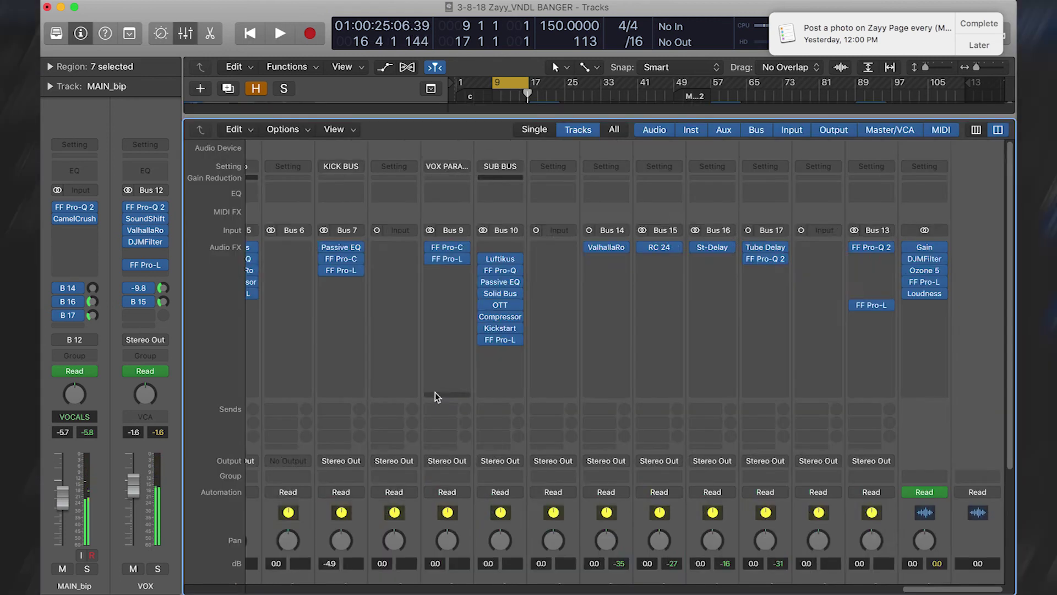
{"action": "key", "text": "x"}
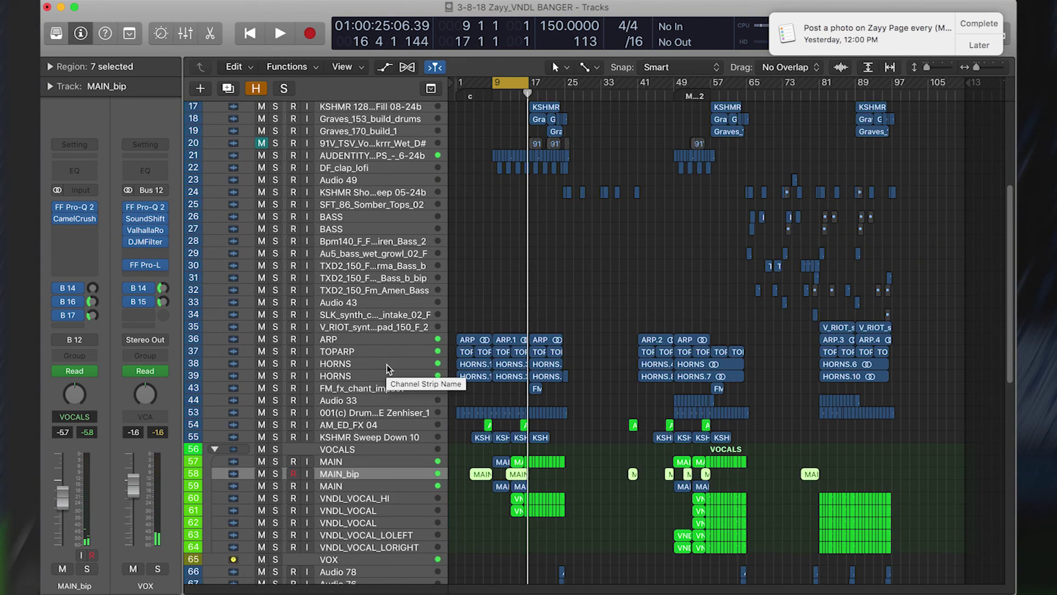
{"action": "scroll", "coordinate": [384, 384], "scroll_direction": "up", "scroll_amount": 3}
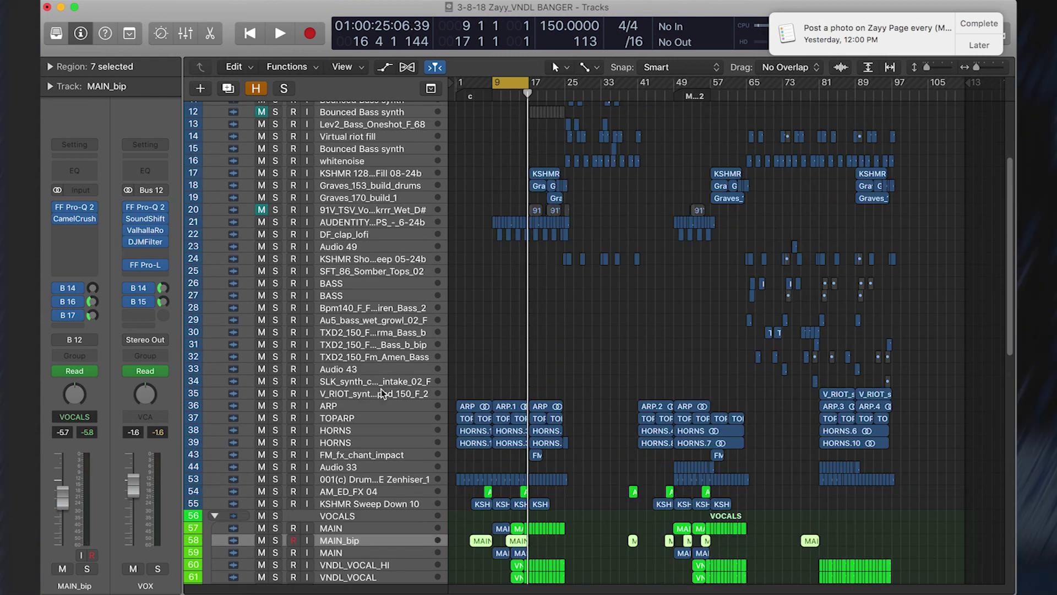
{"action": "key", "text": "x"}
{"action": "key", "text": "x"}
{"action": "key", "text": "Return"}
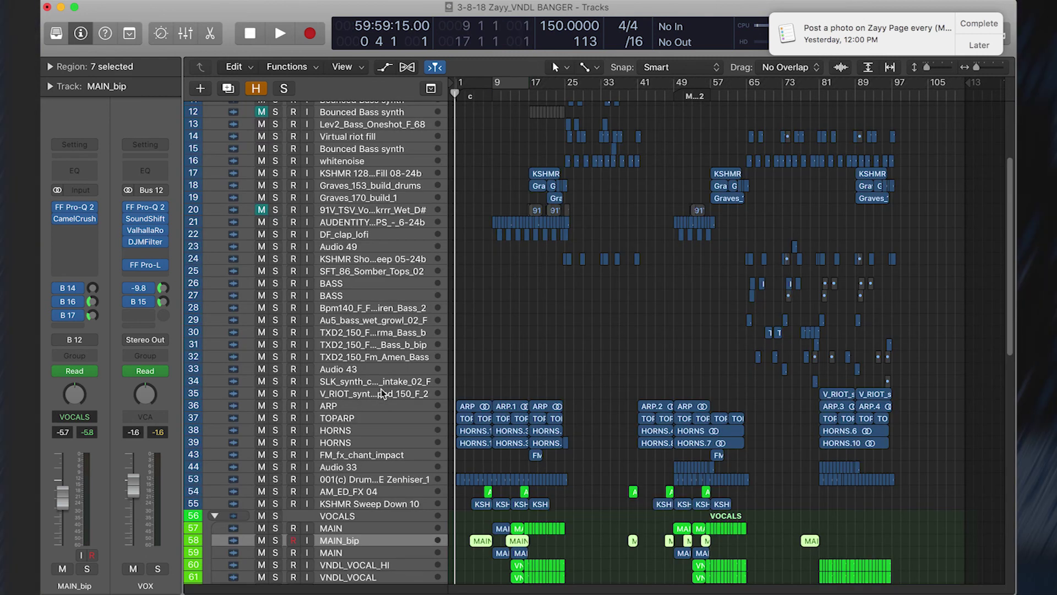
{"action": "scroll", "coordinate": [384, 394], "scroll_direction": "up", "scroll_amount": 2}
{"action": "key", "text": "super+Up"}
{"action": "key", "text": "super+Up"}
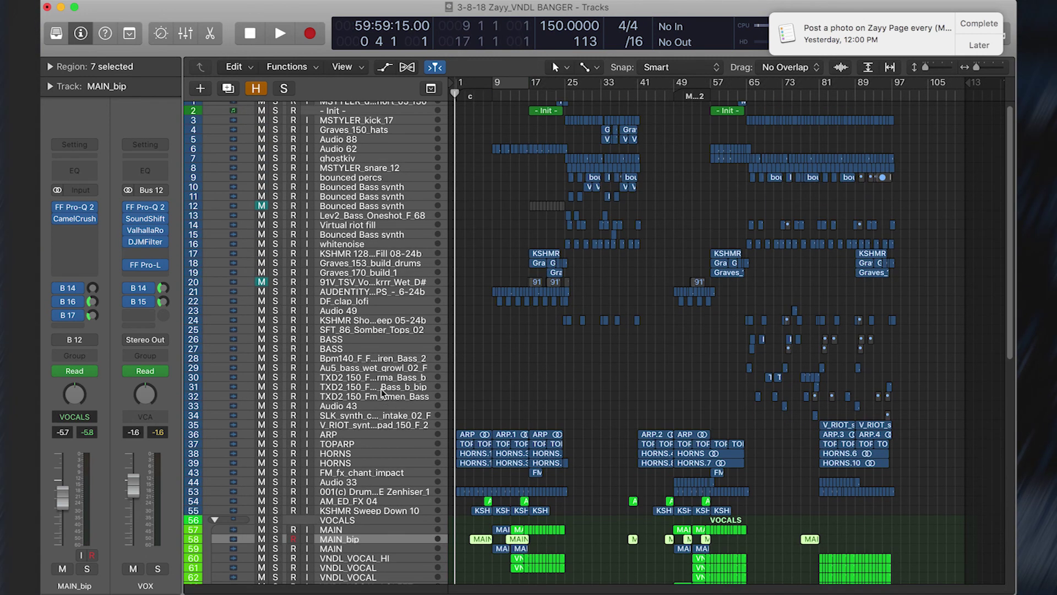
Review the complete track list, checking the channel strips of the HORNS, ARP and NOMANA_fx_red tracks
{"action": "scroll", "coordinate": [519, 556], "scroll_direction": "down", "scroll_amount": 6}
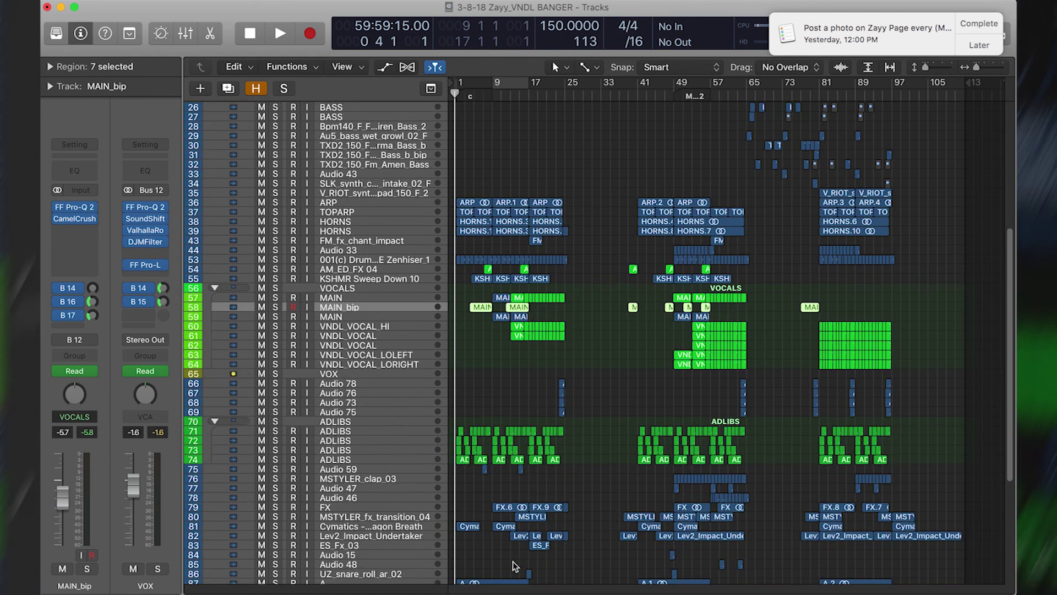
{"action": "scroll", "coordinate": [513, 565], "scroll_direction": "down", "scroll_amount": 3}
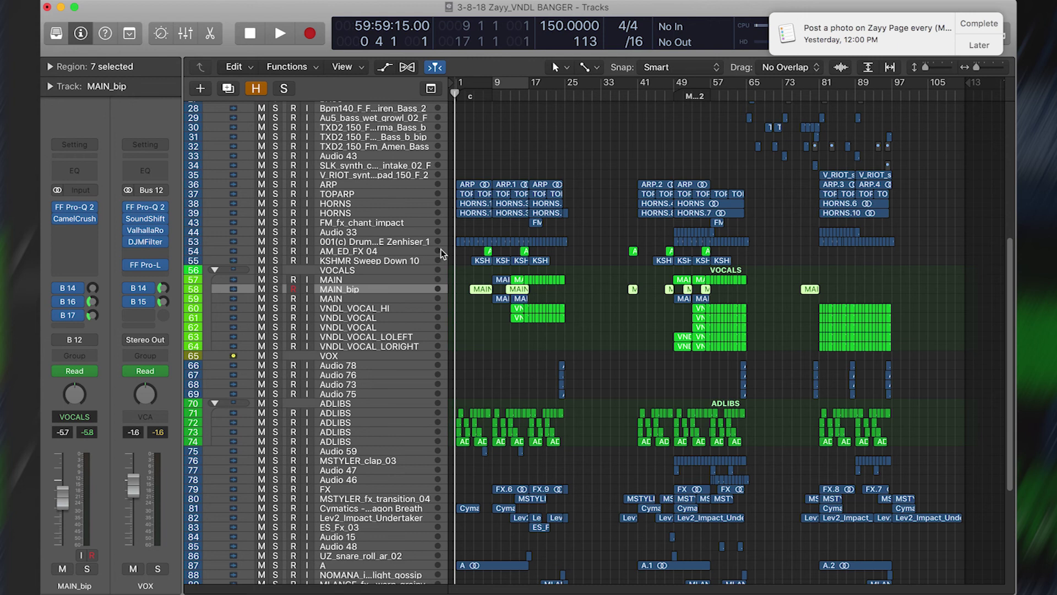
{"action": "left_click", "coordinate": [333, 203]}
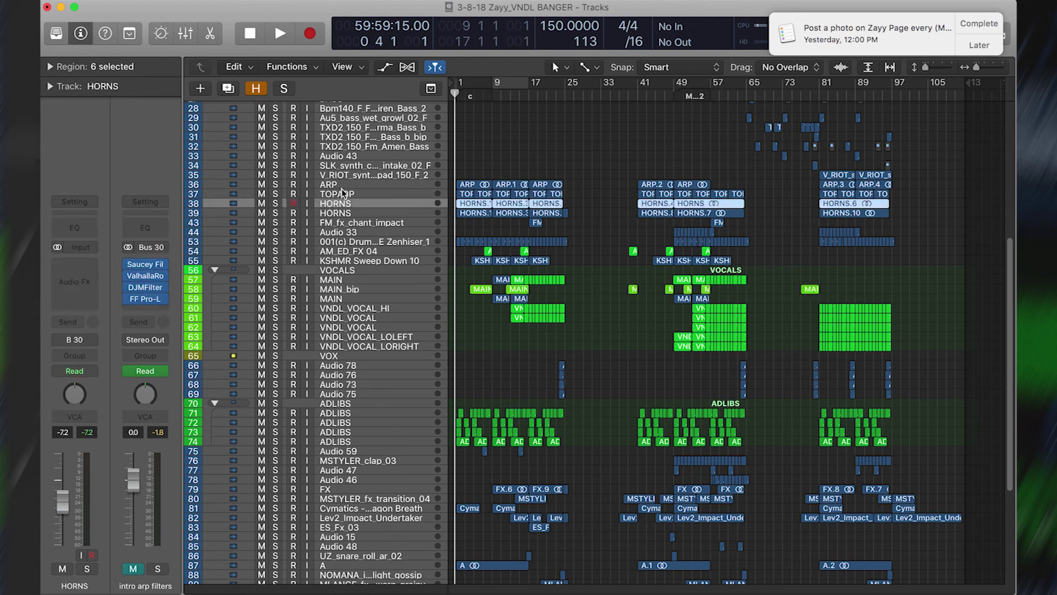
{"action": "left_click", "coordinate": [341, 186]}
{"action": "scroll", "coordinate": [342, 214], "scroll_direction": "up", "scroll_amount": 10}
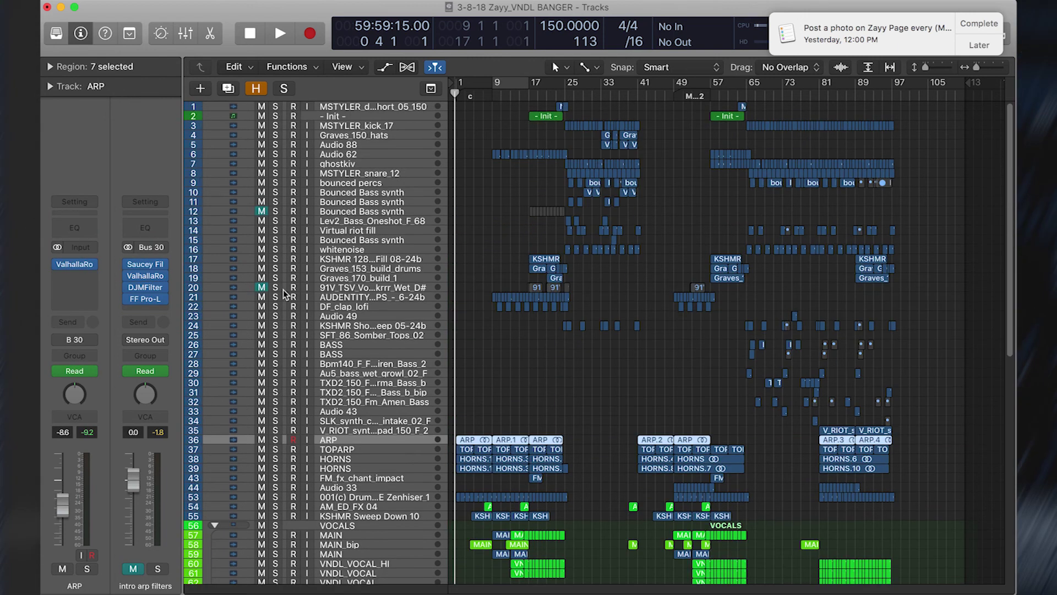
{"action": "scroll", "coordinate": [508, 353], "scroll_direction": "down", "scroll_amount": 15}
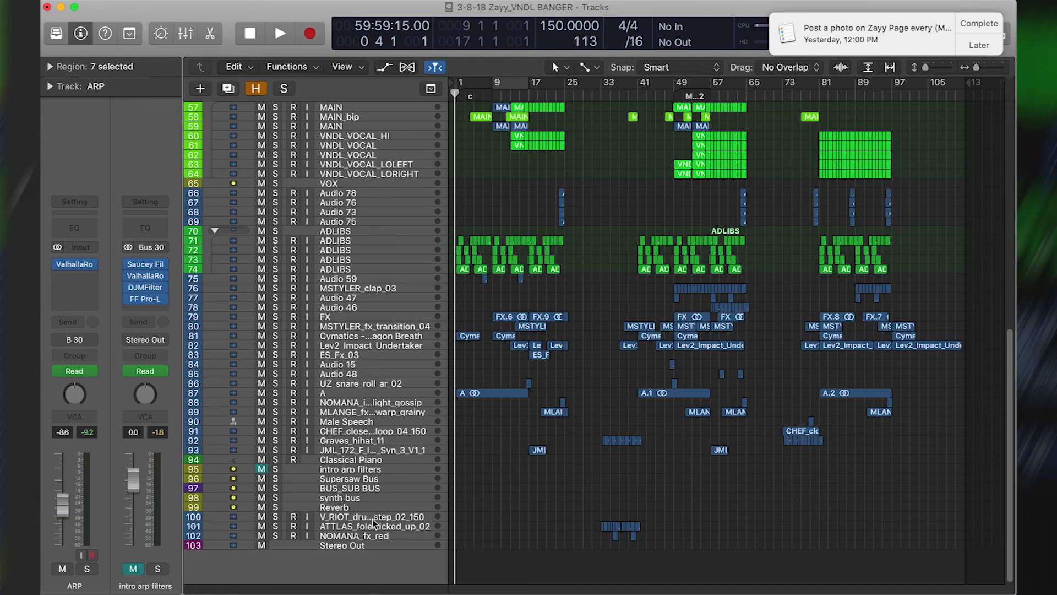
{"action": "left_click", "coordinate": [360, 537]}
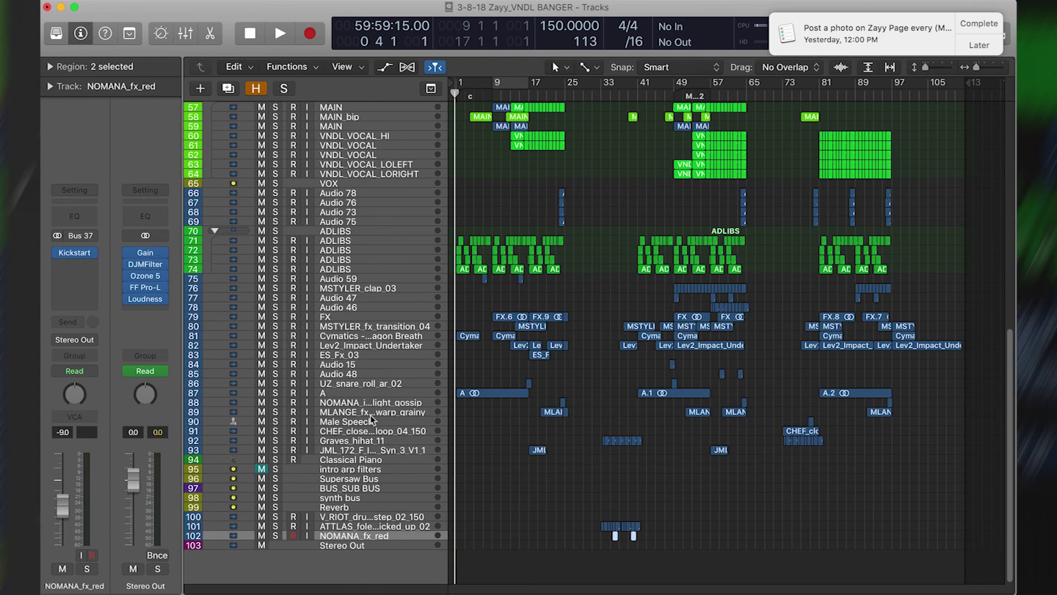
{"action": "scroll", "coordinate": [390, 338], "scroll_direction": "up", "scroll_amount": 15}
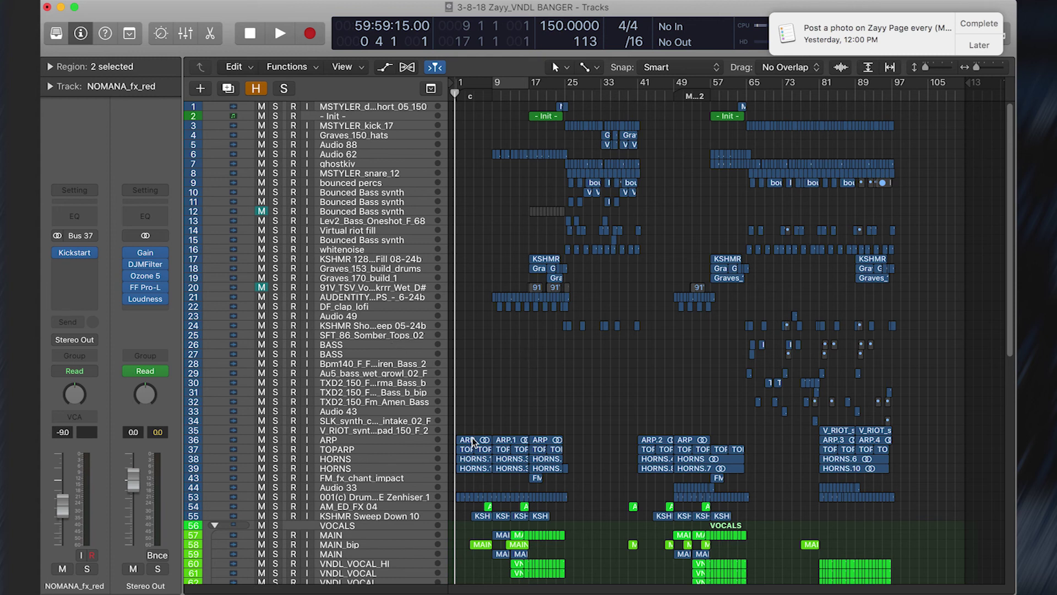
{"action": "scroll", "coordinate": [467, 501], "scroll_direction": "down", "scroll_amount": 3}
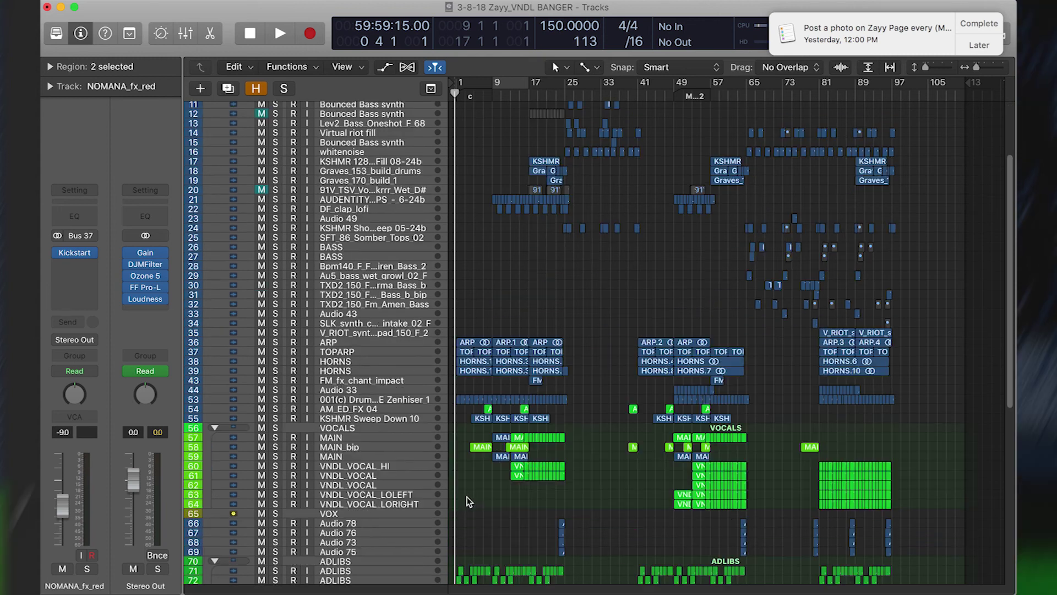
Select all tracks from the VOCALS stack down to Audio 59, including the VOX and ADLIBS tracks
{"action": "left_click", "coordinate": [333, 428]}
{"action": "scroll", "coordinate": [338, 473], "scroll_direction": "down", "scroll_amount": 1}
{"action": "scroll", "coordinate": [340, 484], "scroll_direction": "down", "scroll_amount": 4}
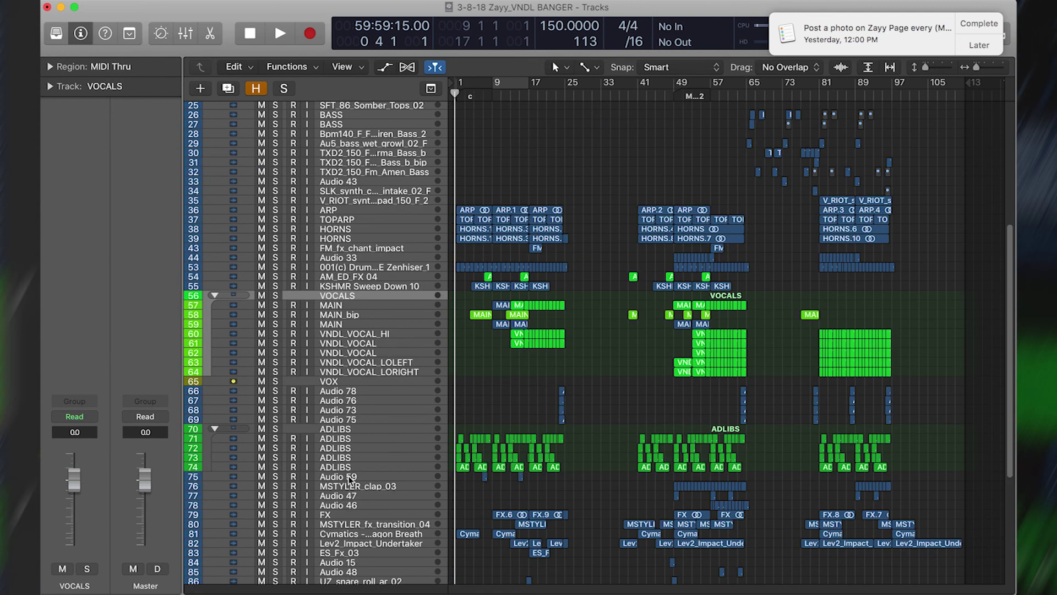
{"action": "left_click", "coordinate": [349, 478], "text": "shift"}
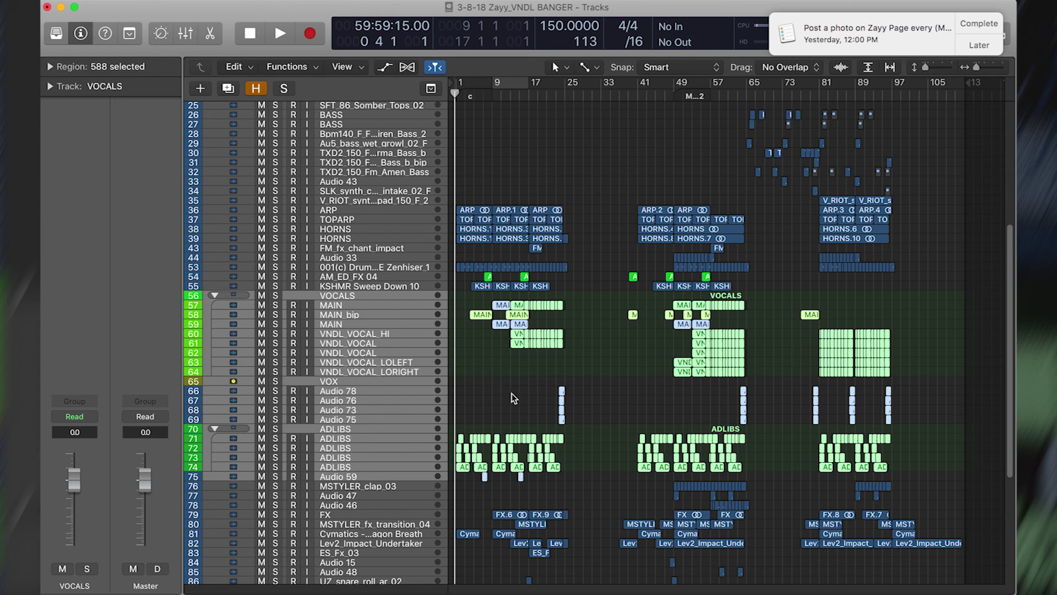
Look over the whole arrangement and deselect all vocal and ad-lib regions, leaving their tracks selected
{"action": "scroll", "coordinate": [768, 307], "scroll_direction": "up", "scroll_amount": 8}
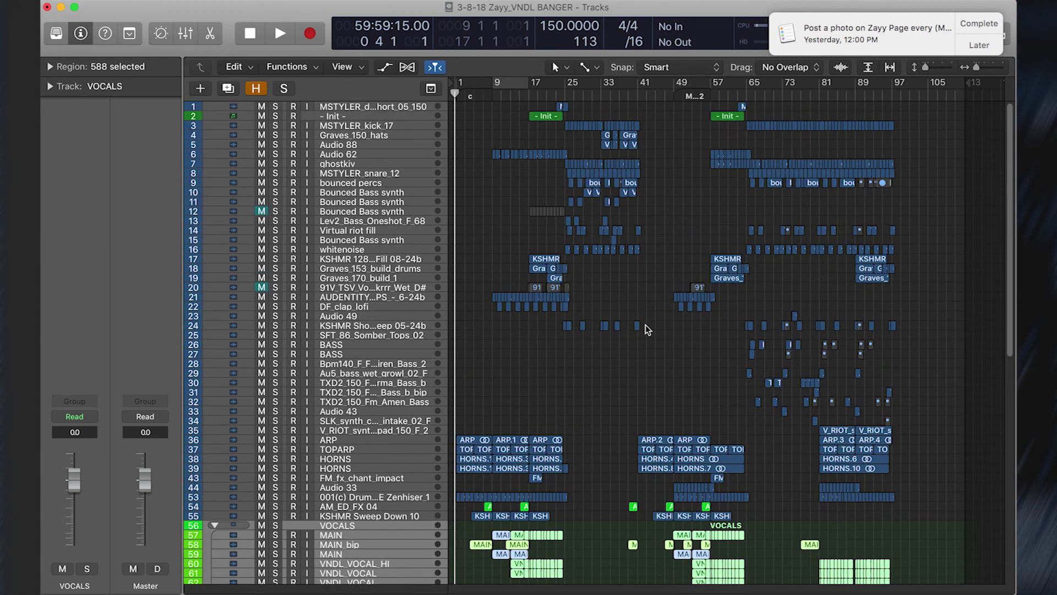
{"action": "scroll", "coordinate": [561, 313], "scroll_direction": "down", "scroll_amount": 15}
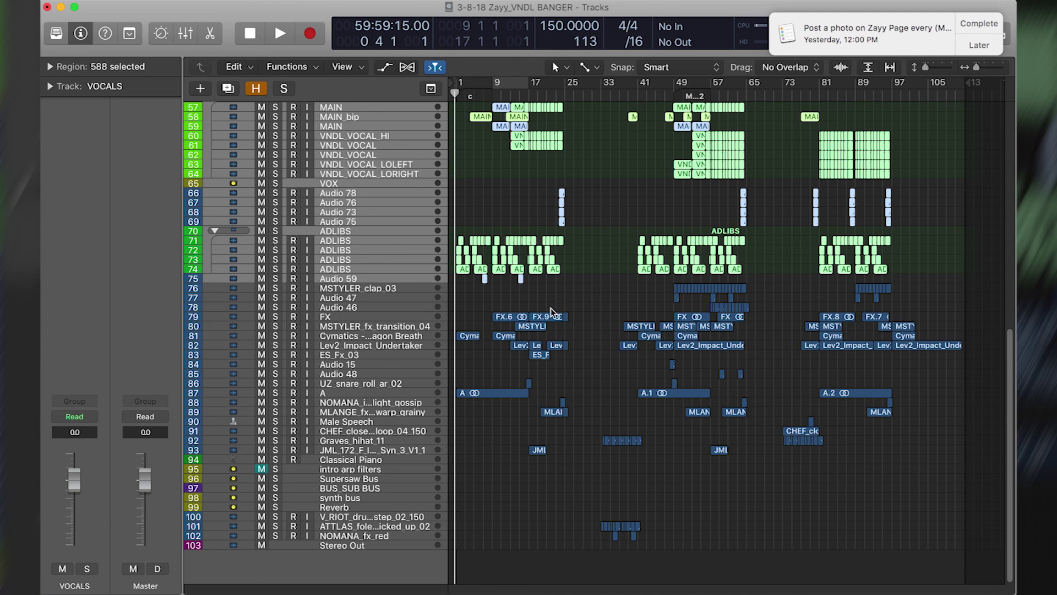
{"action": "scroll", "coordinate": [546, 303], "scroll_direction": "up", "scroll_amount": 10}
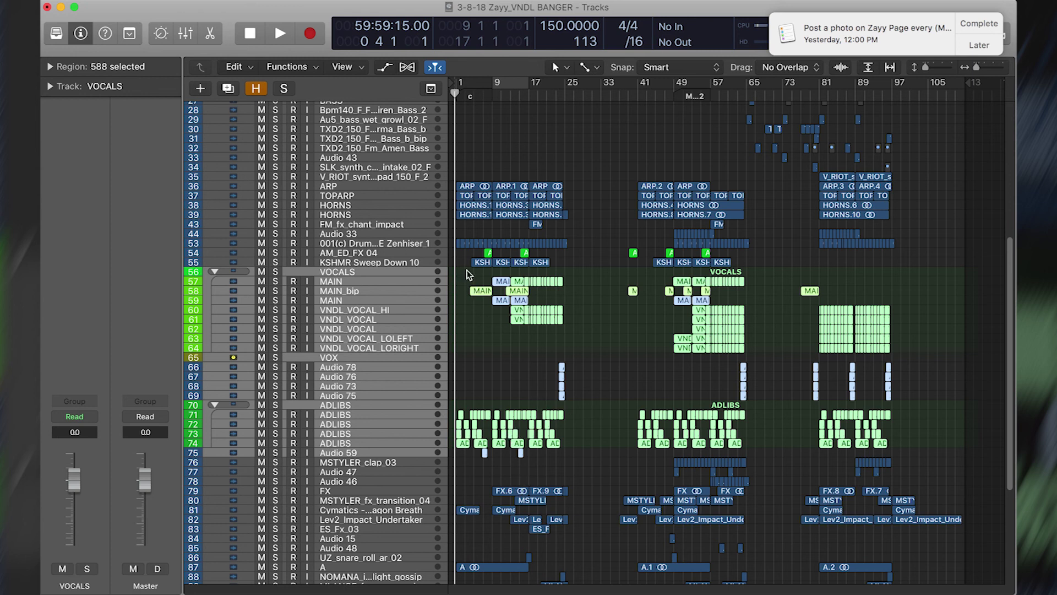
{"action": "left_click_drag", "start_coordinate": [467, 269], "coordinate": [607, 308]}
{"action": "left_click", "coordinate": [597, 438]}
{"action": "left_click_drag", "start_coordinate": [487, 319], "coordinate": [504, 266]}
{"action": "scroll", "coordinate": [502, 341], "scroll_direction": "down", "scroll_amount": 6}
{"action": "left_click", "coordinate": [501, 434]}
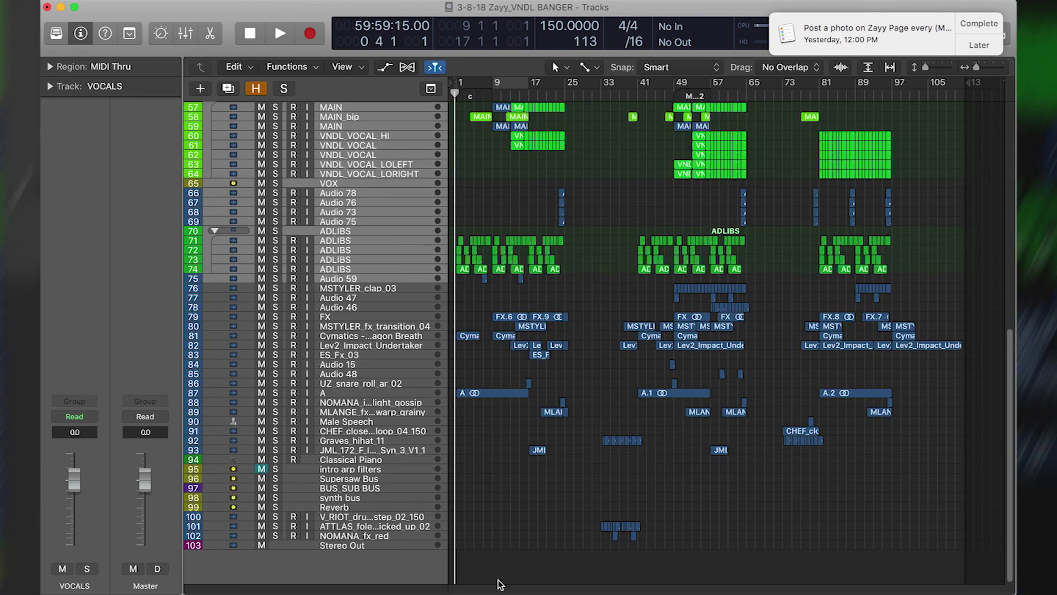